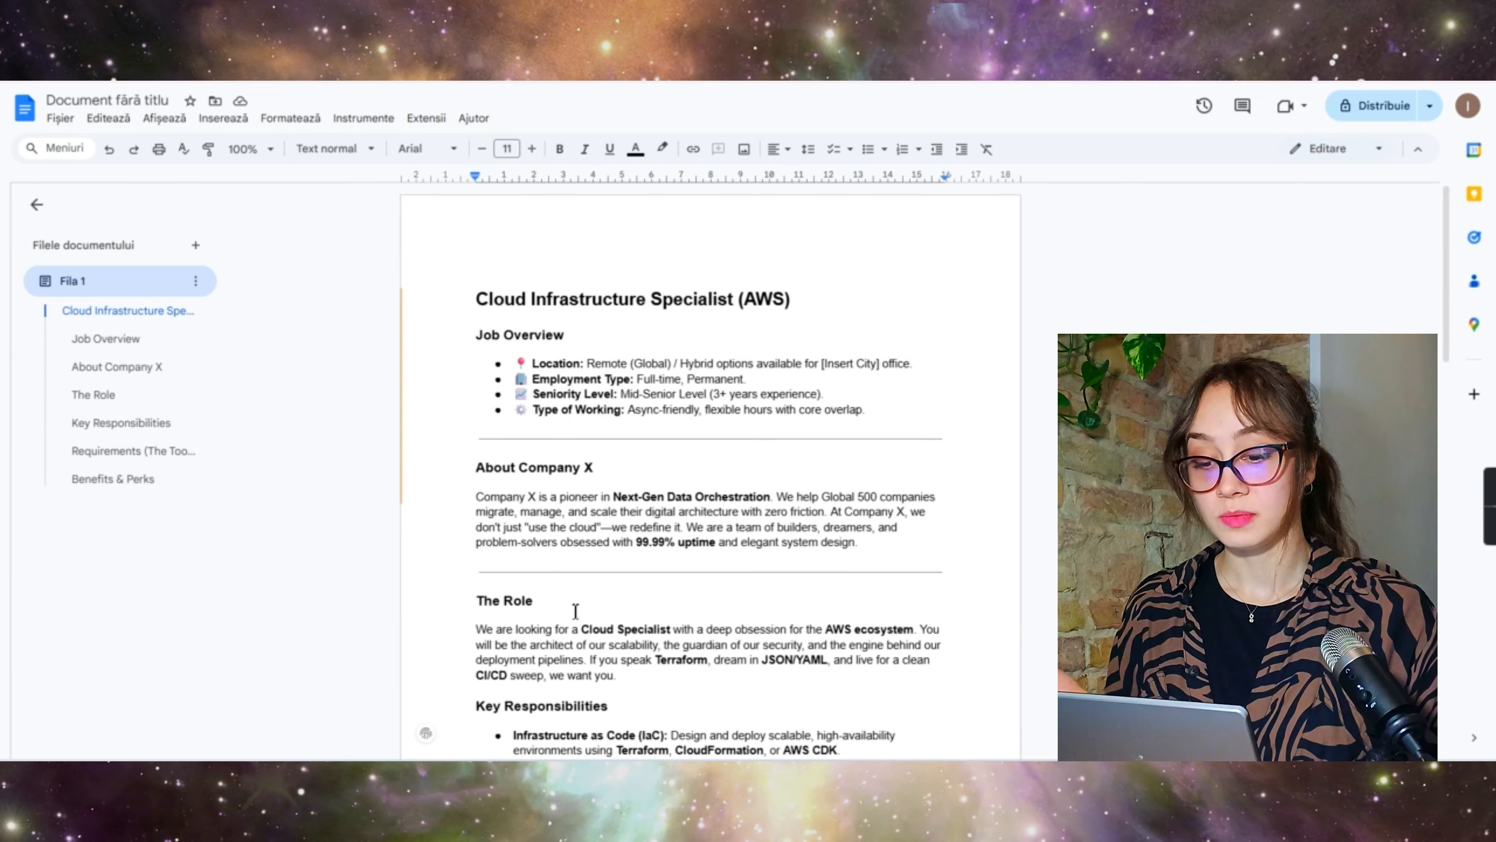
# Step: Select the company name 'Company X' in the description's About heading
pyautogui.scroll(-2, 601, 391)
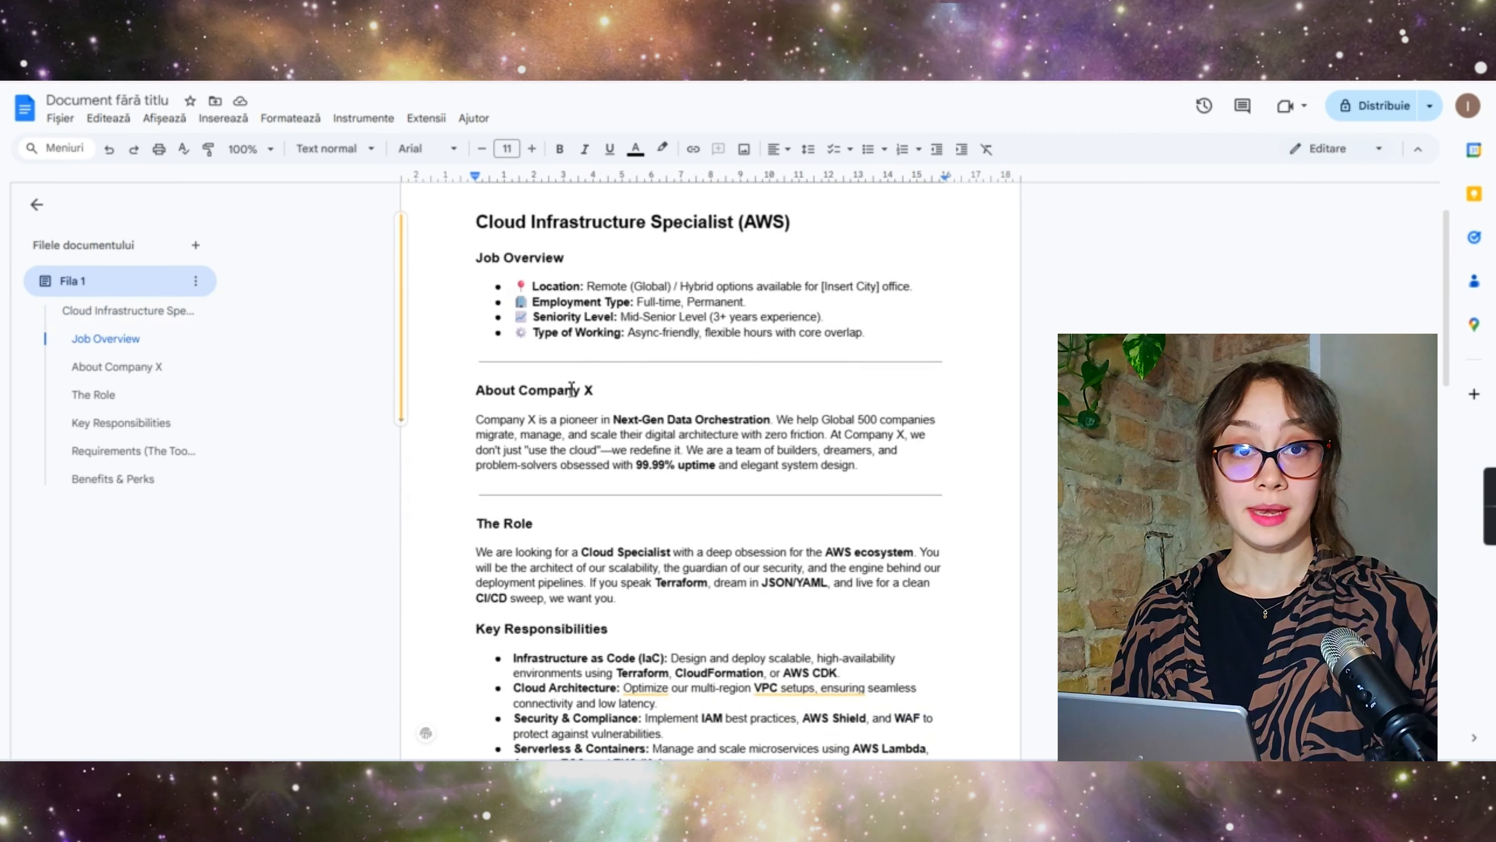
pyautogui.moveTo(602, 392); pyautogui.dragTo(523, 391)
pyautogui.hotkey('ctrl', 'c')
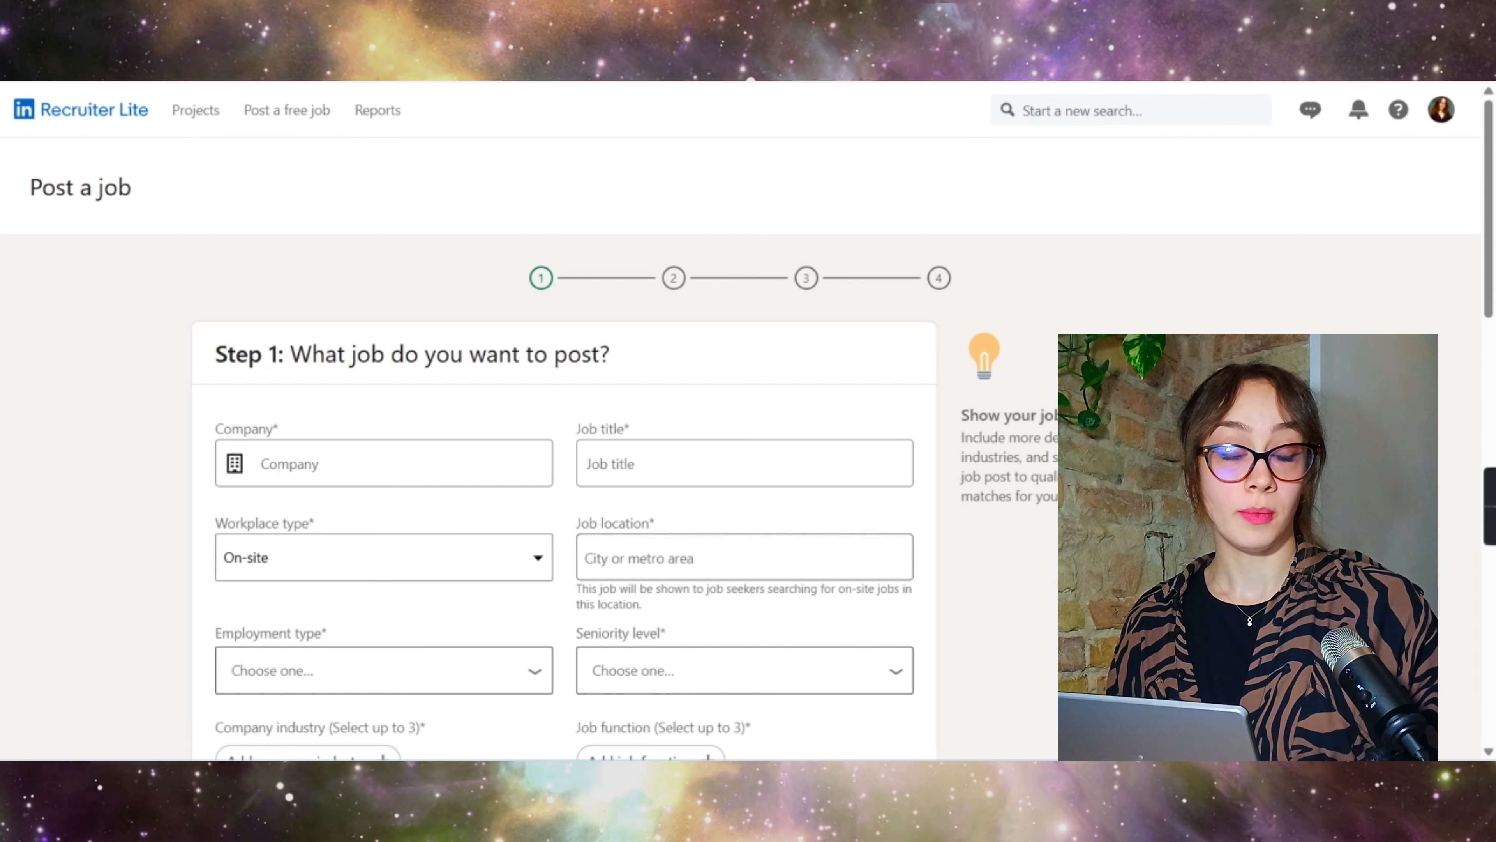
# Step: Paste 'Company X' into the job post's Company field
pyautogui.click(387, 460)
pyautogui.hotkey('ctrl', 'v')
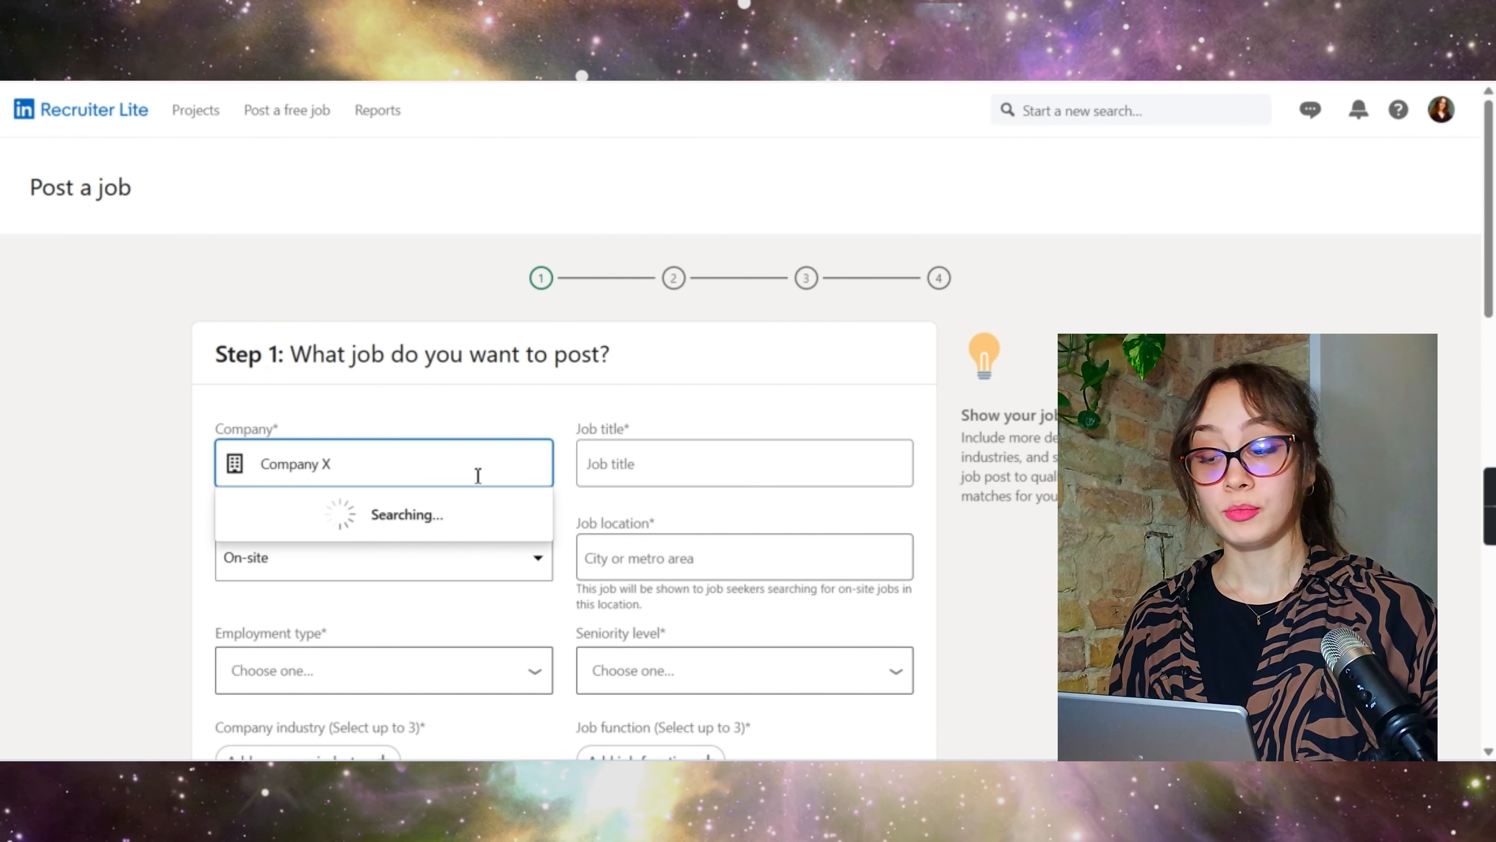
pyautogui.scroll(-2, 478, 471)
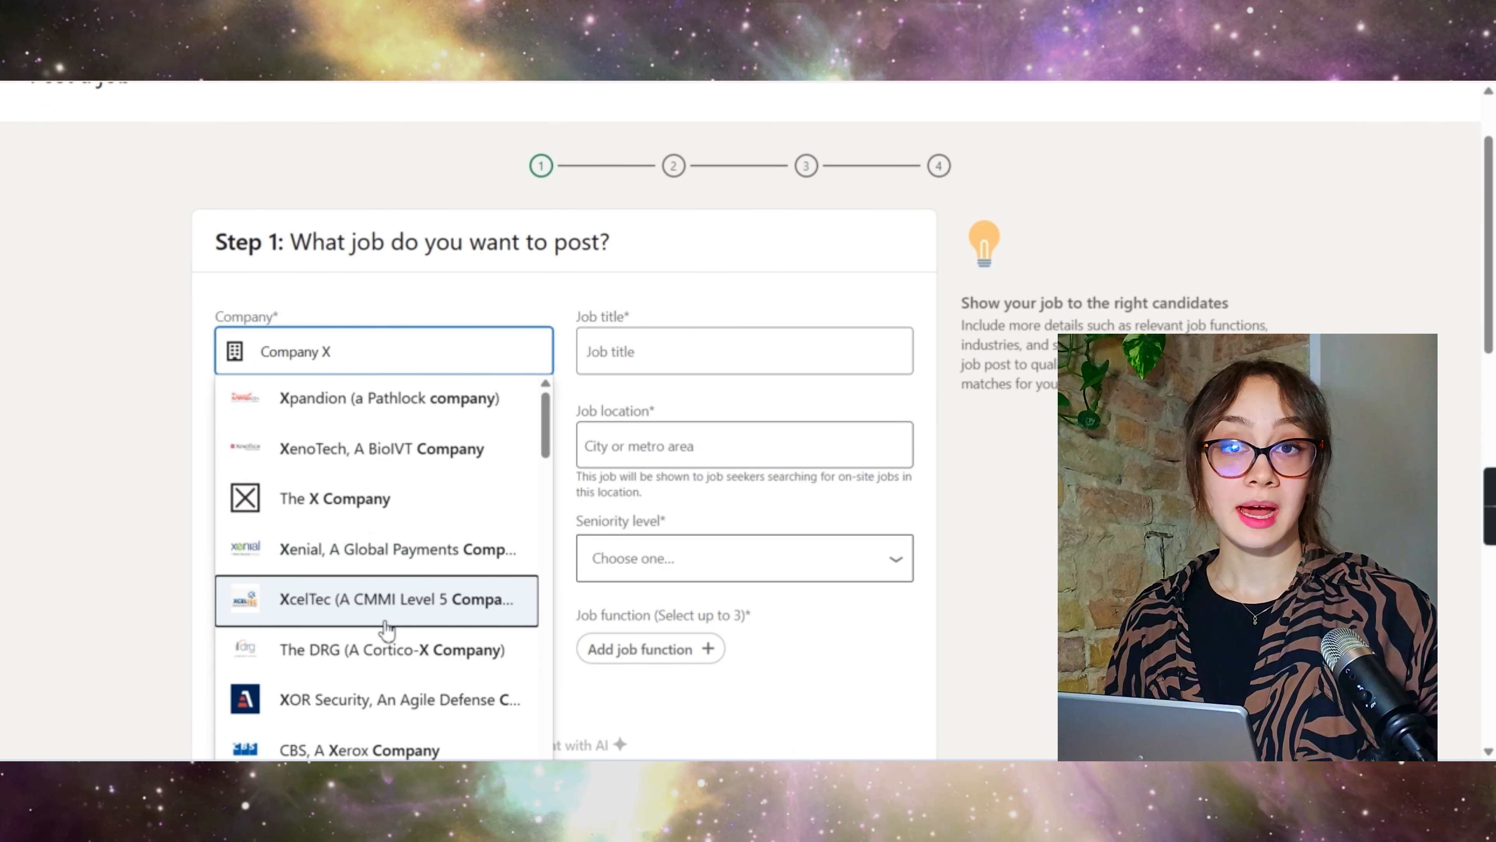
pyautogui.scroll(-4, 383, 628)
pyautogui.scroll(4, 386, 628)
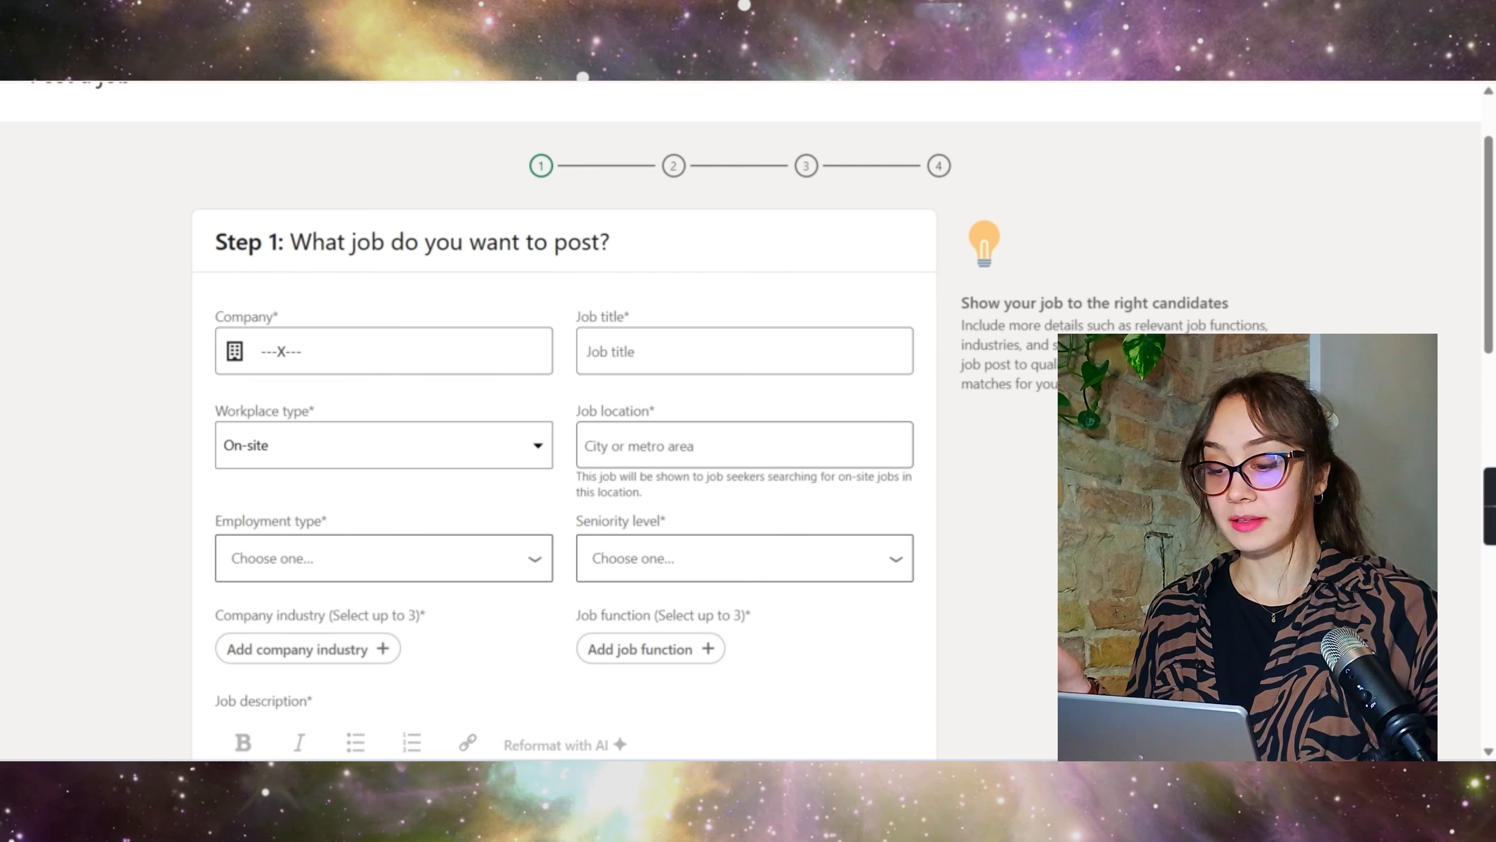
# Step: Copy the job title 'Cloud Infrastructure Specialist (AWS)' from the description document
pyautogui.click(88, 56)
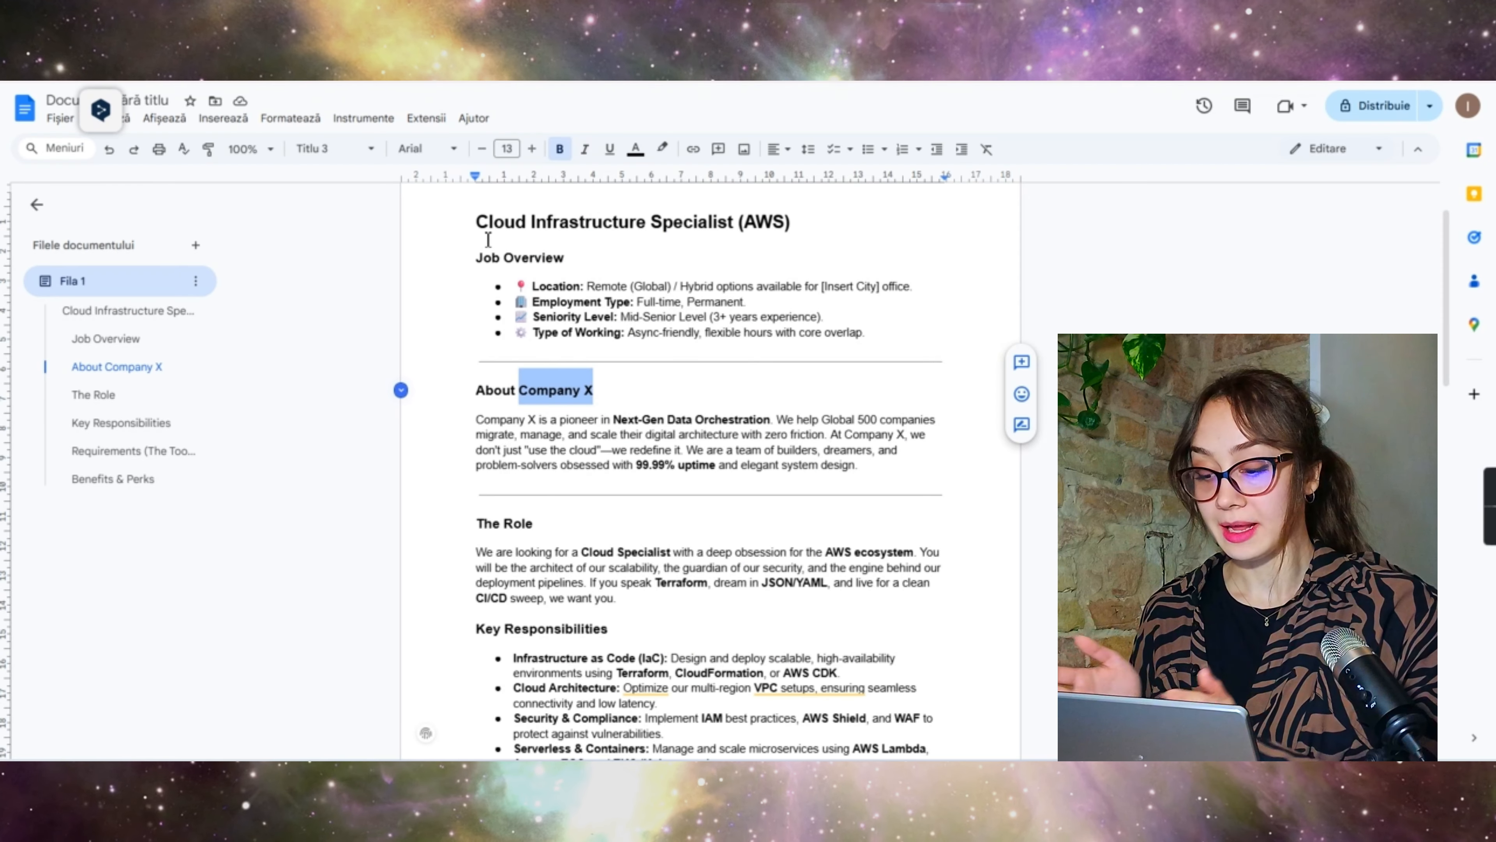
pyautogui.moveTo(479, 223); pyautogui.dragTo(811, 223)
pyautogui.hotkey('ctrl', 'c')
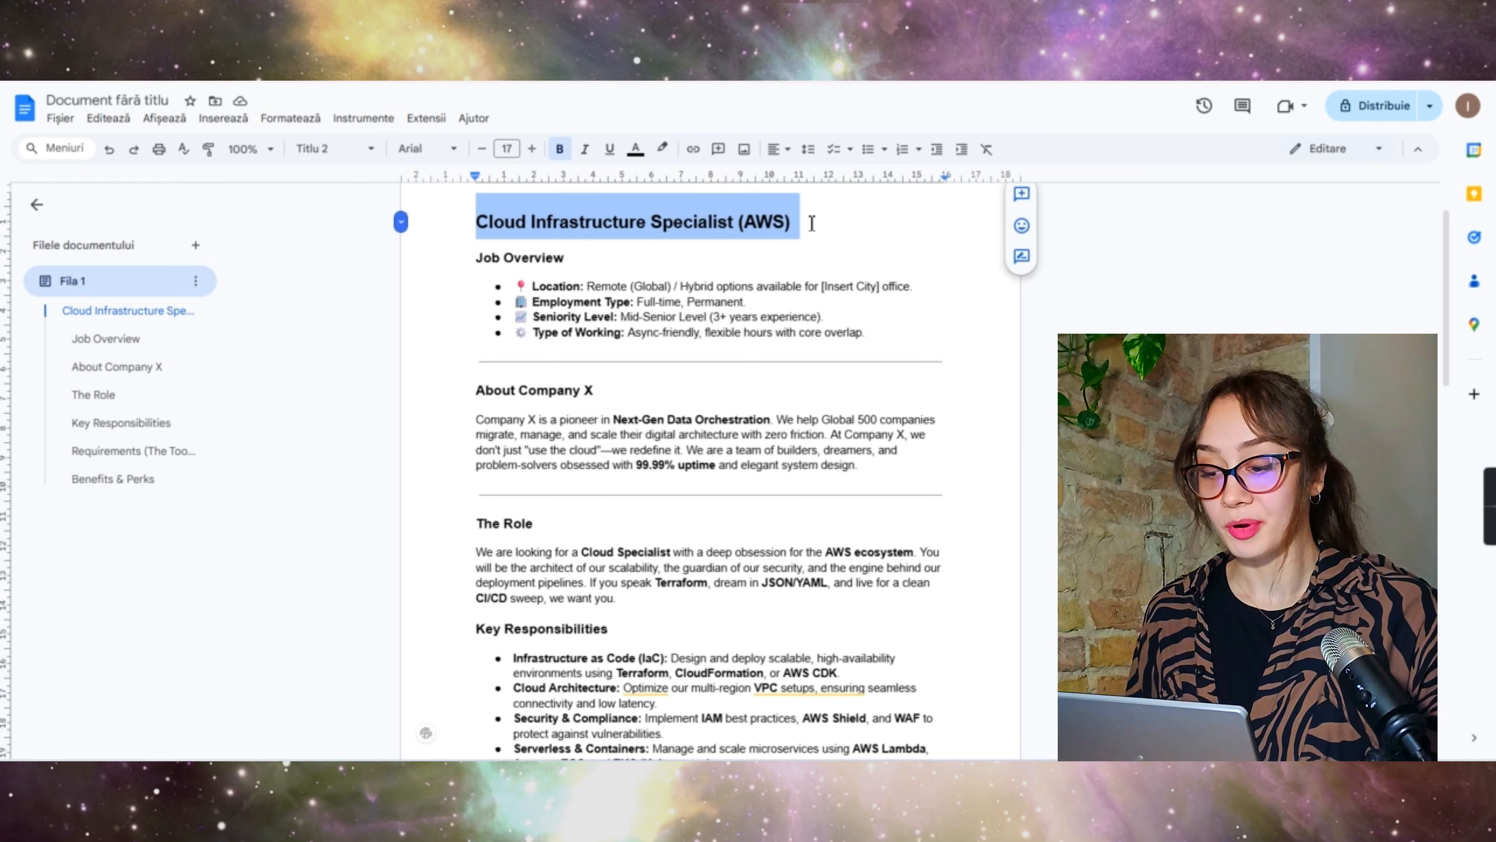
pyautogui.hotkey('ctrl', 'Tab')
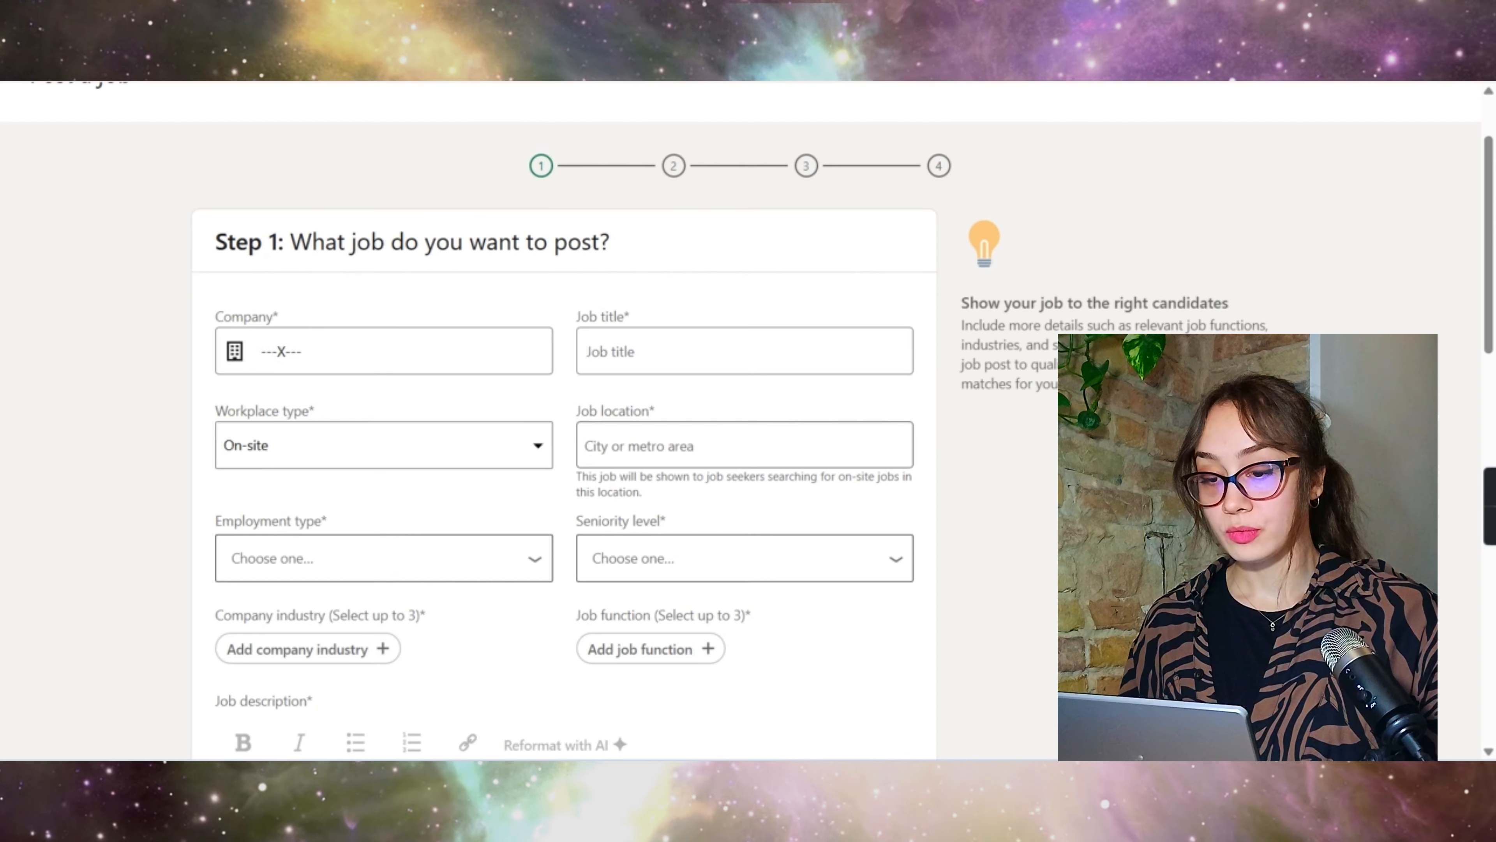
pyautogui.click(718, 354)
# Step: Paste the job title into Job title and check the location line in the description
pyautogui.hotkey('ctrl', 'v')
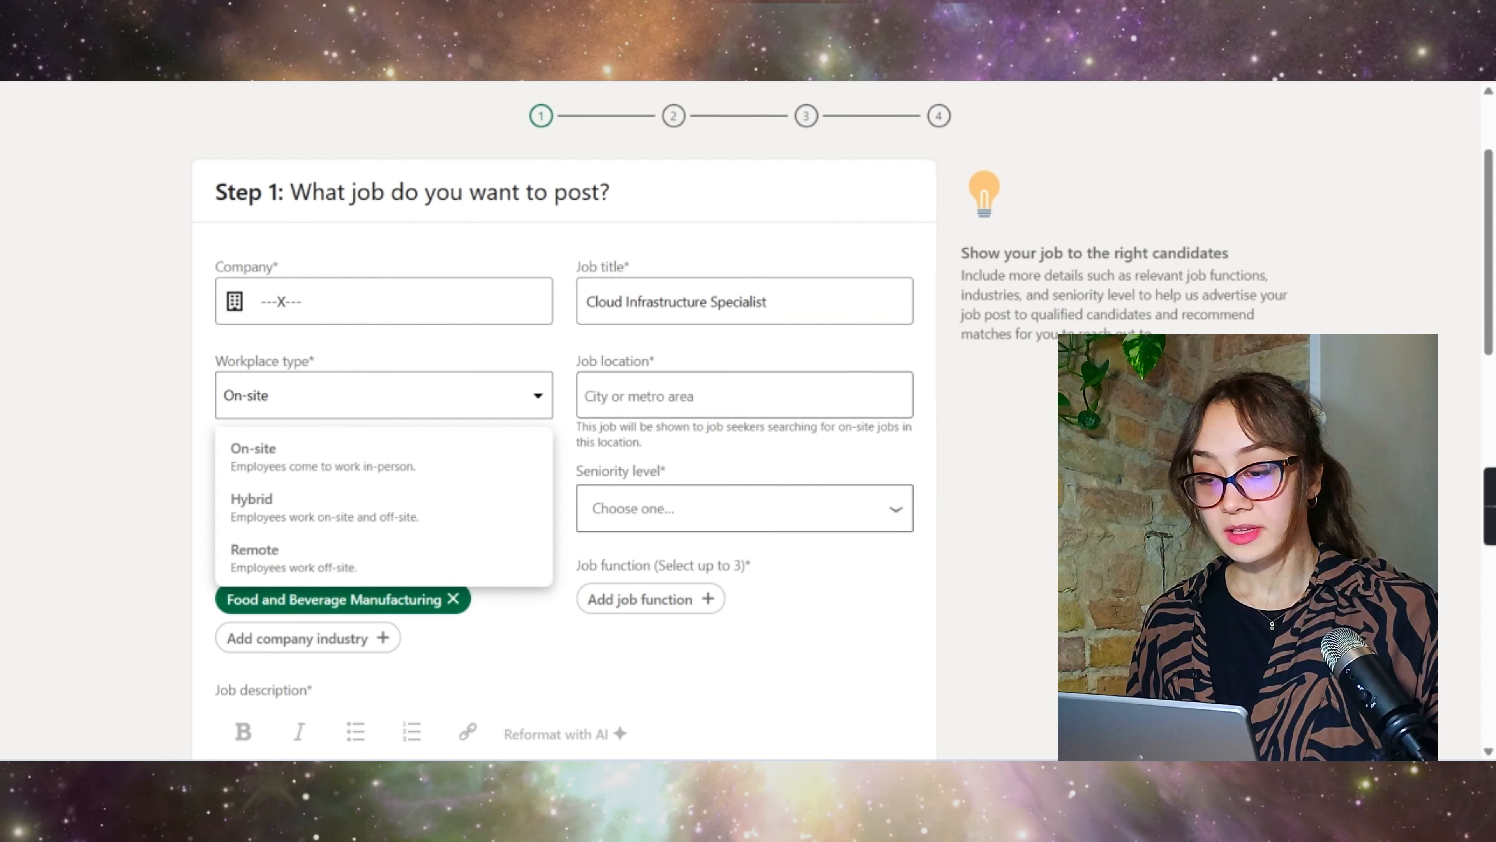
pyautogui.hotkey('ctrl', 'Tab')
pyautogui.tripleClick(607, 284)
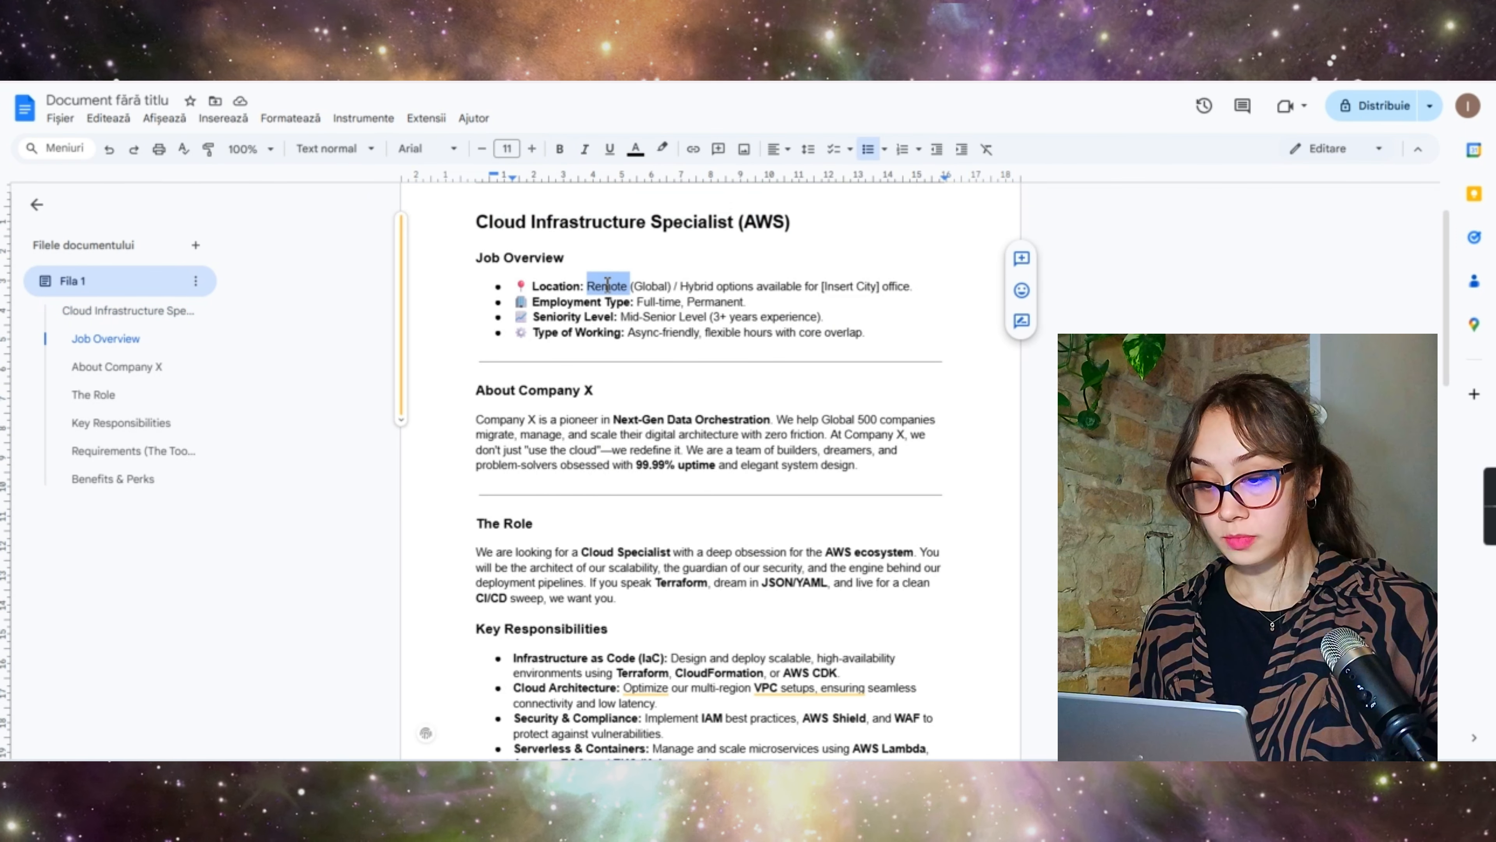
pyautogui.doubleClick(645, 287)
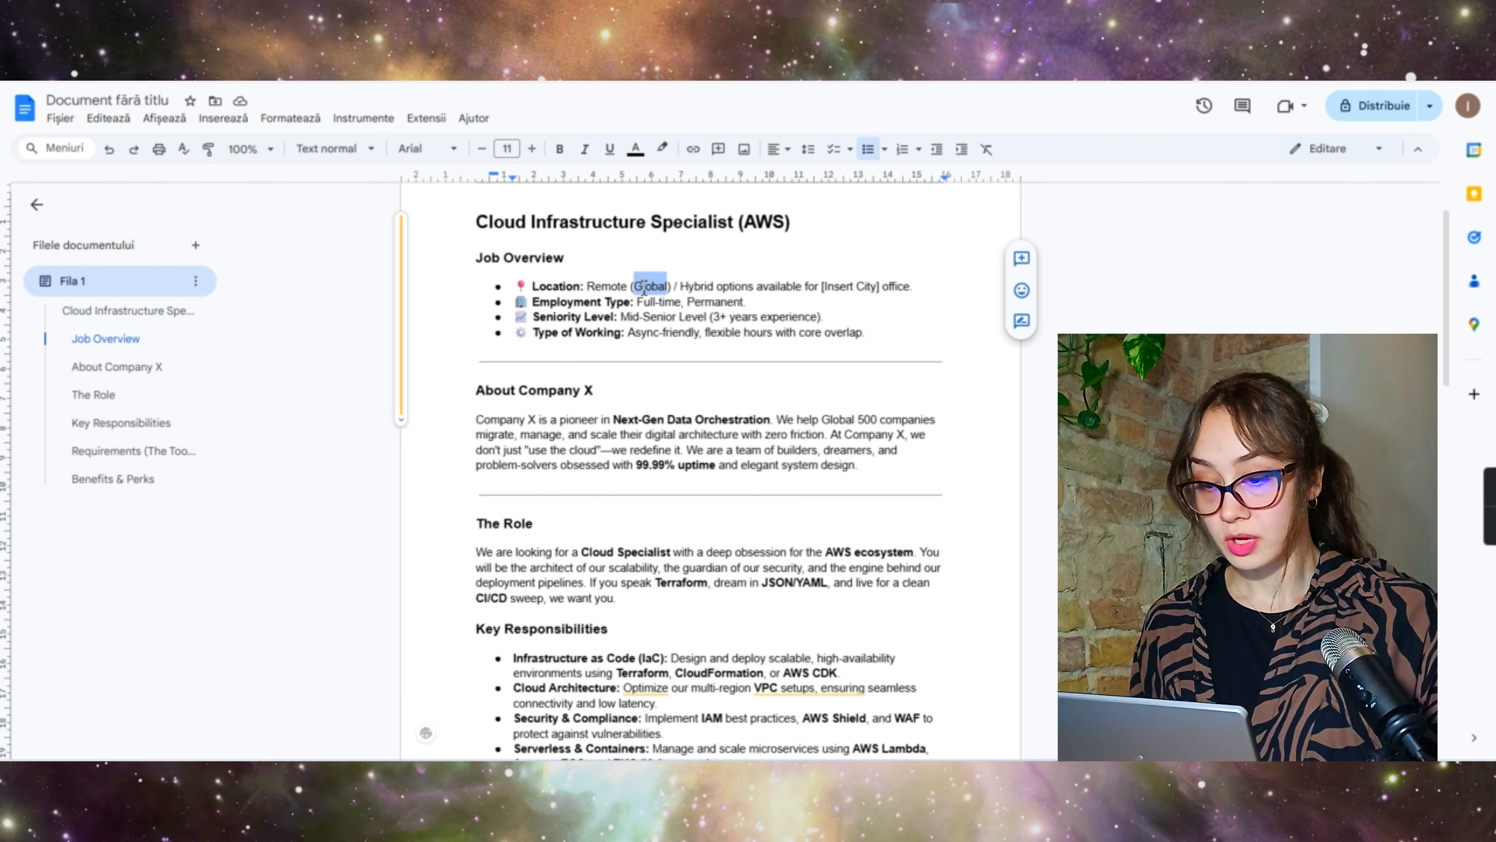
pyautogui.doubleClick(861, 287)
pyautogui.click(906, 291)
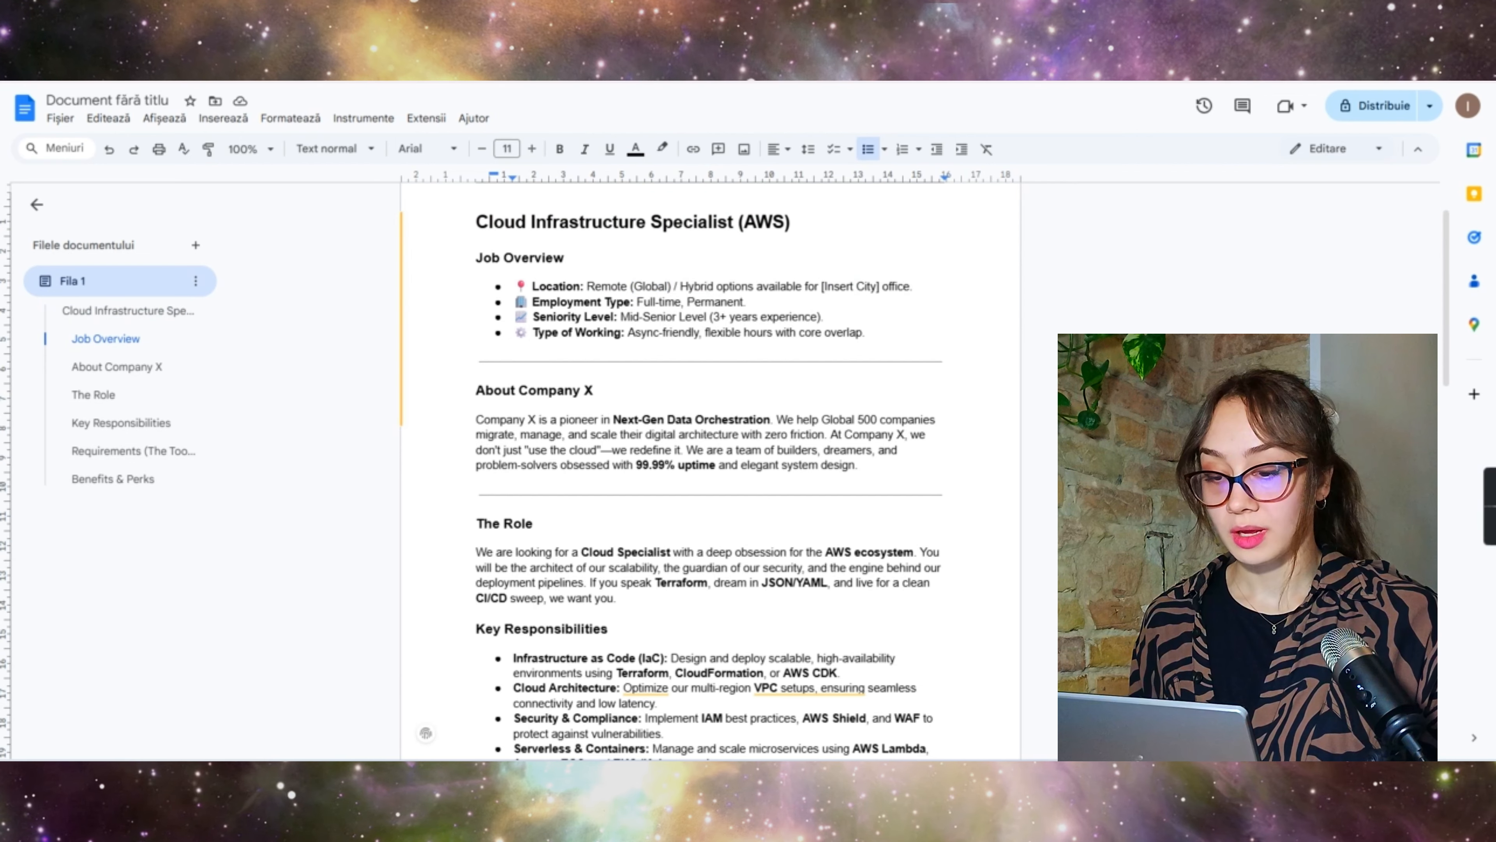
pyautogui.hotkey('ctrl', 'Tab')
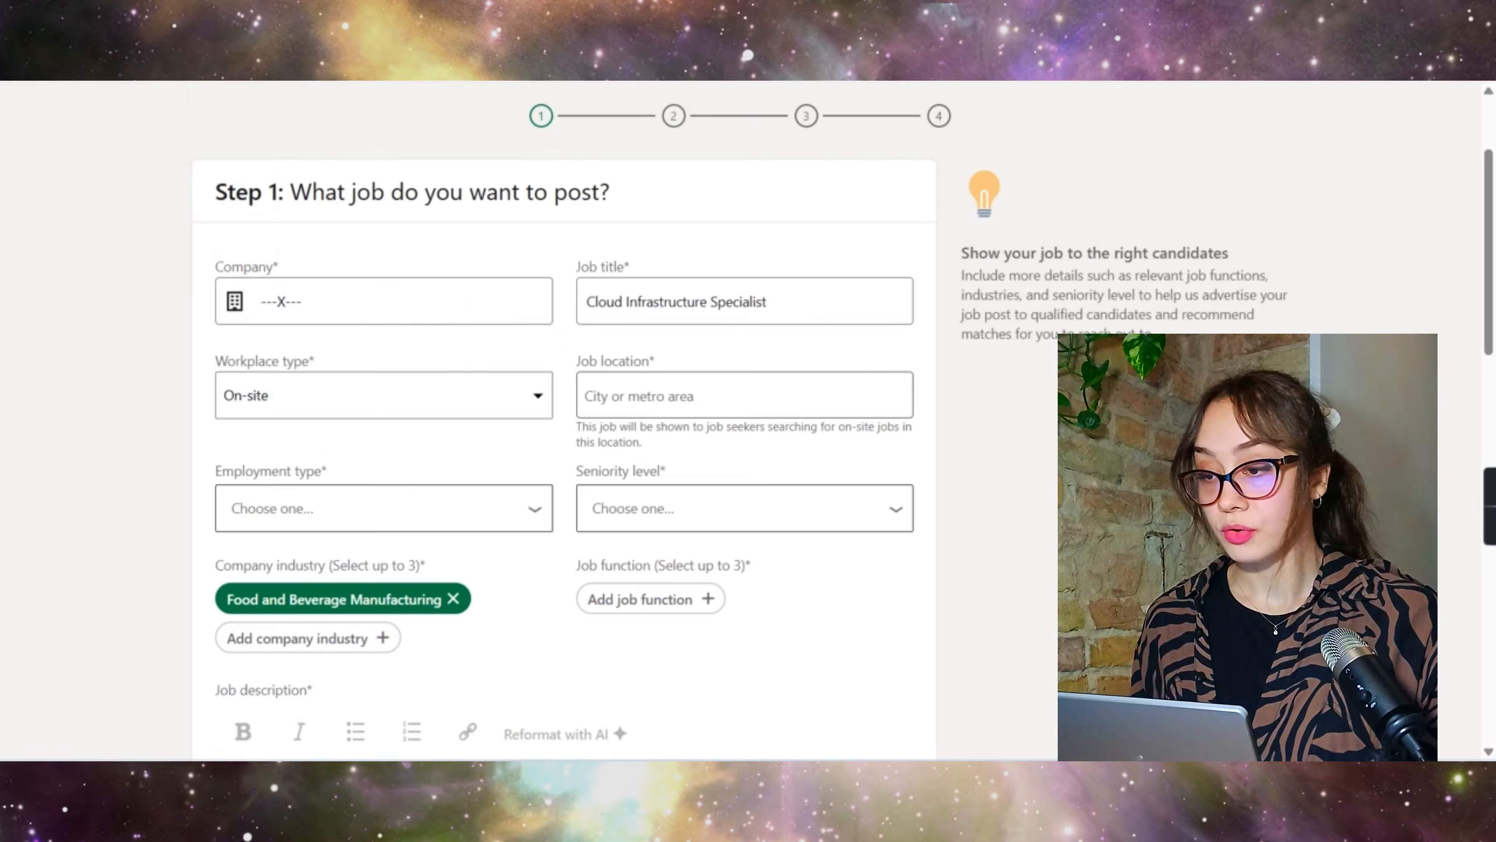
# Step: Set the workplace type to Hybrid and the job location to Berlin, Germany
pyautogui.click(341, 414)
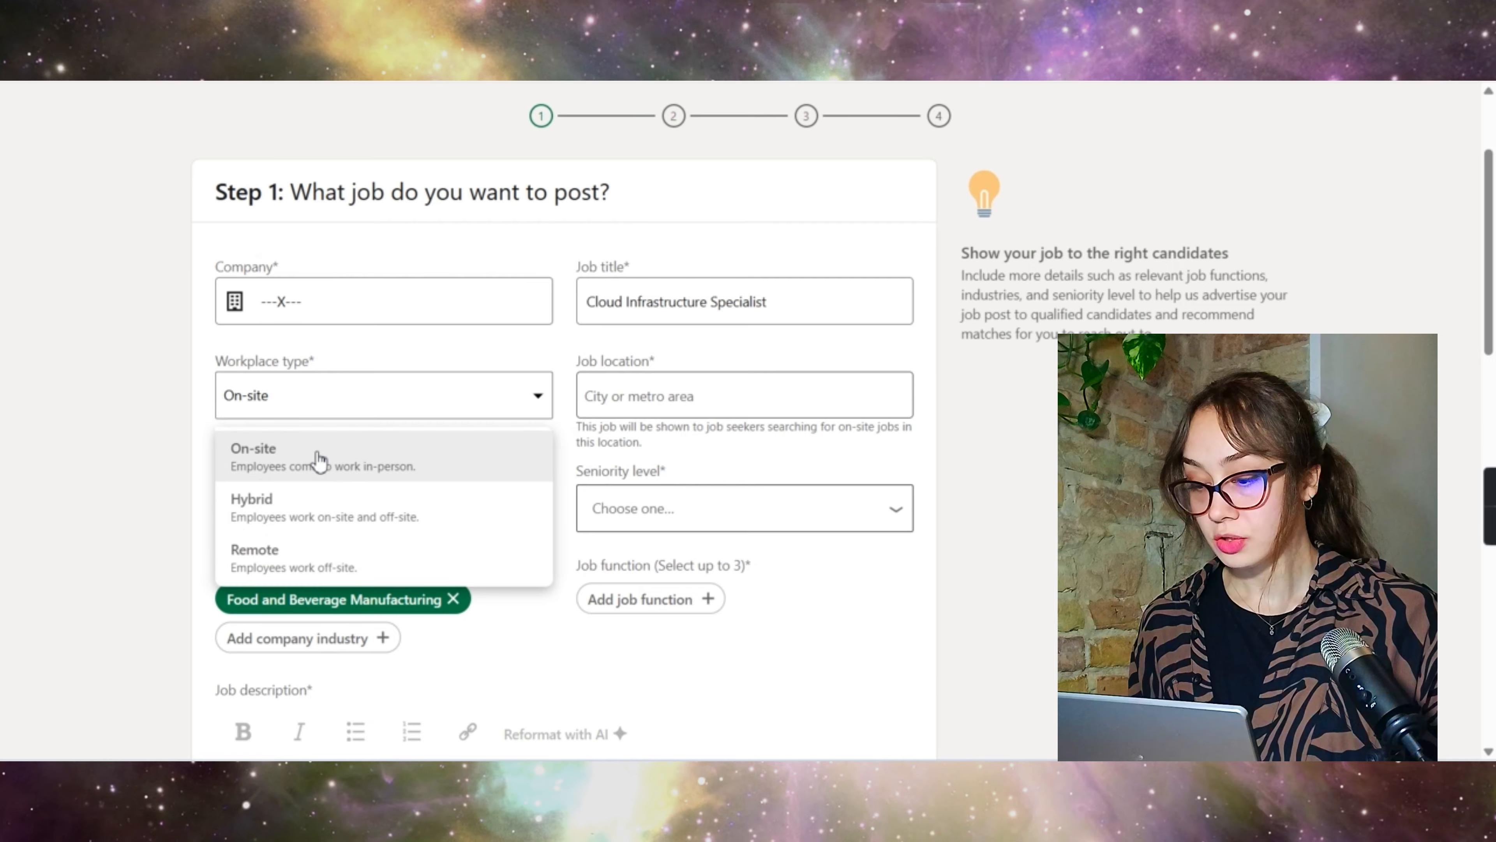
pyautogui.click(312, 507)
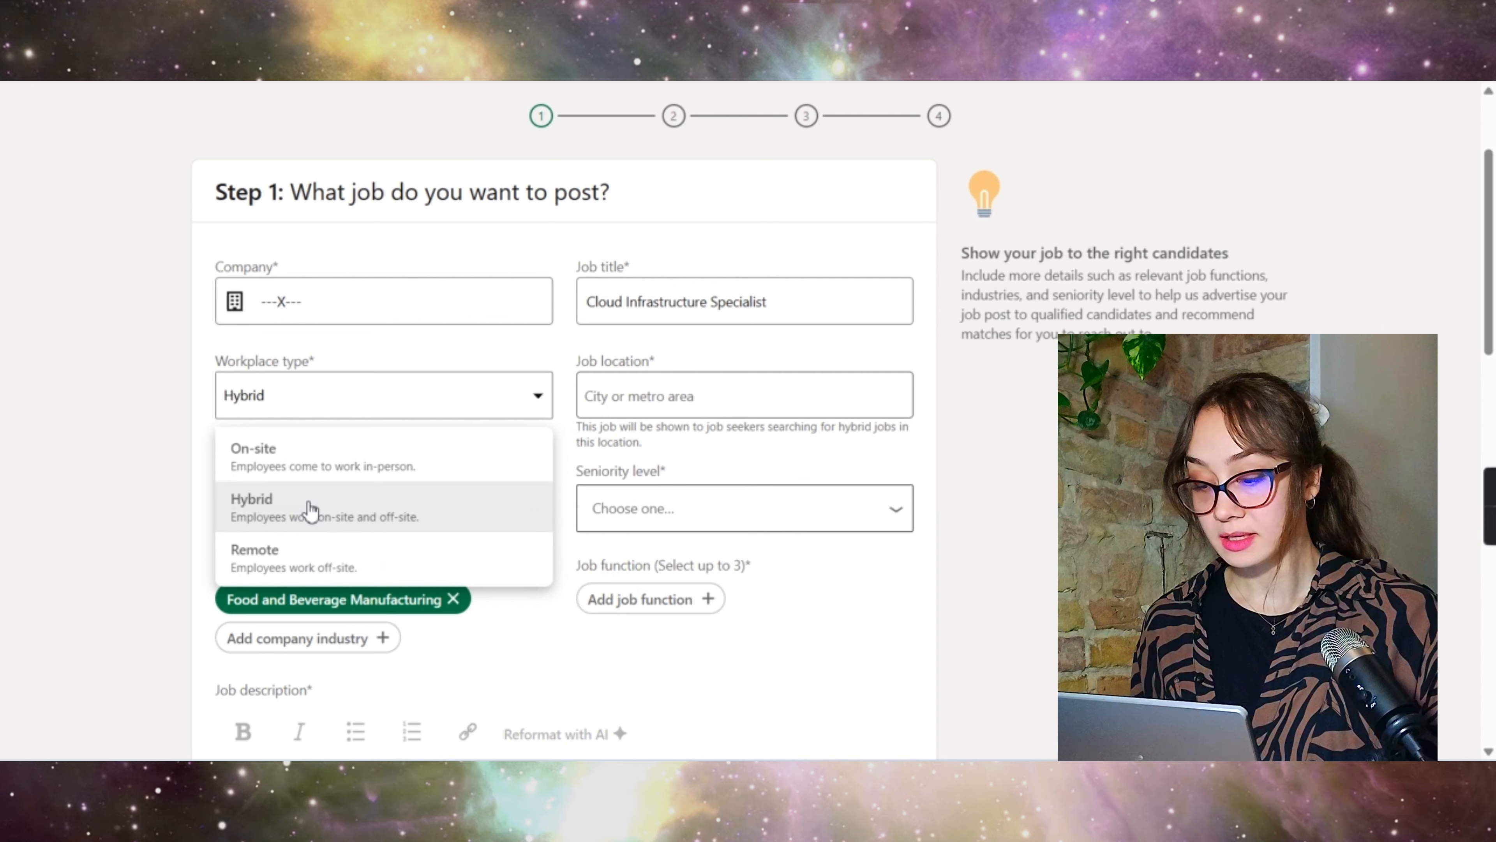
pyautogui.click(615, 391)
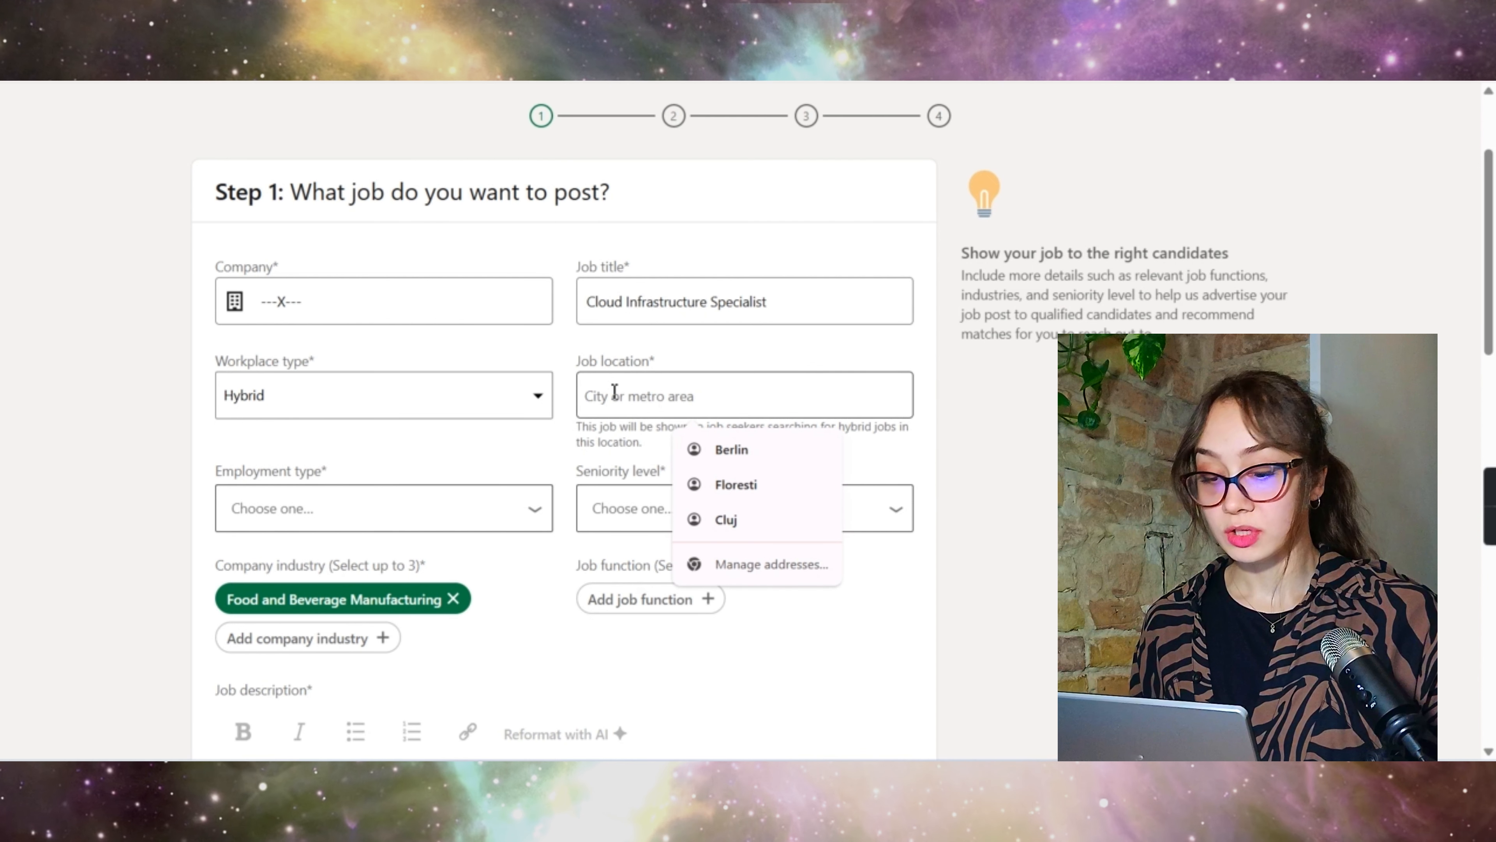
pyautogui.click(368, 408)
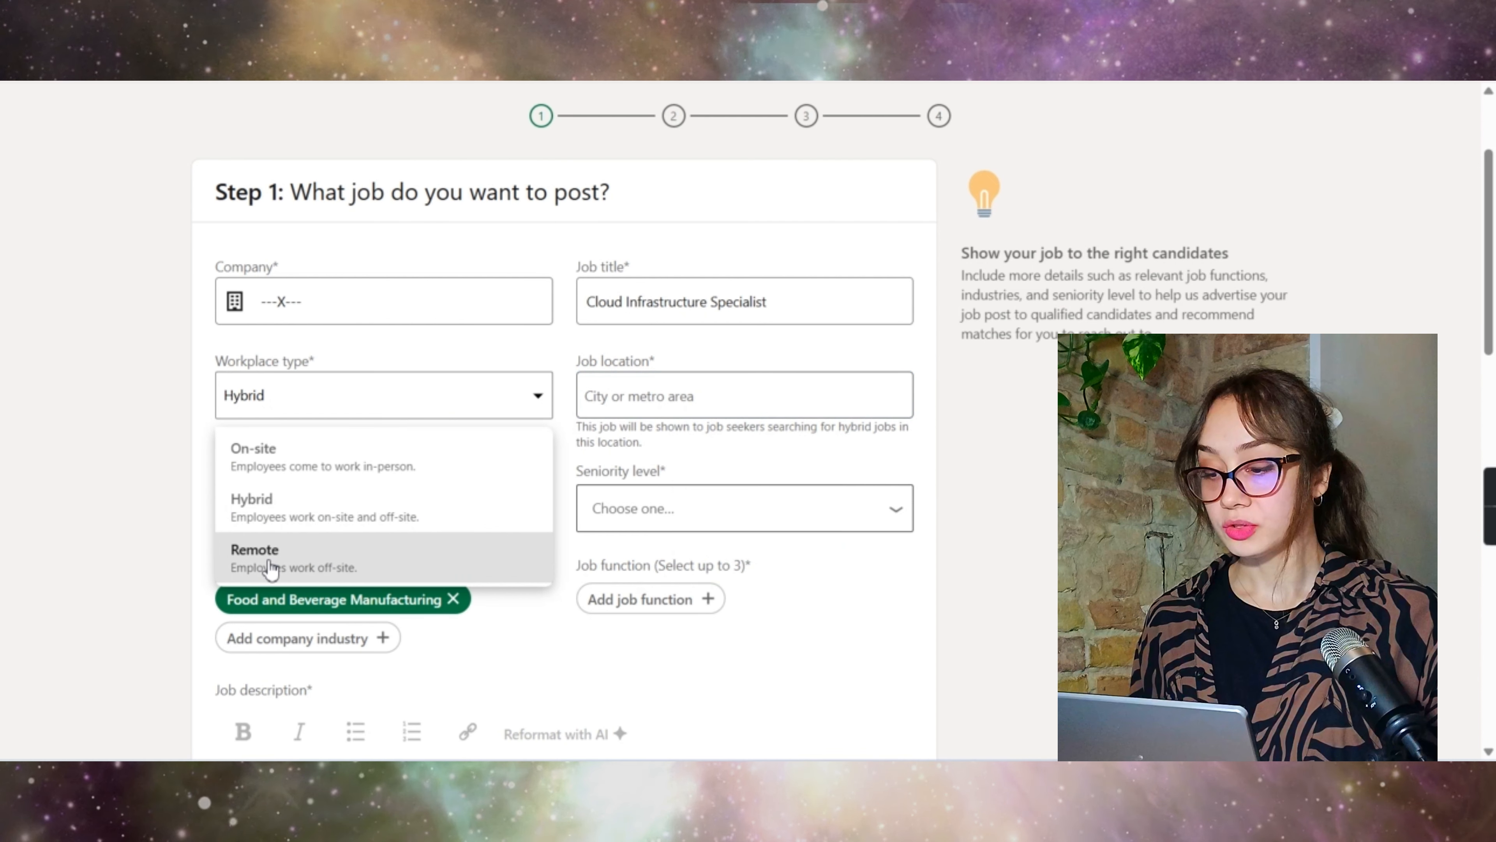
pyautogui.click(271, 569)
pyautogui.click(685, 400)
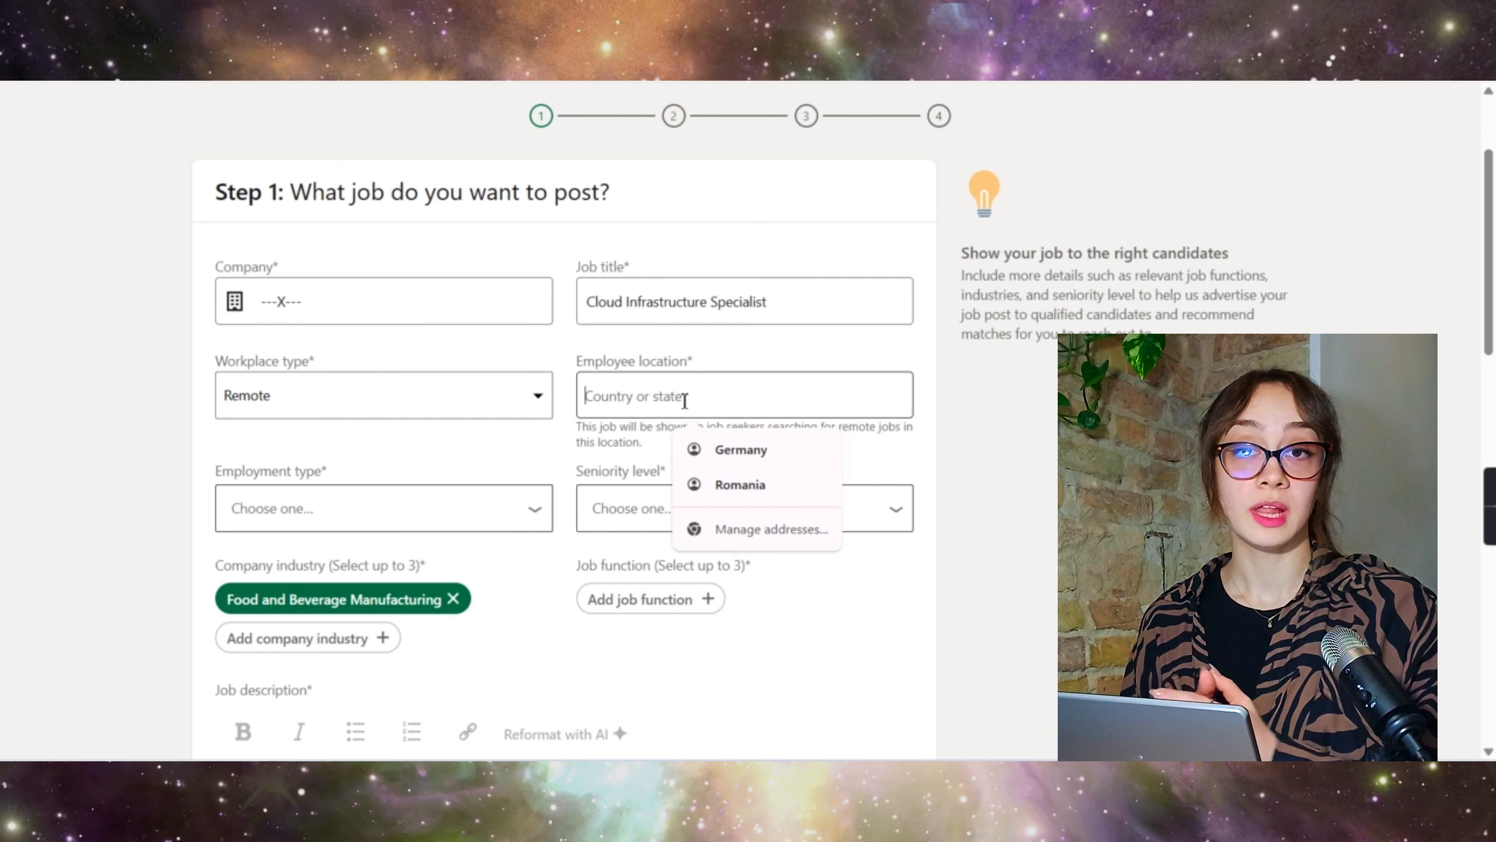
pyautogui.click(383, 394)
pyautogui.click(320, 513)
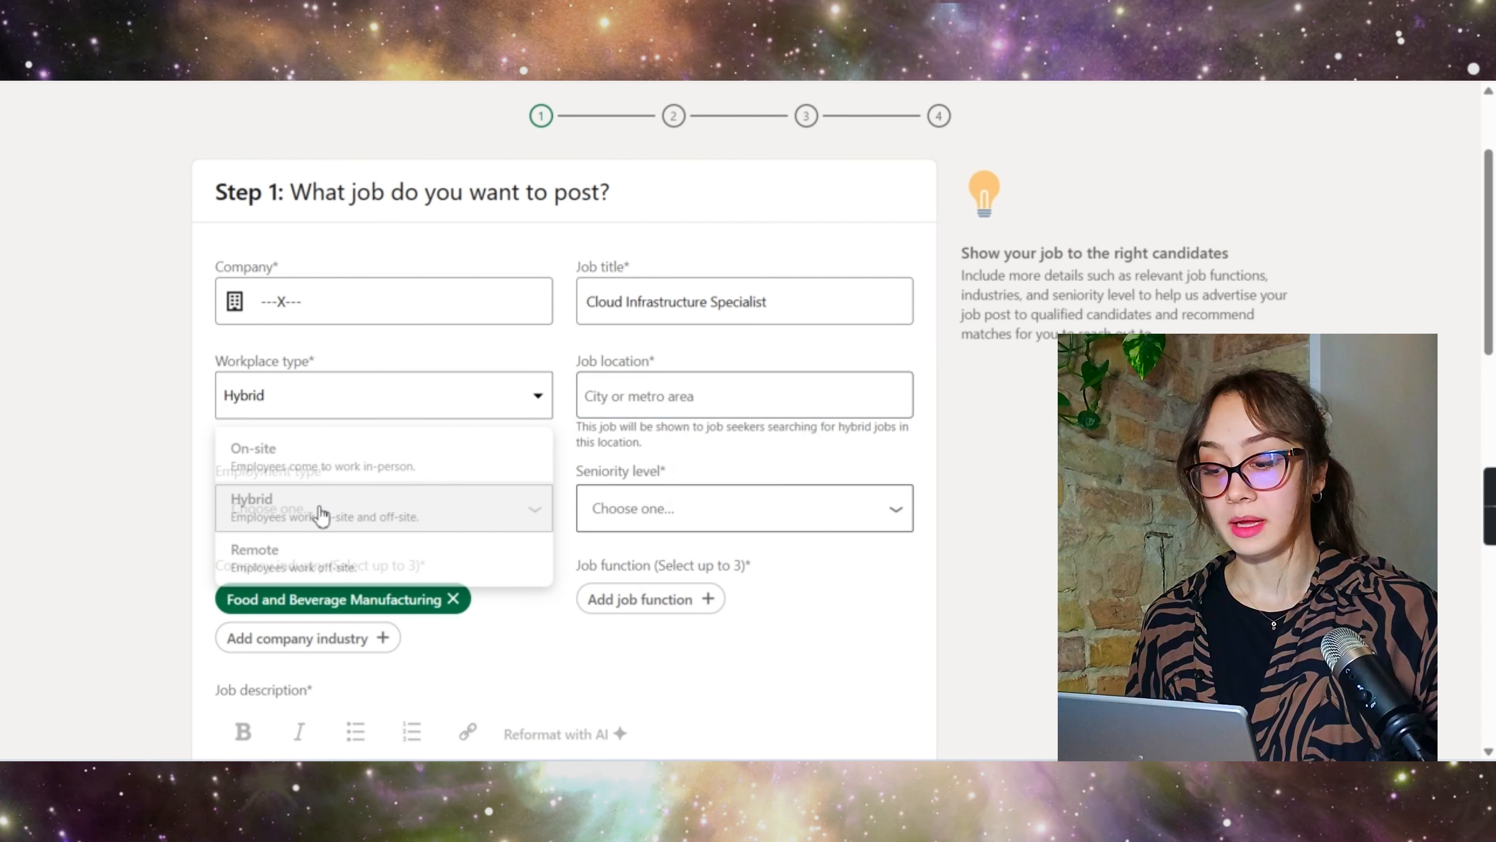
pyautogui.click(684, 392)
pyautogui.click(736, 447)
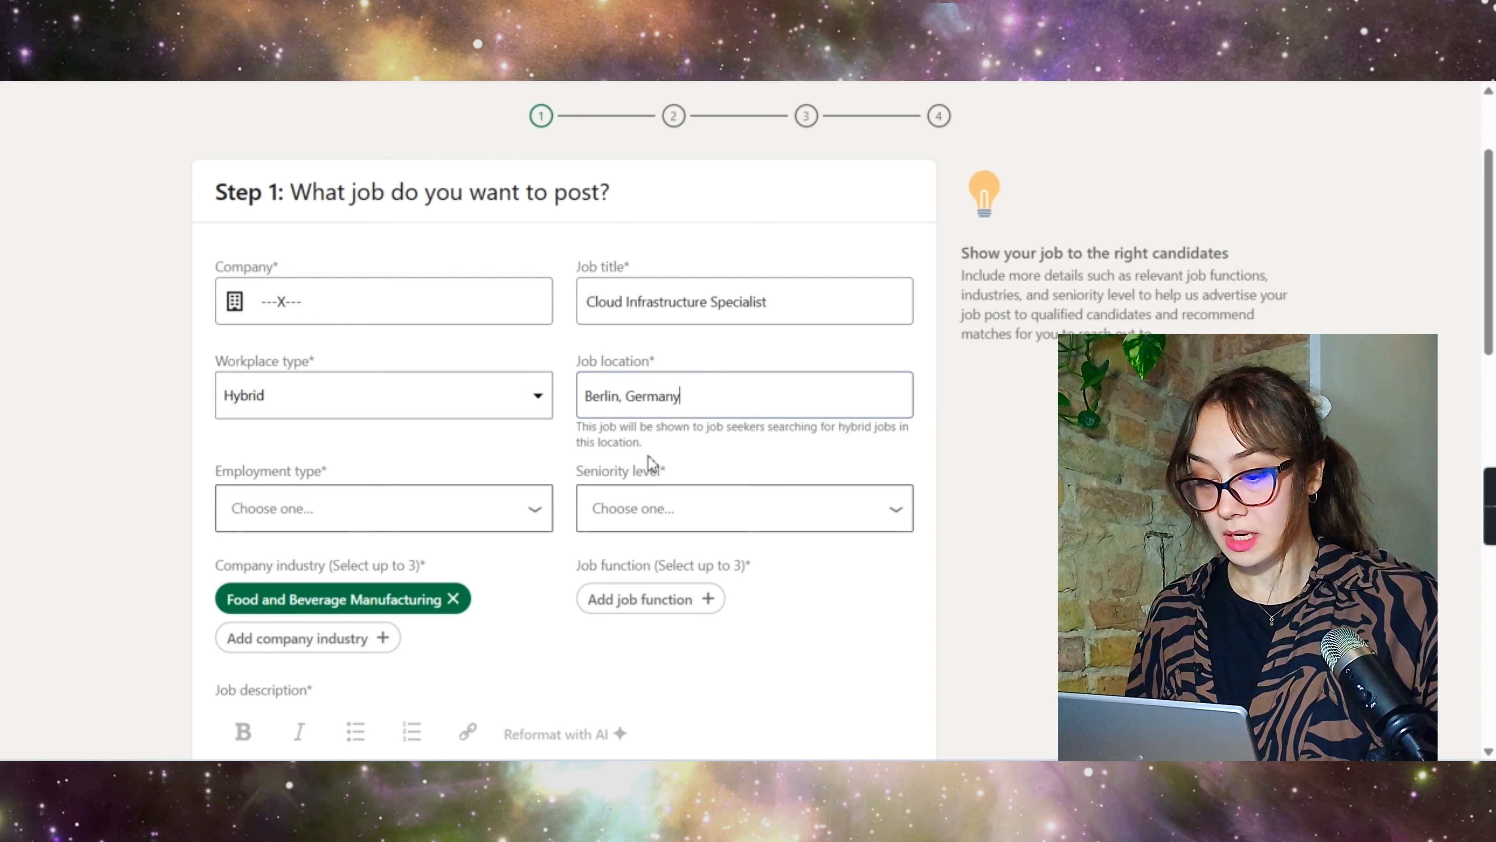
pyautogui.scroll(-1, 477, 459)
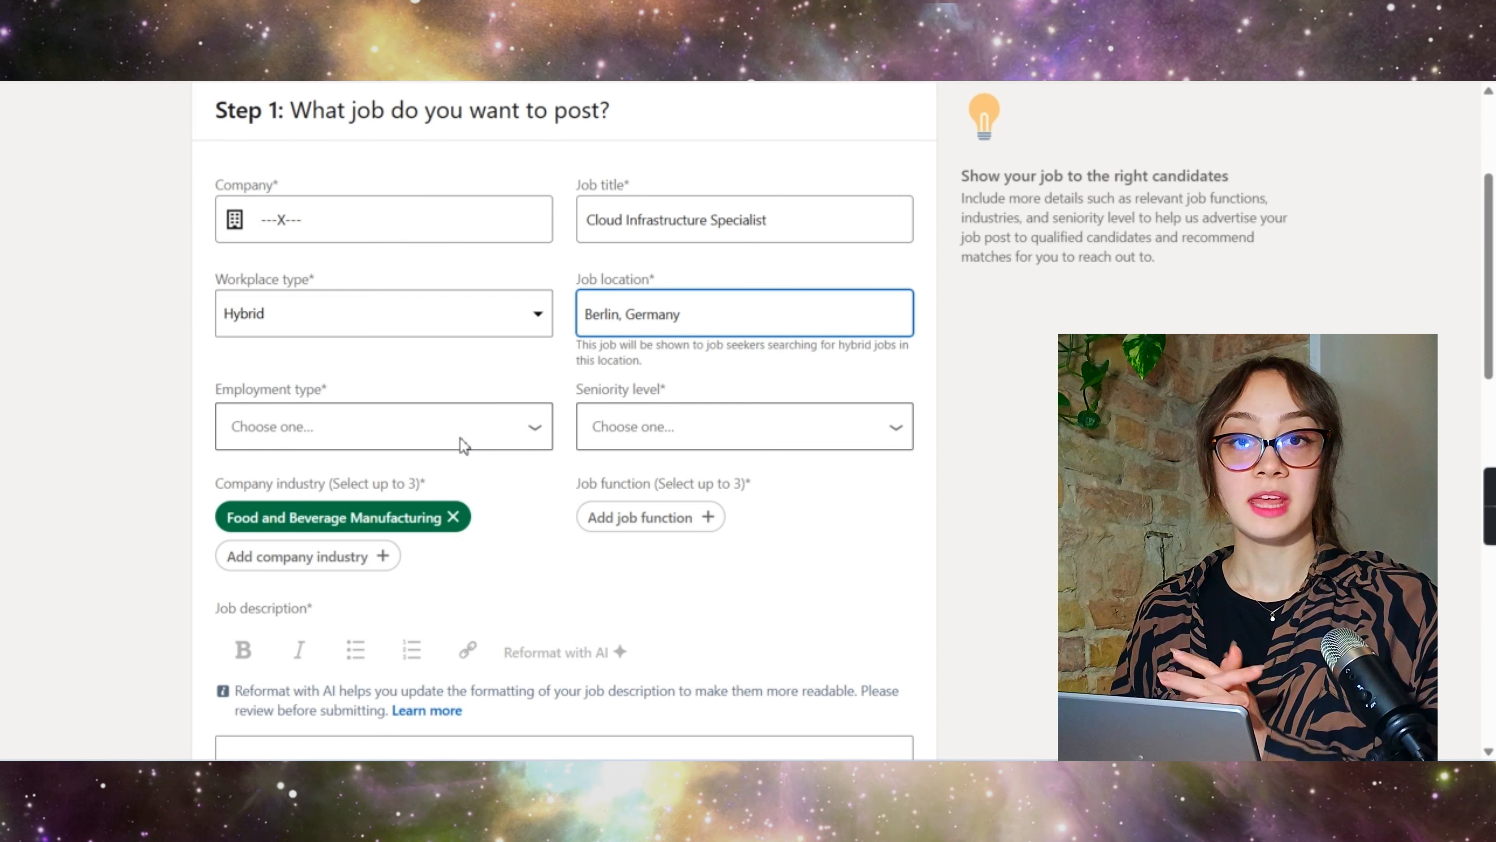
# Step: Choose Full-time employment and Mid-Senior level seniority, and remove Food and Beverage Manufacturing
pyautogui.click(463, 442)
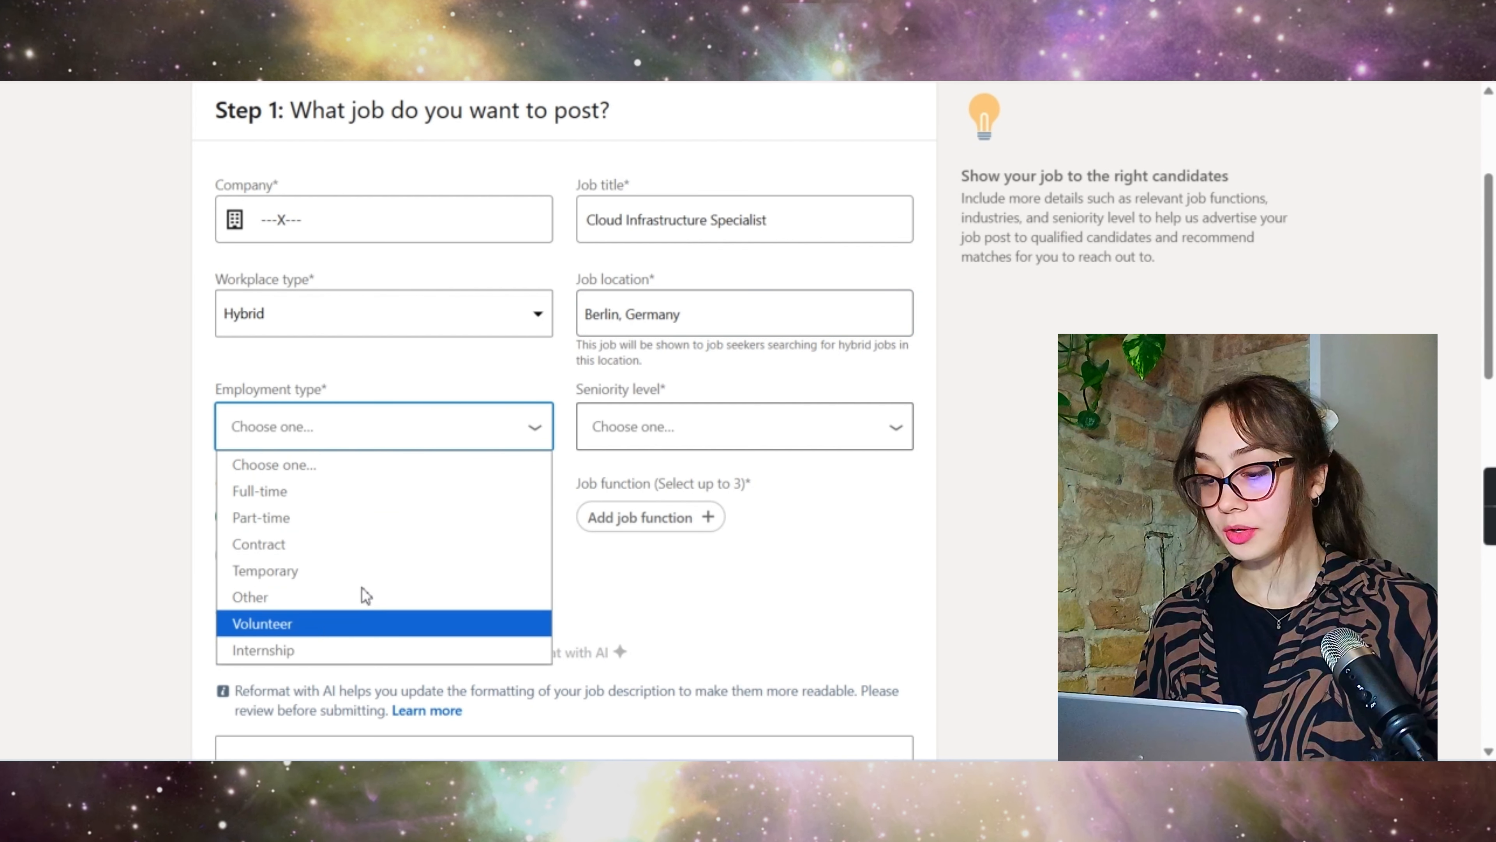
pyautogui.click(345, 497)
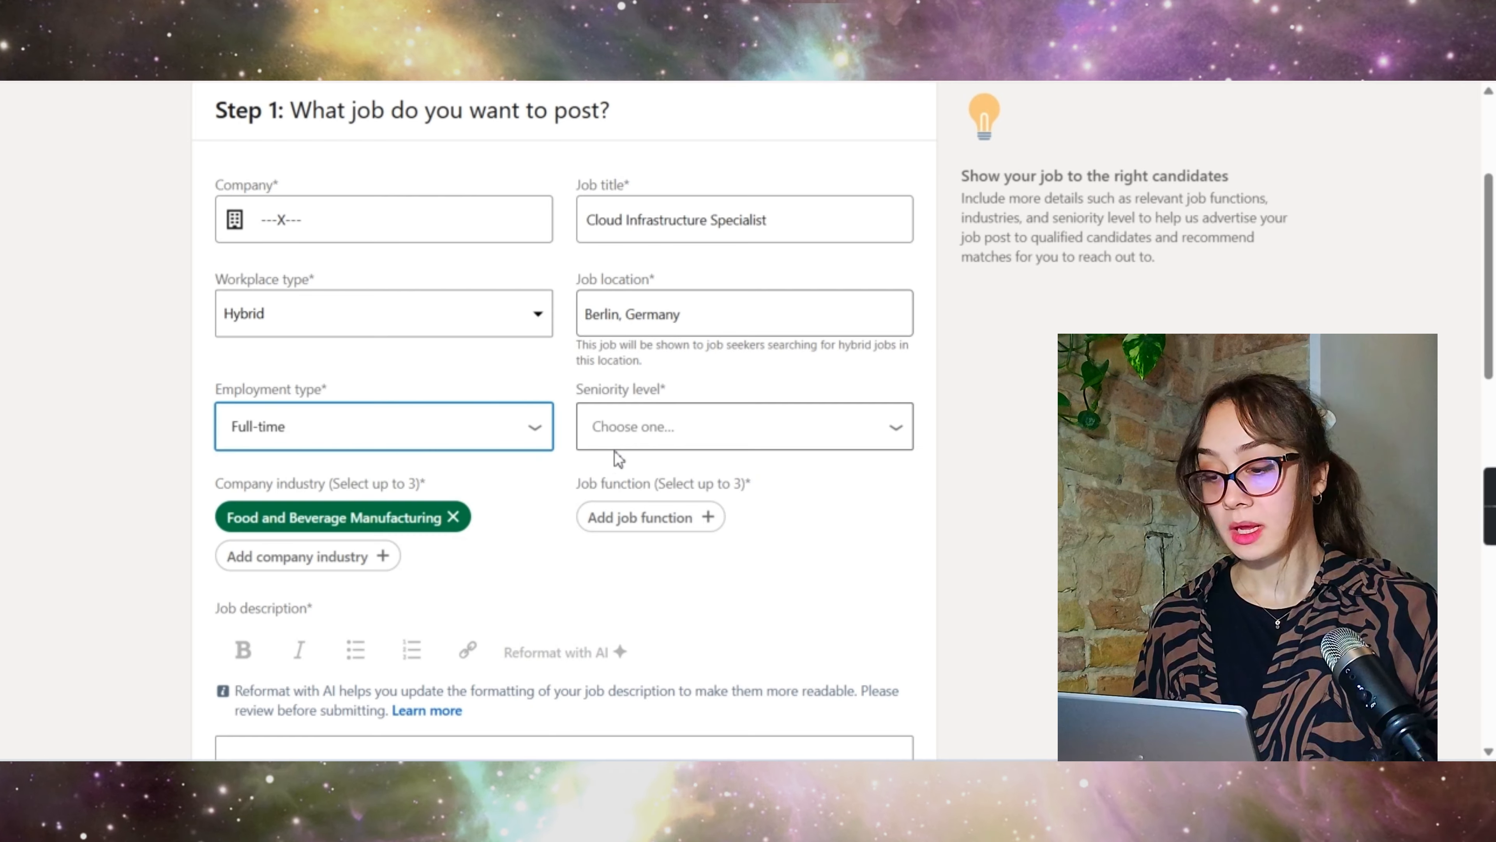
pyautogui.click(663, 442)
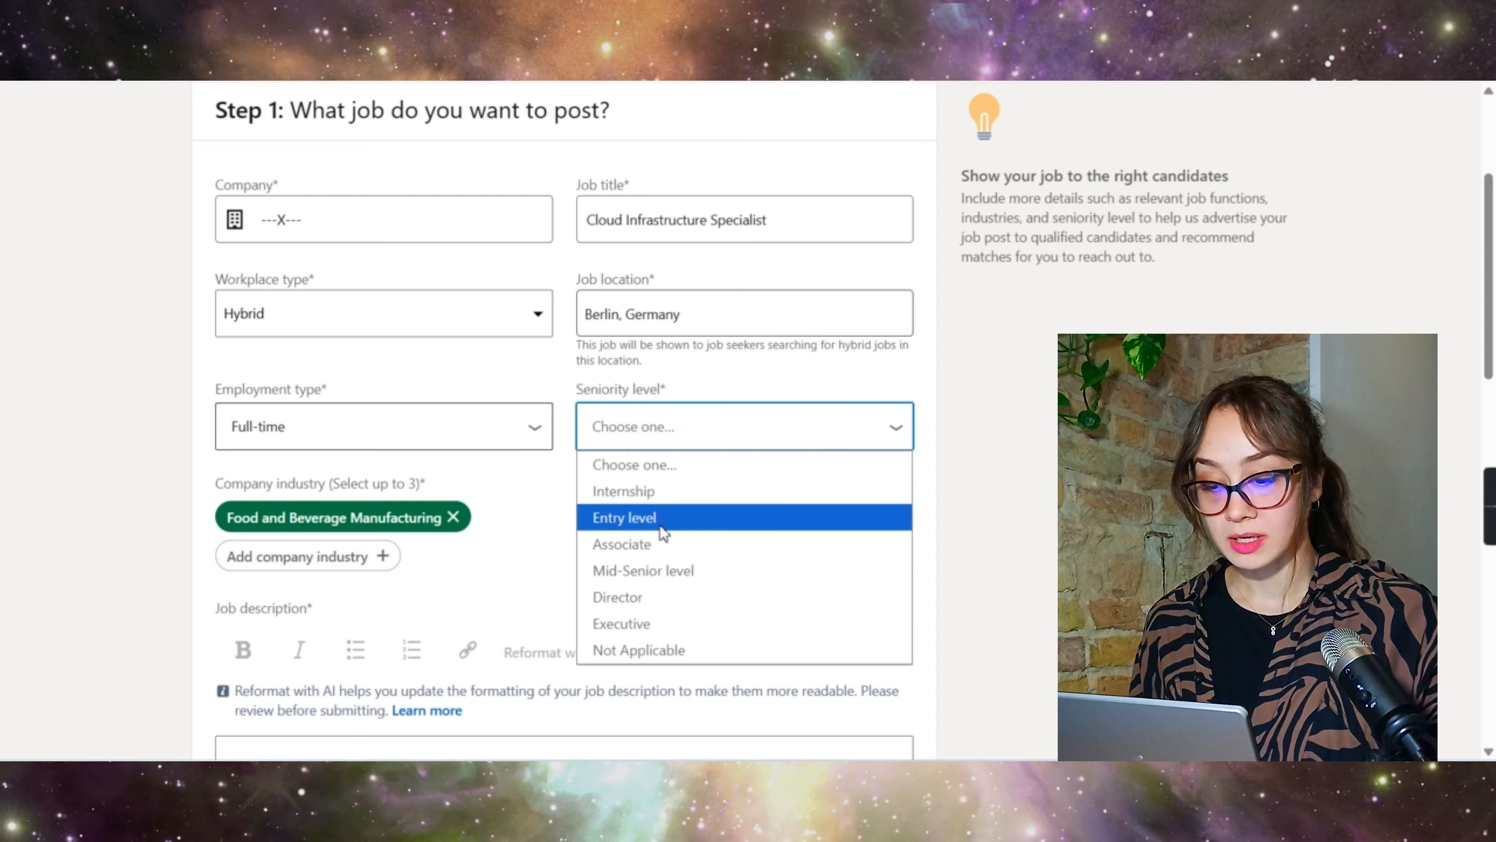
pyautogui.click(660, 572)
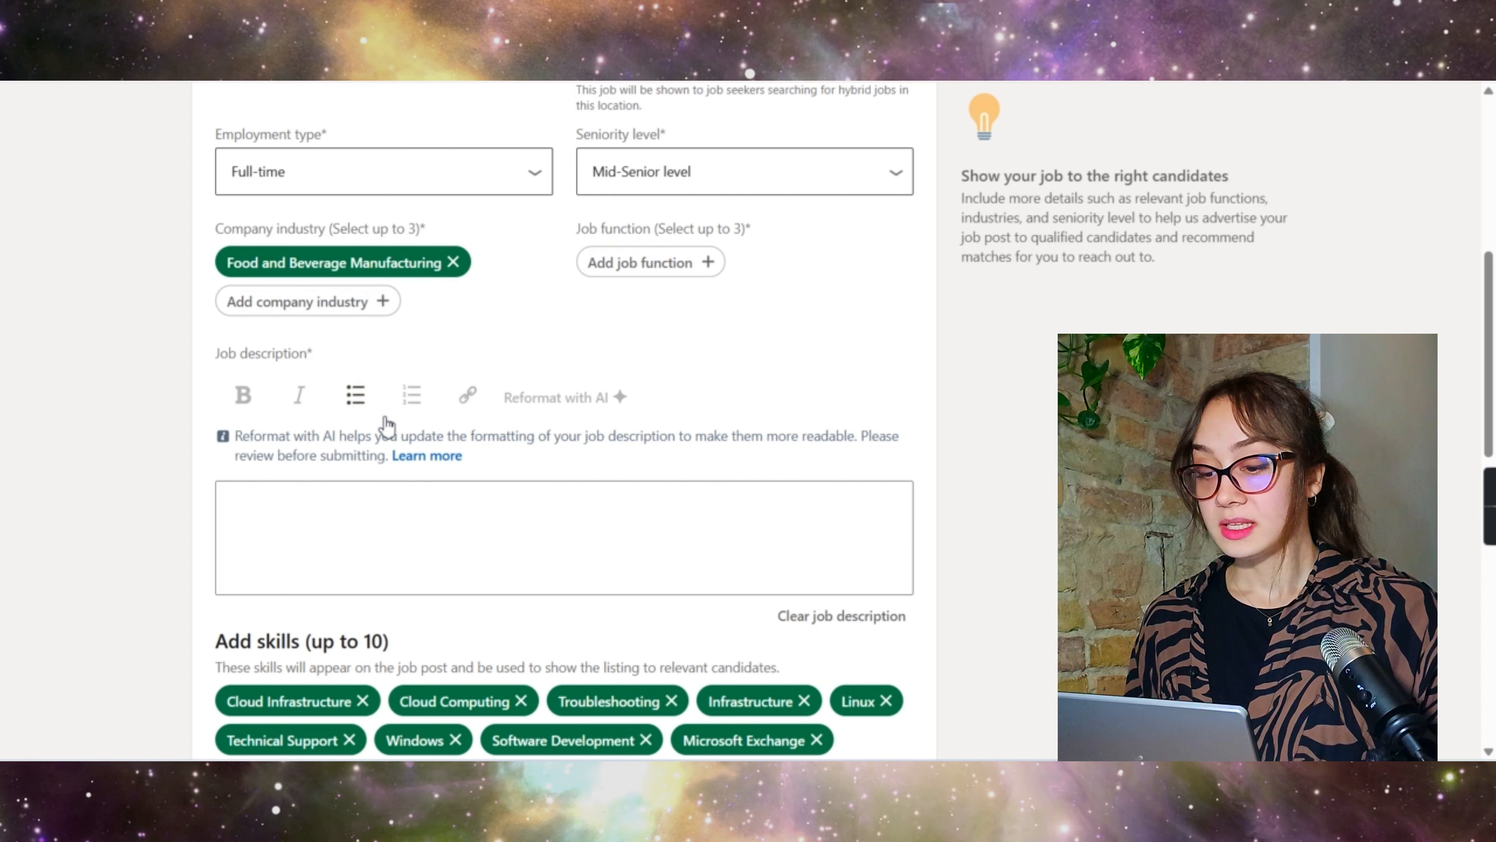
pyautogui.click(453, 263)
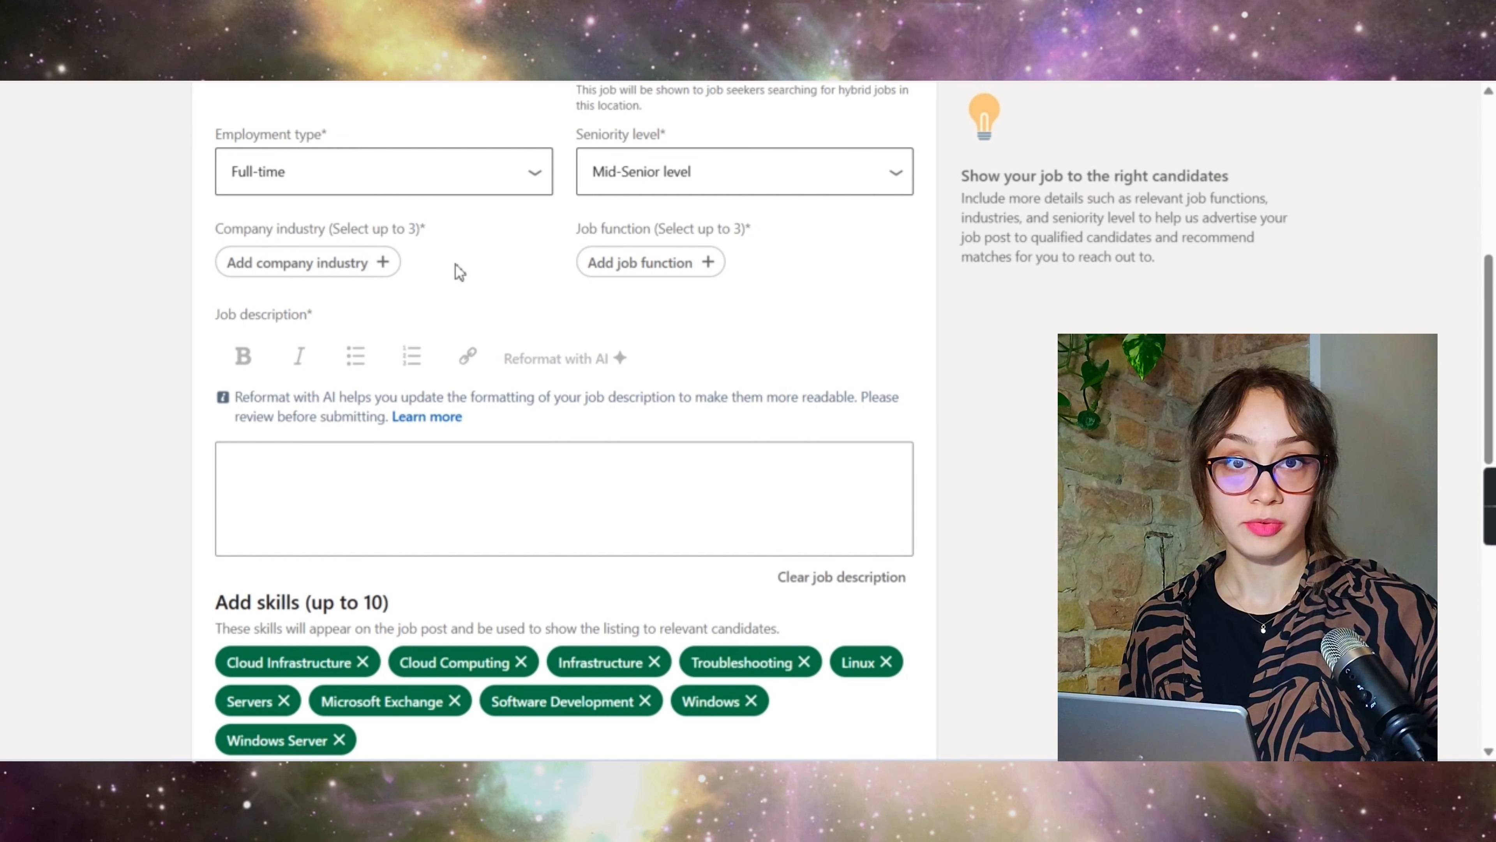
# Step: Add industries IT Services and IT Consulting, IT System Data Services, and Computers and Electronics Manufacturing
pyautogui.click(337, 274)
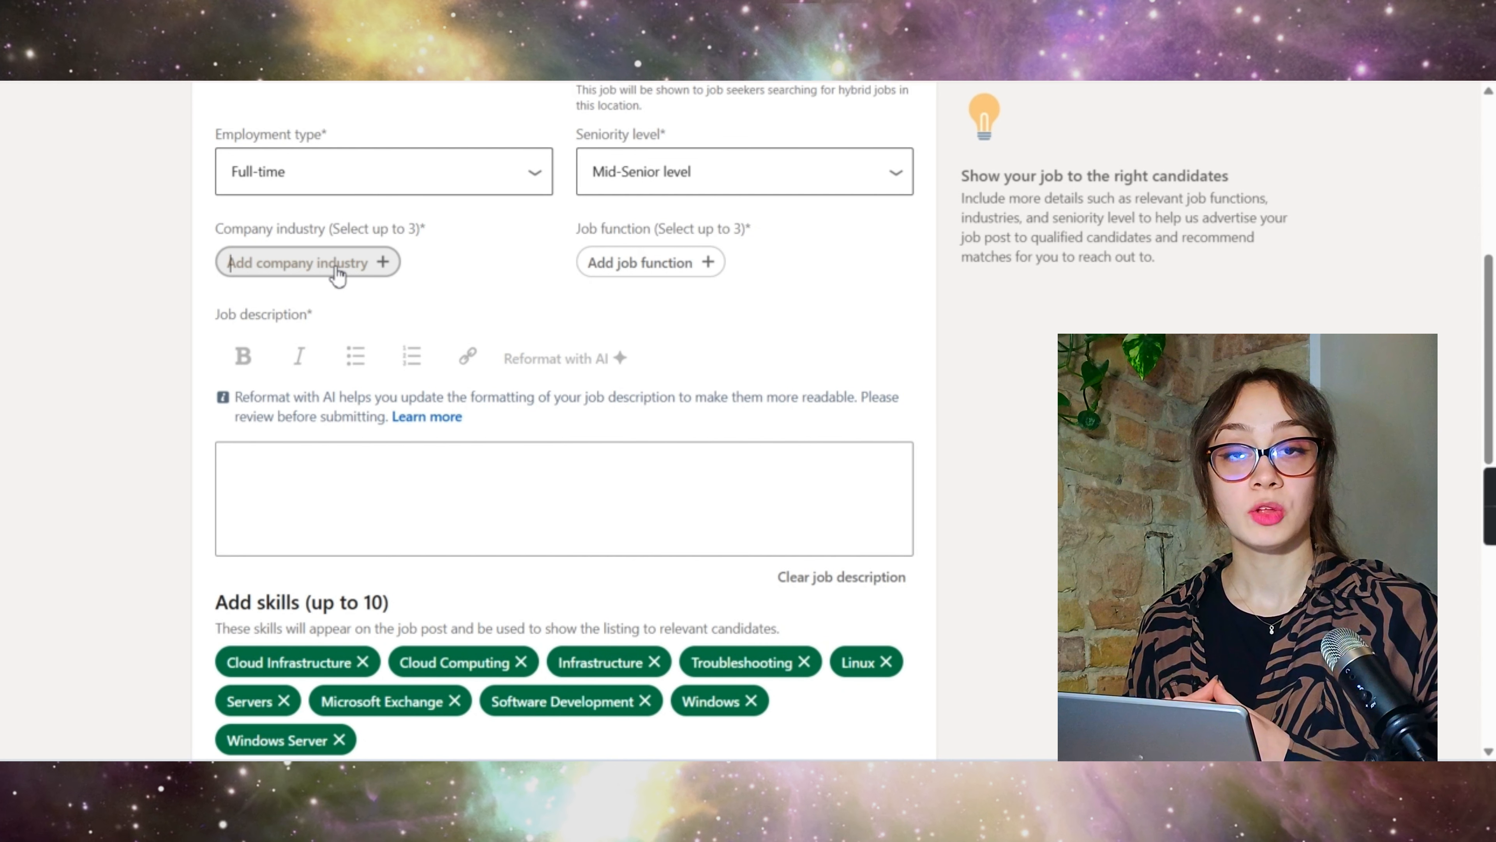
pyautogui.write('IT')
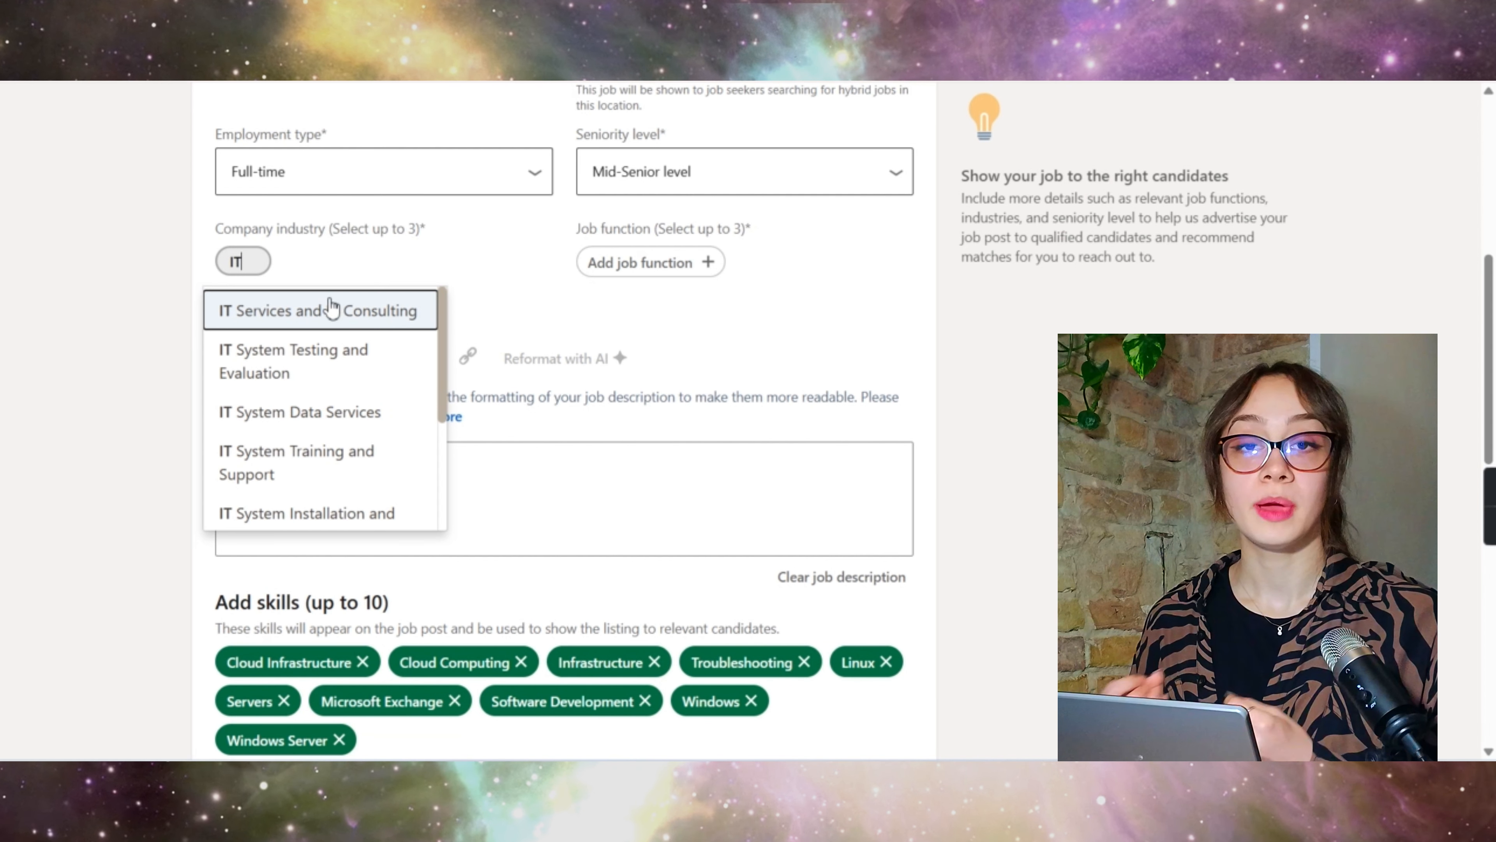
pyautogui.click(332, 308)
pyautogui.click(328, 301)
pyautogui.write('It')
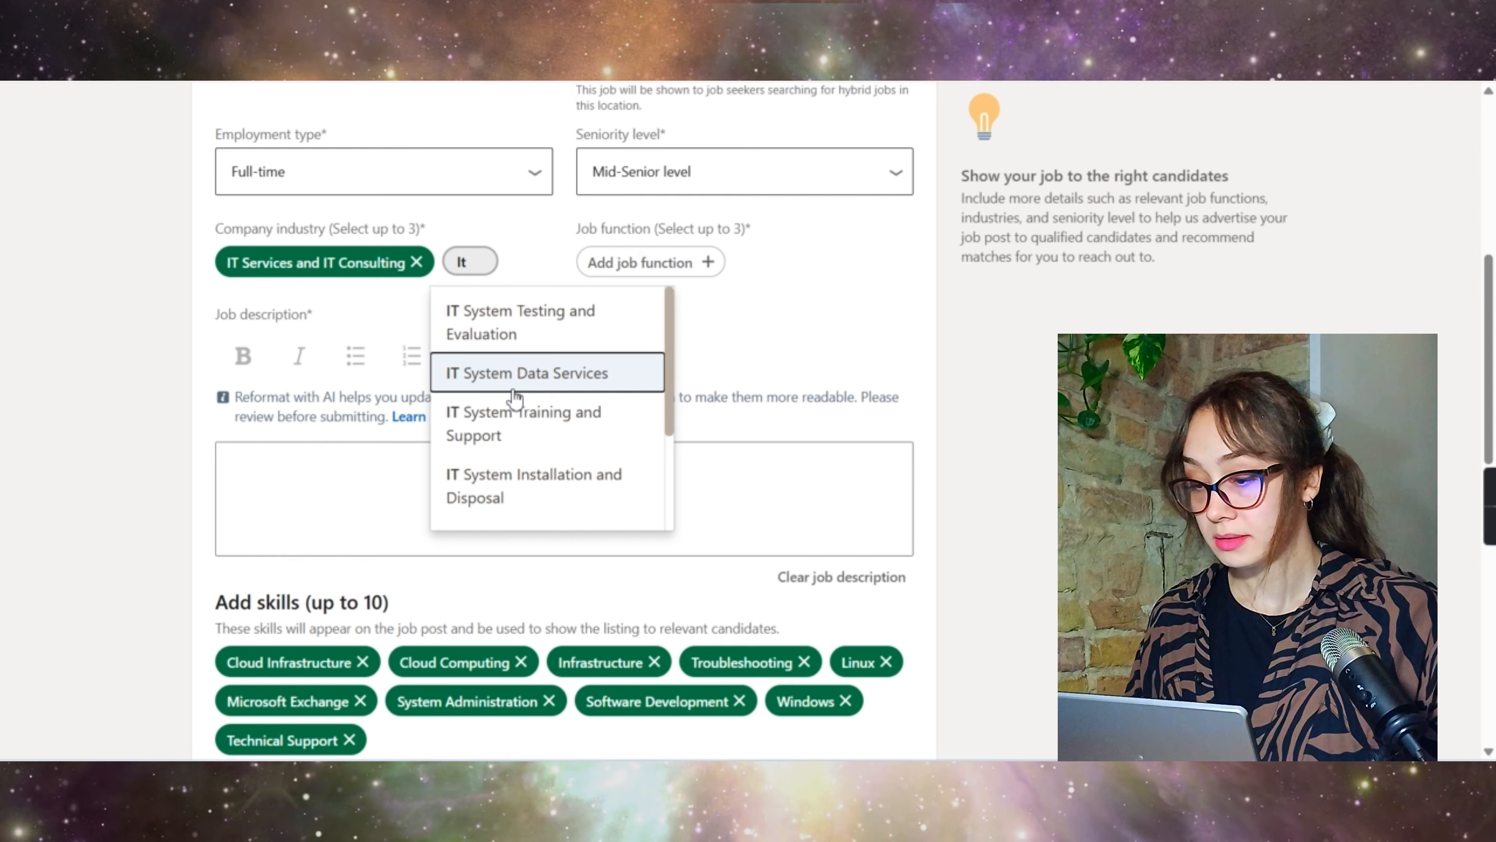
pyautogui.click(513, 389)
pyautogui.click(294, 347)
pyautogui.write('Com')
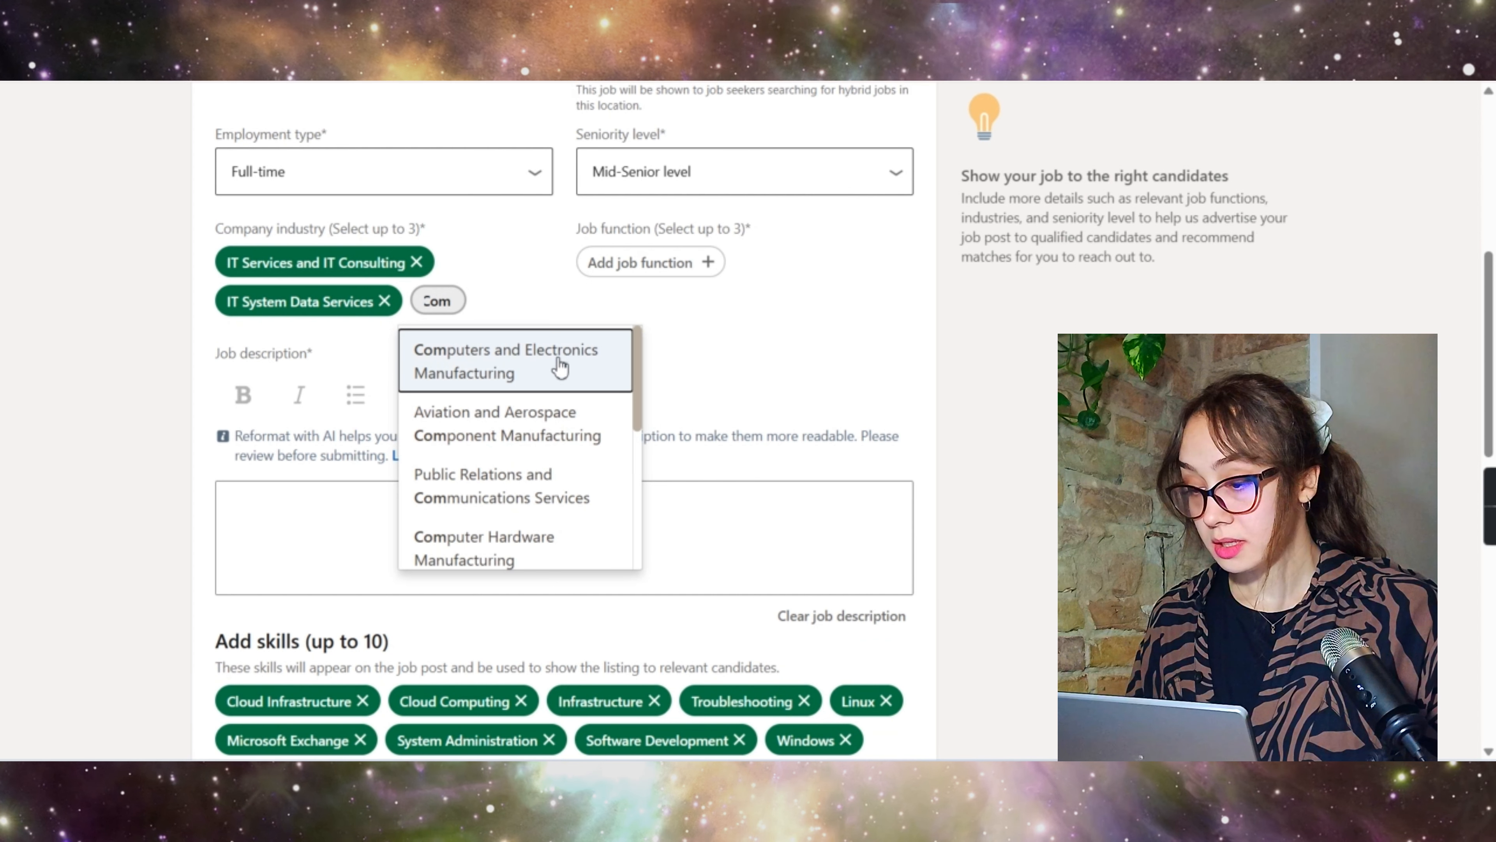
pyautogui.click(560, 368)
pyautogui.scroll(1, 645, 277)
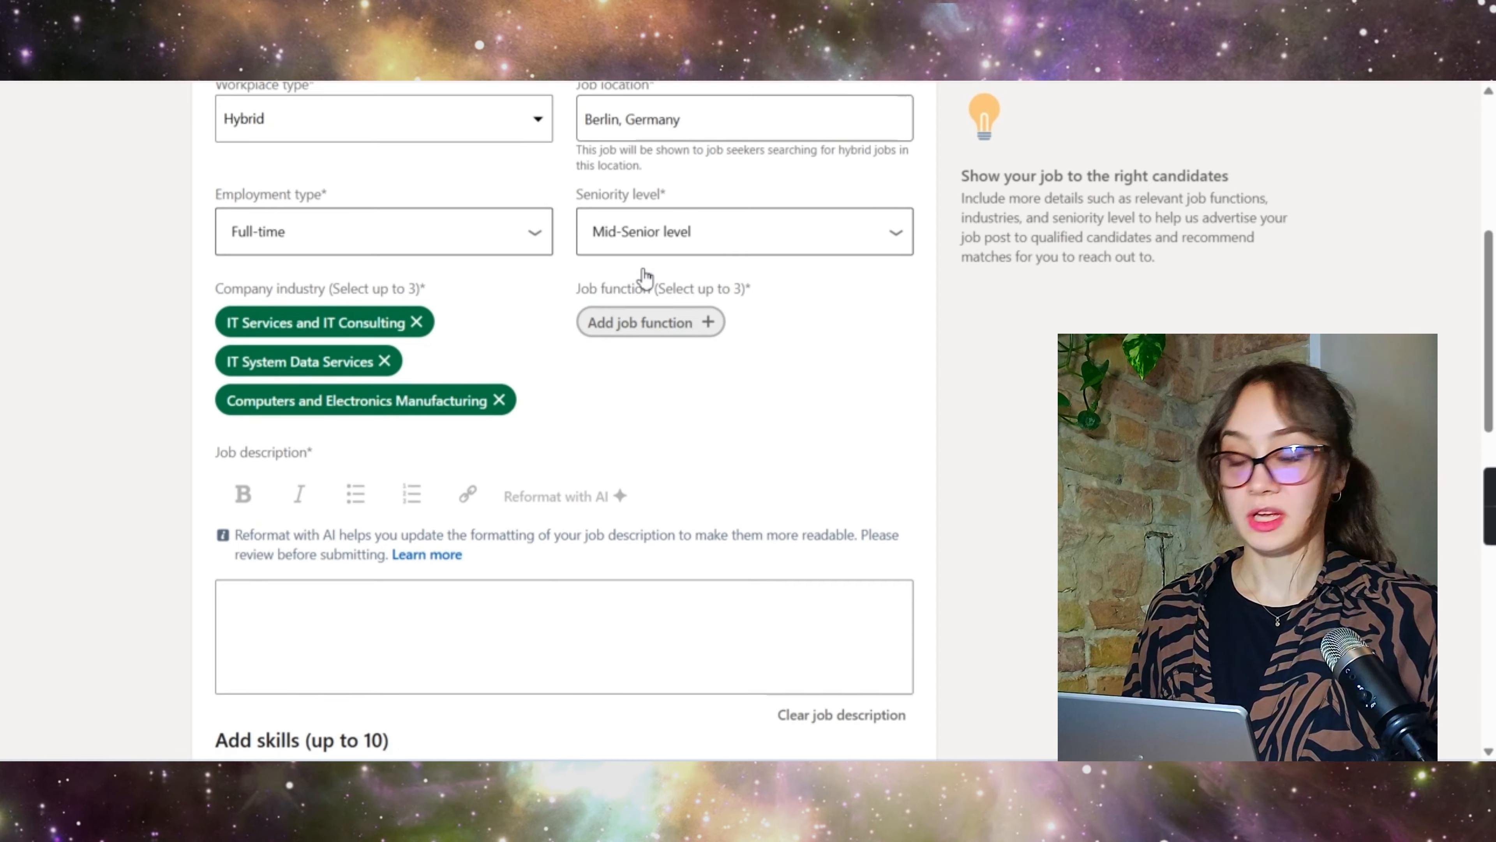
pyautogui.scroll(3, 645, 277)
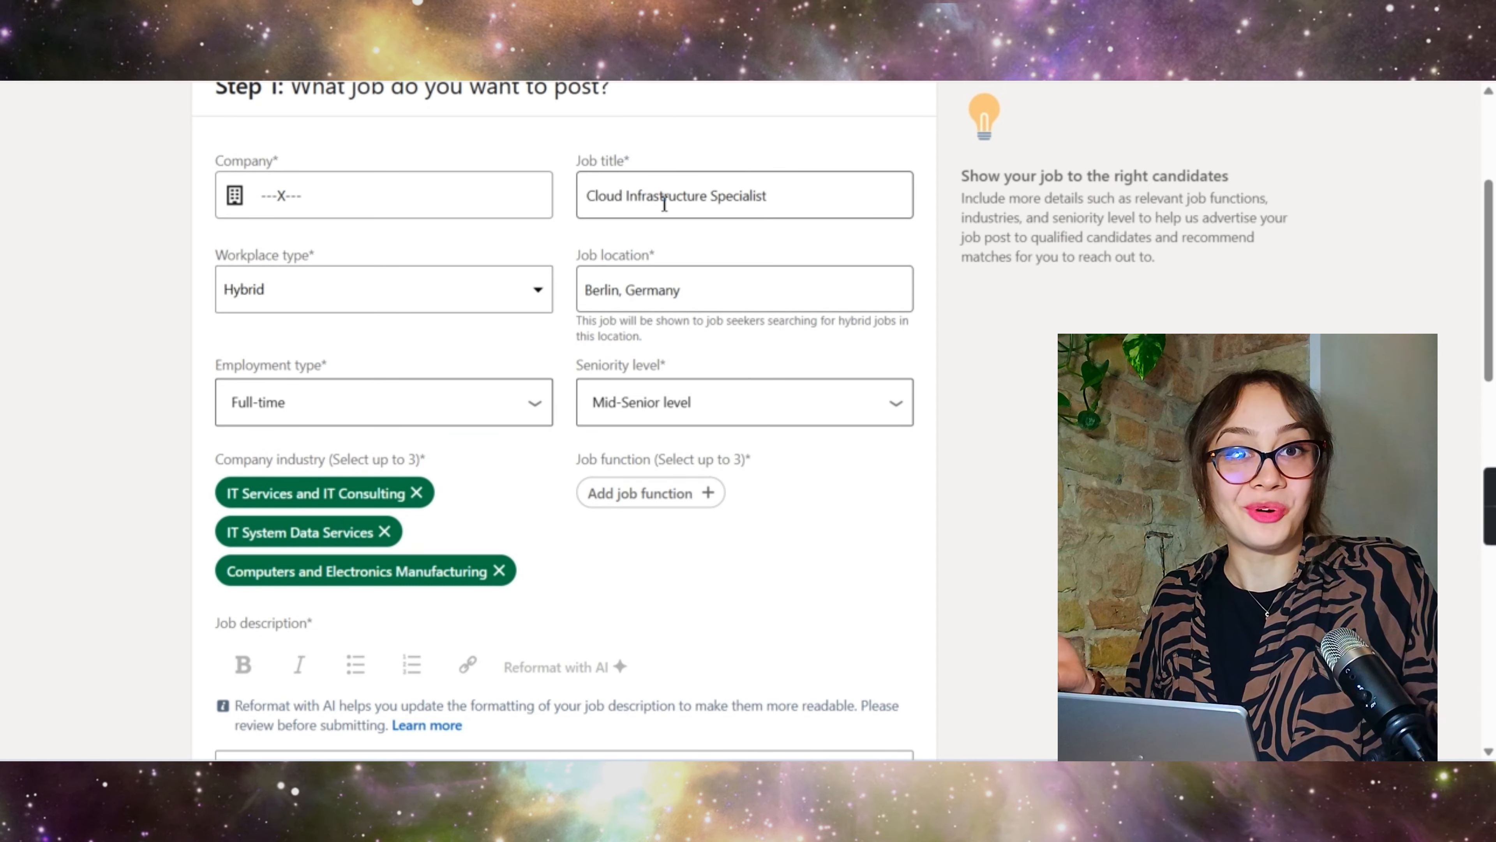
# Step: Pick Consulting, Engineering and Information Technology from the job function list
pyautogui.click(677, 496)
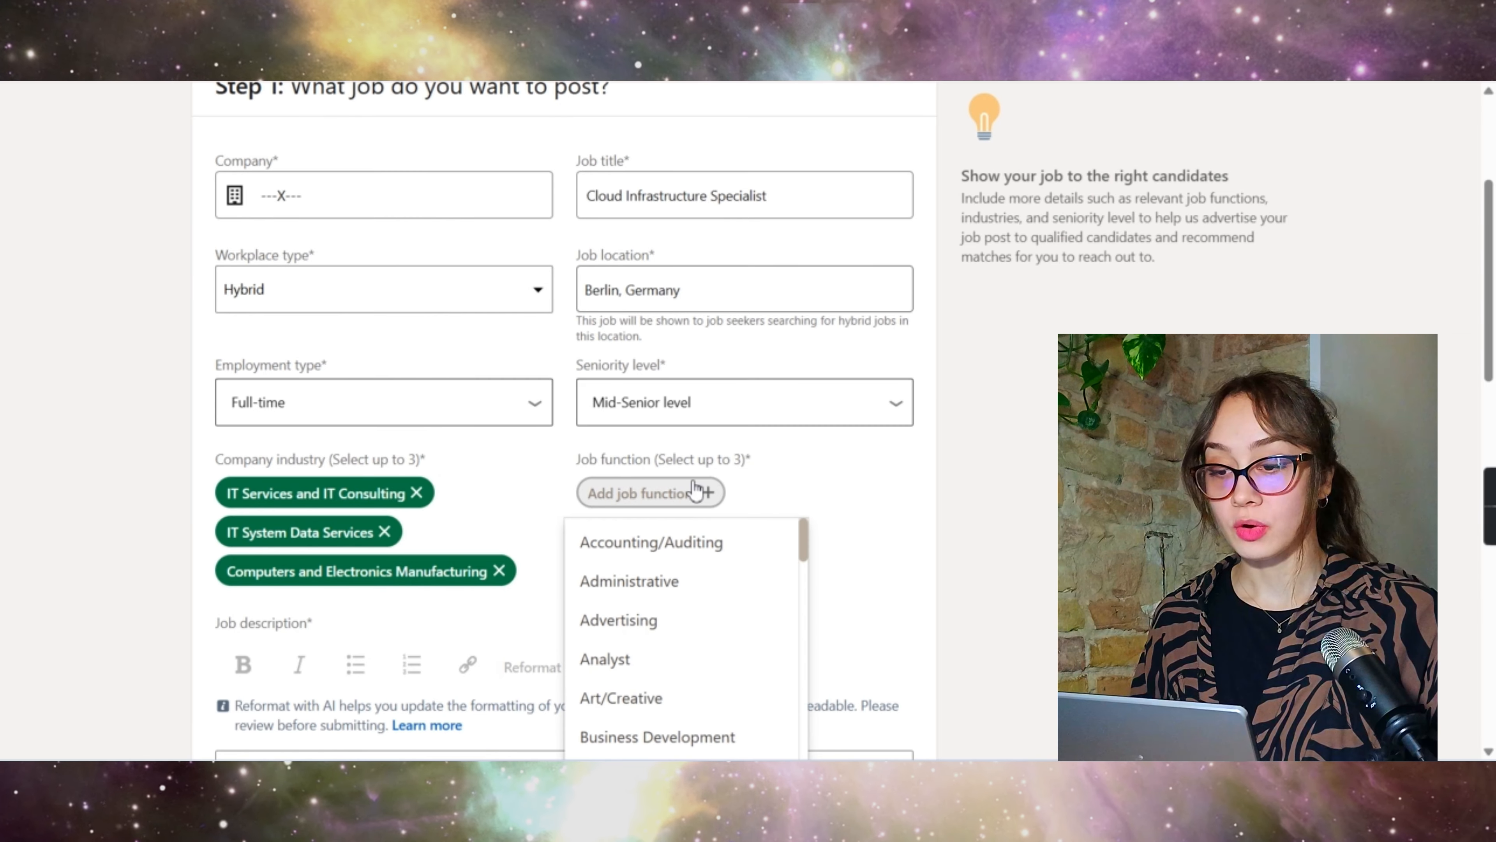
pyautogui.scroll(-5, 653, 203)
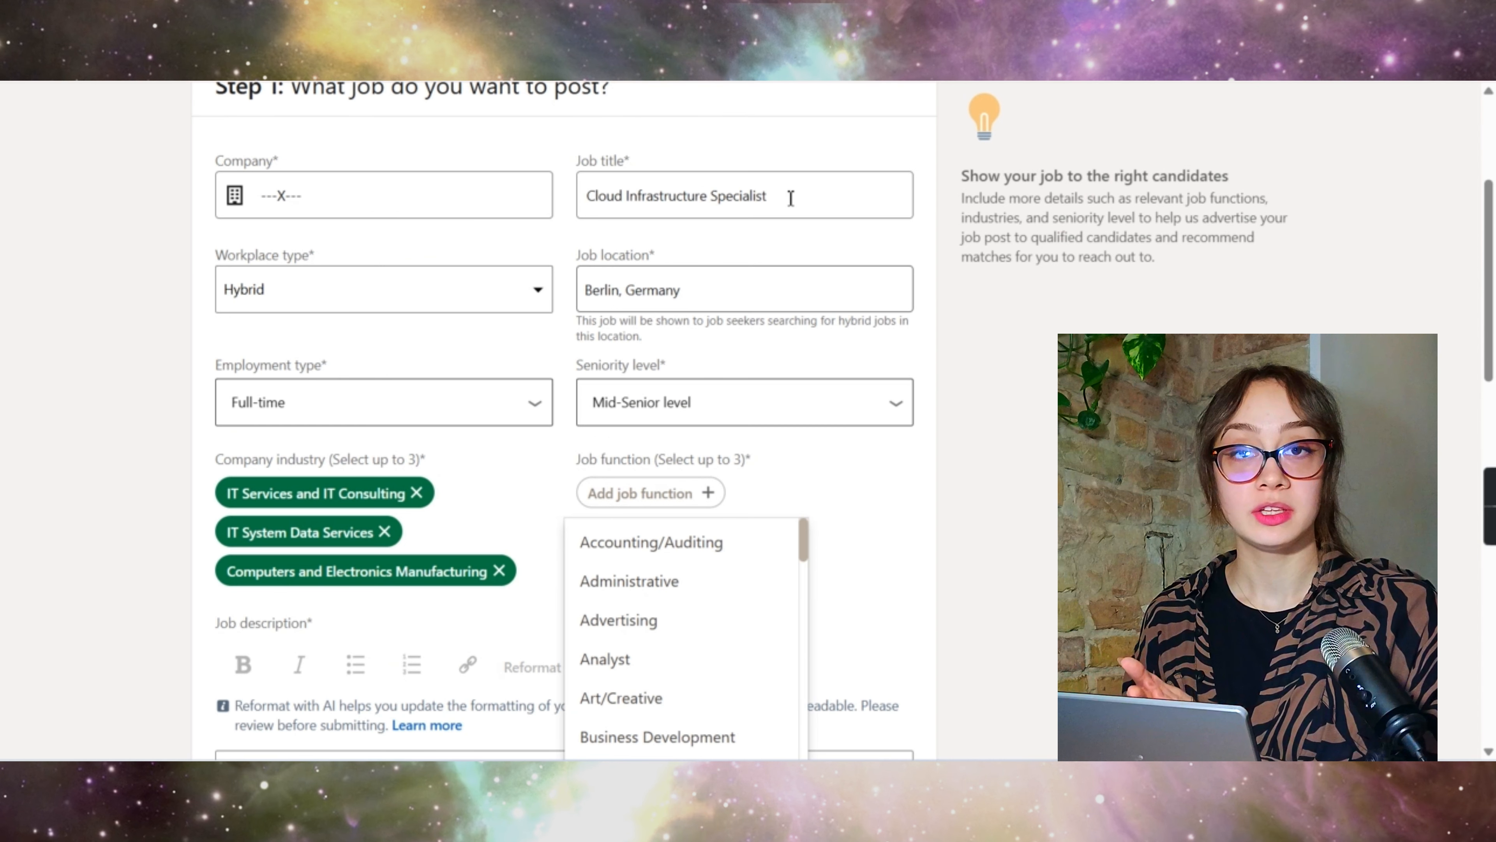
pyautogui.scroll(-5, 653, 230)
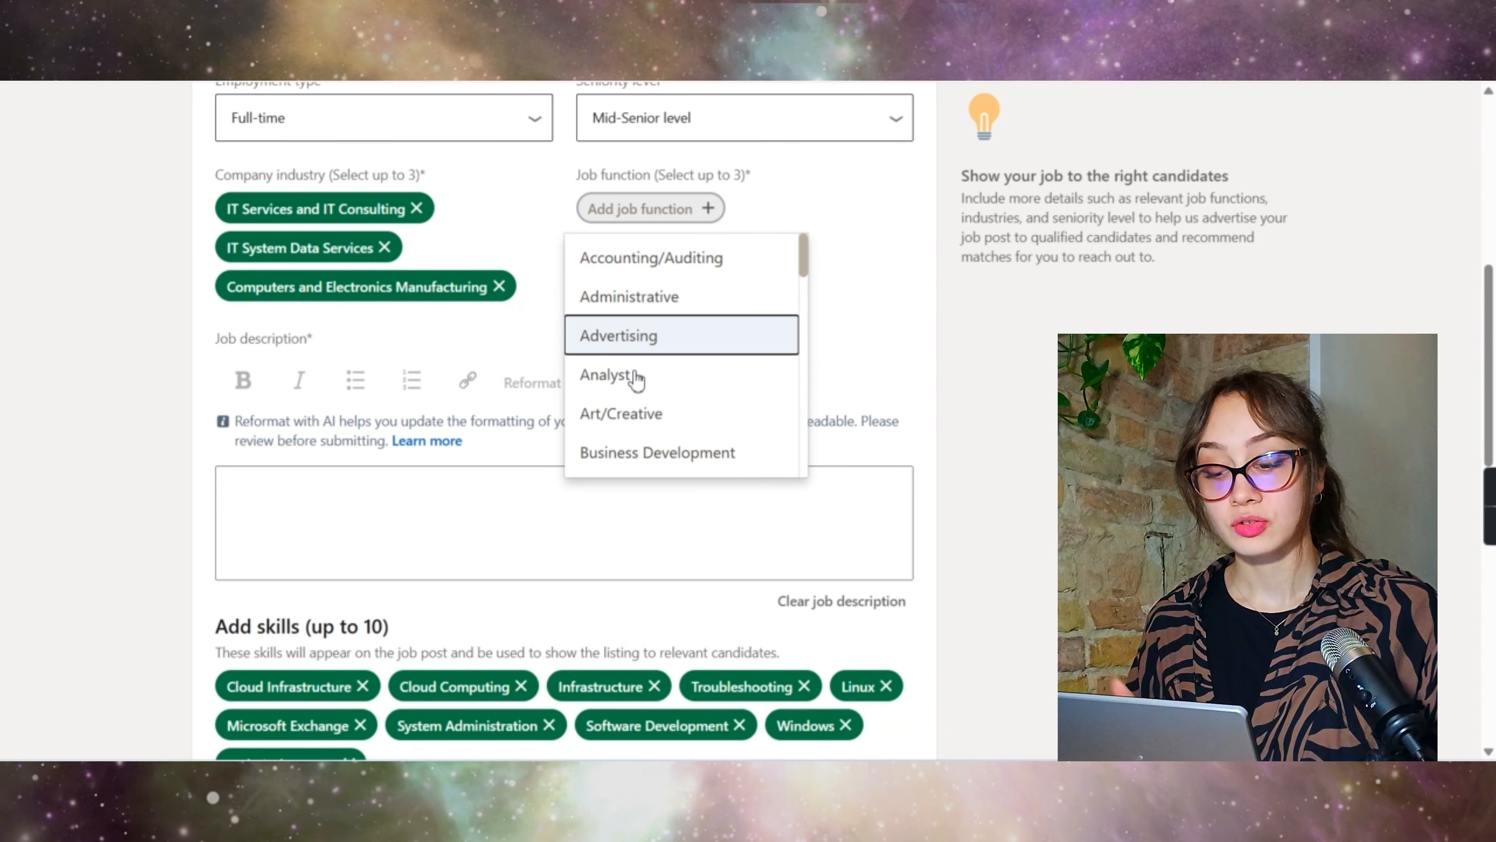
pyautogui.scroll(-3, 641, 383)
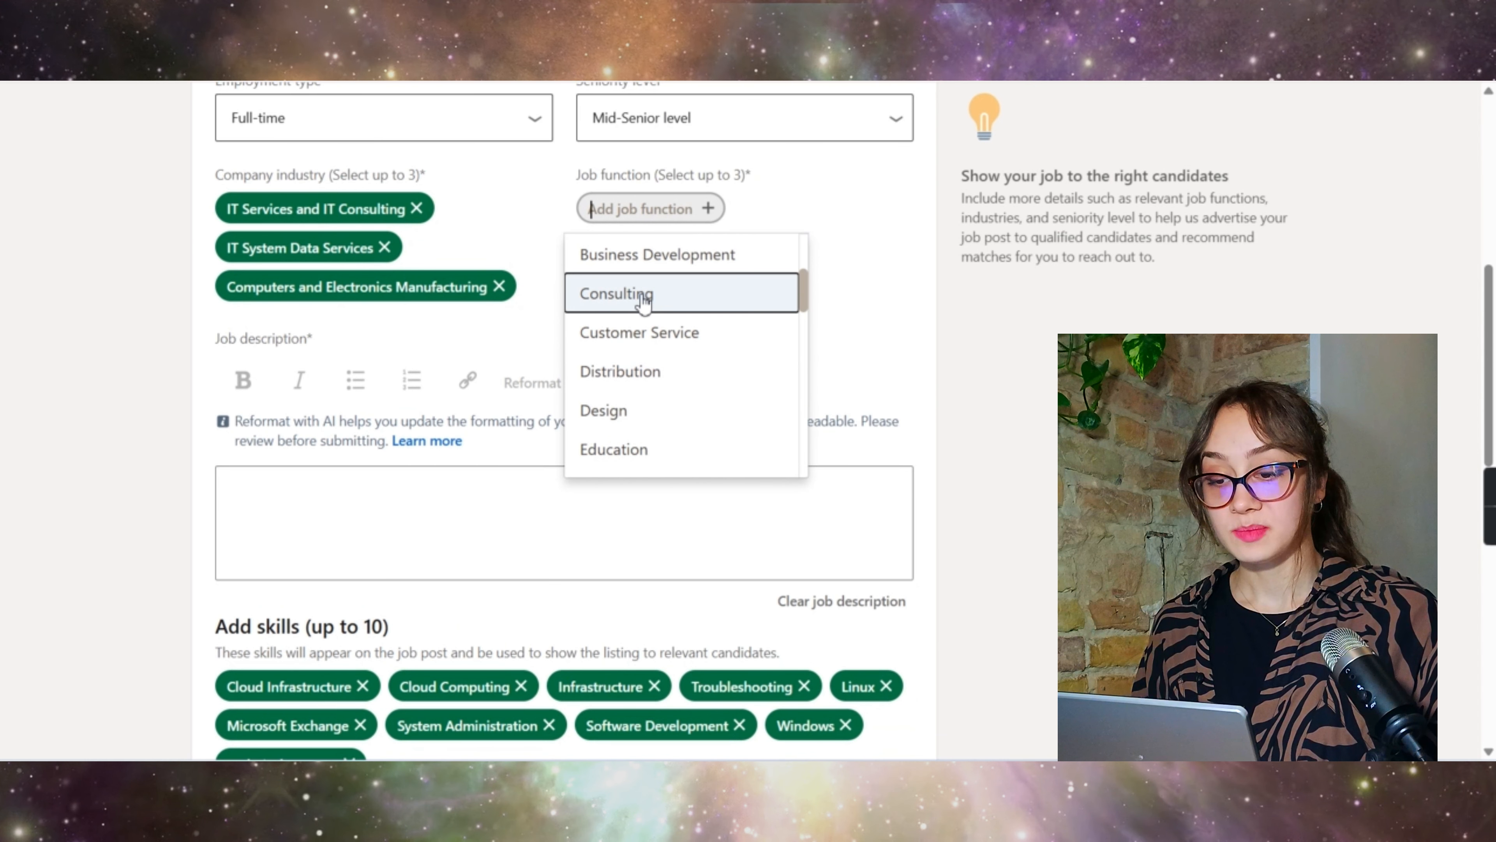
pyautogui.click(645, 297)
pyautogui.scroll(-3, 762, 399)
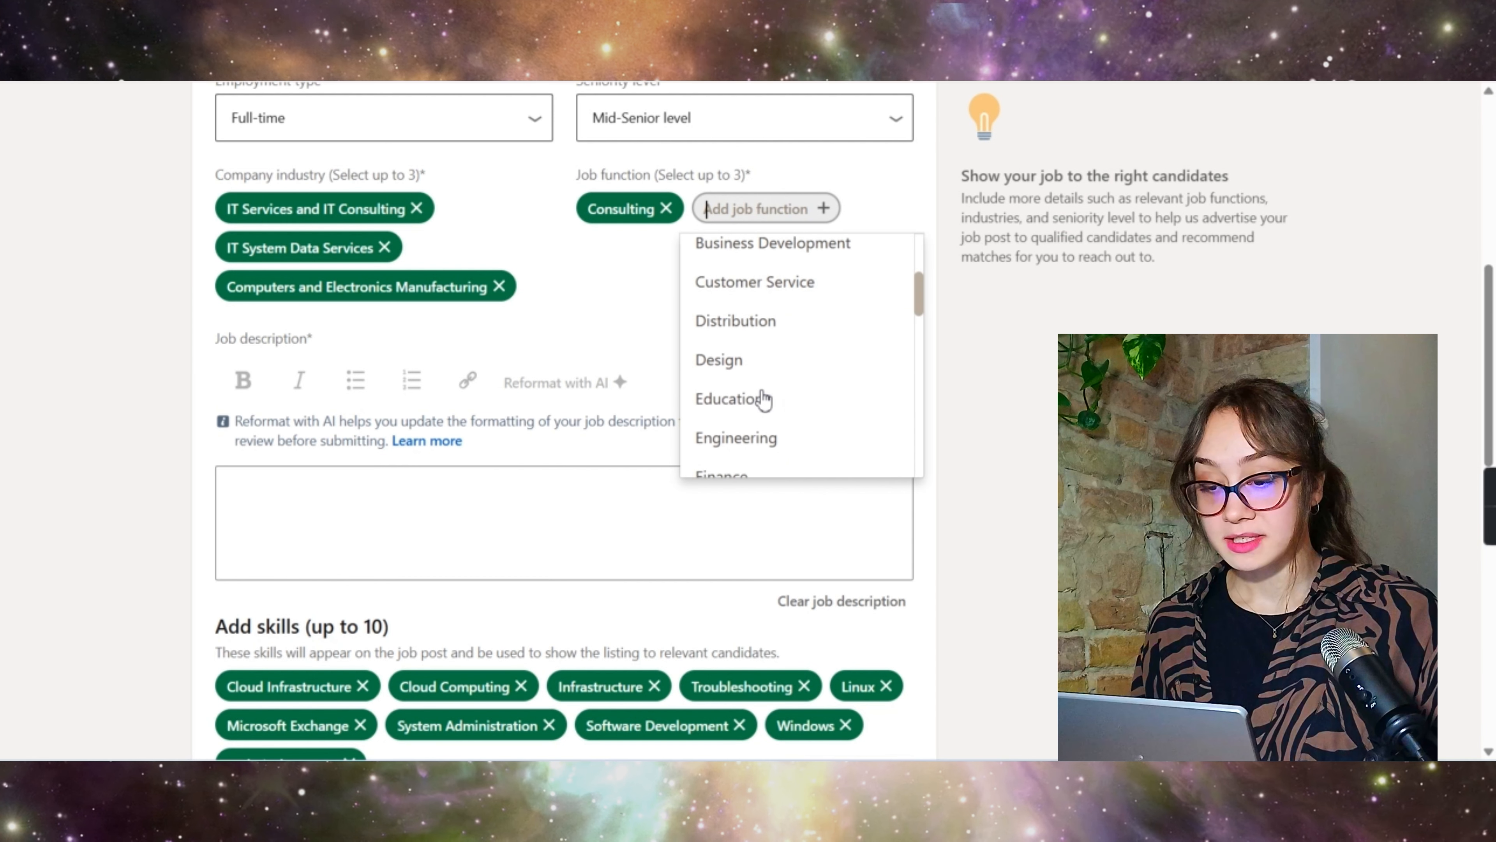
pyautogui.scroll(-2, 762, 401)
pyautogui.click(755, 325)
pyautogui.scroll(-8, 694, 448)
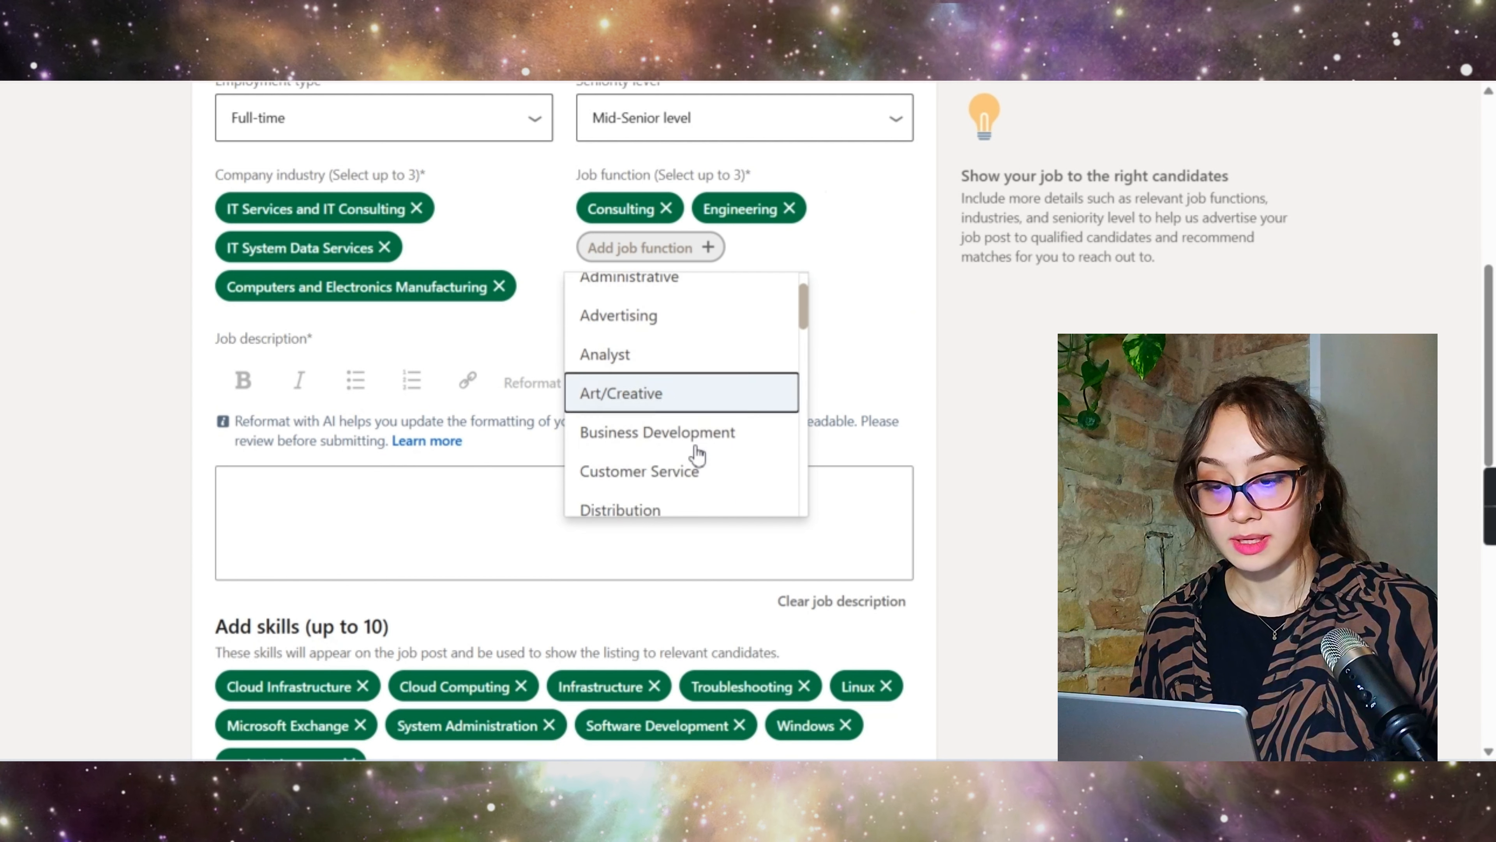
pyautogui.click(663, 313)
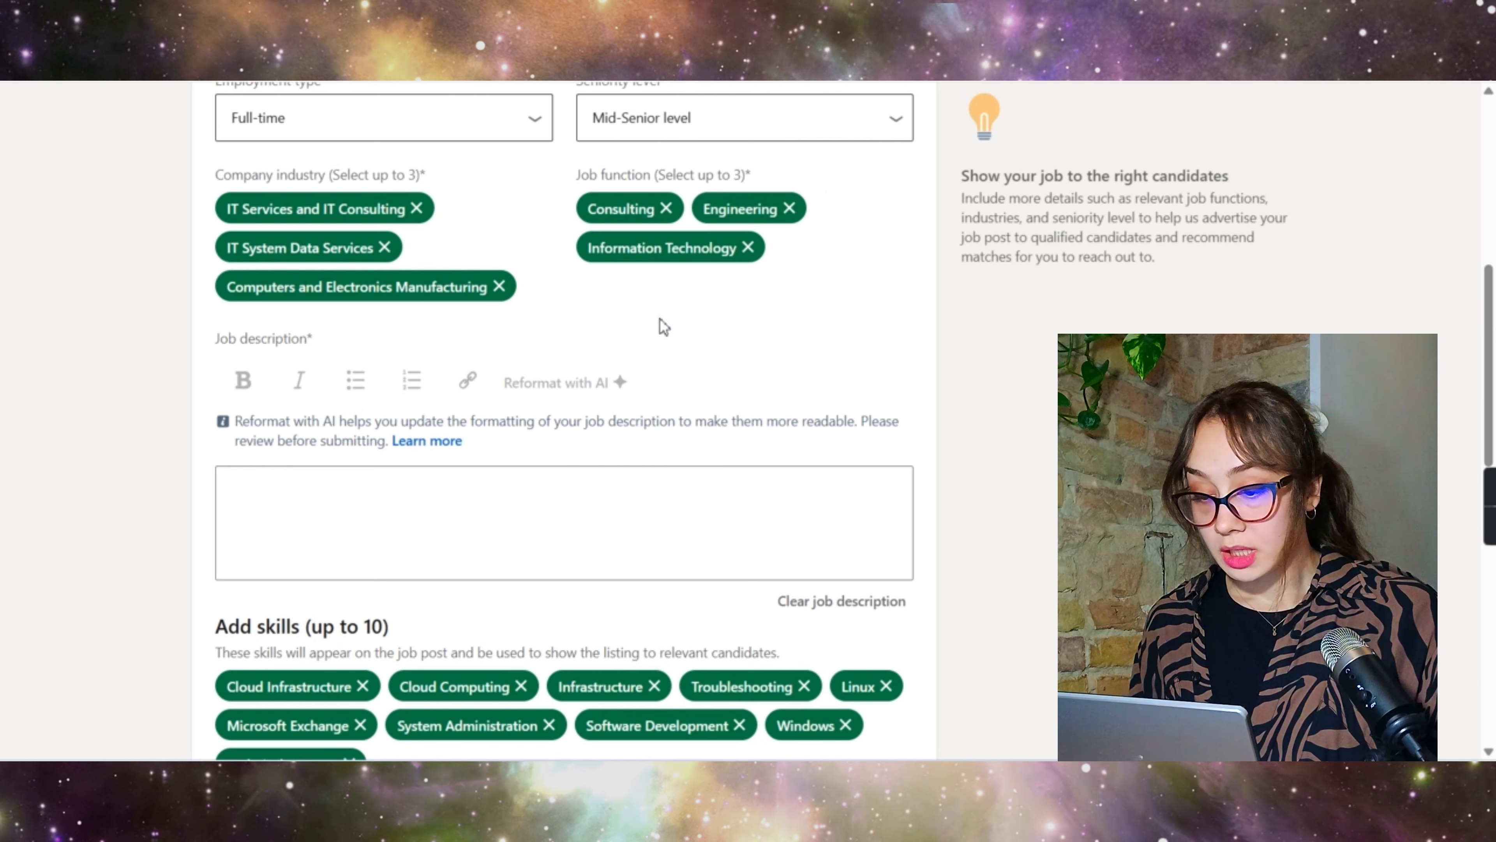
pyautogui.scroll(5, 671, 312)
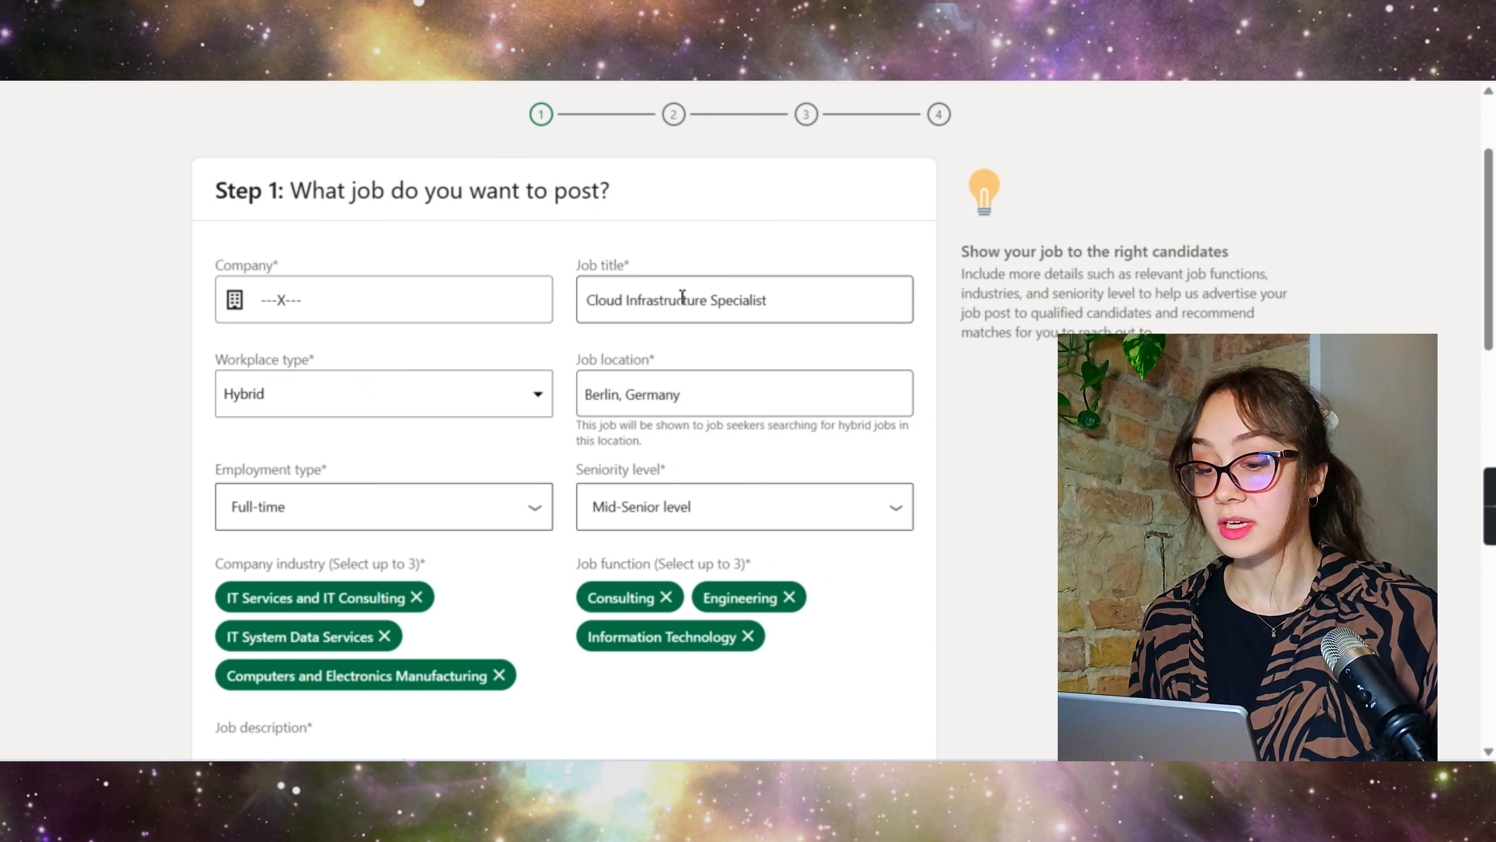
# Step: Copy the description from About Company X through Benefits & Perks for the Job description box
pyautogui.tripleClick(666, 304)
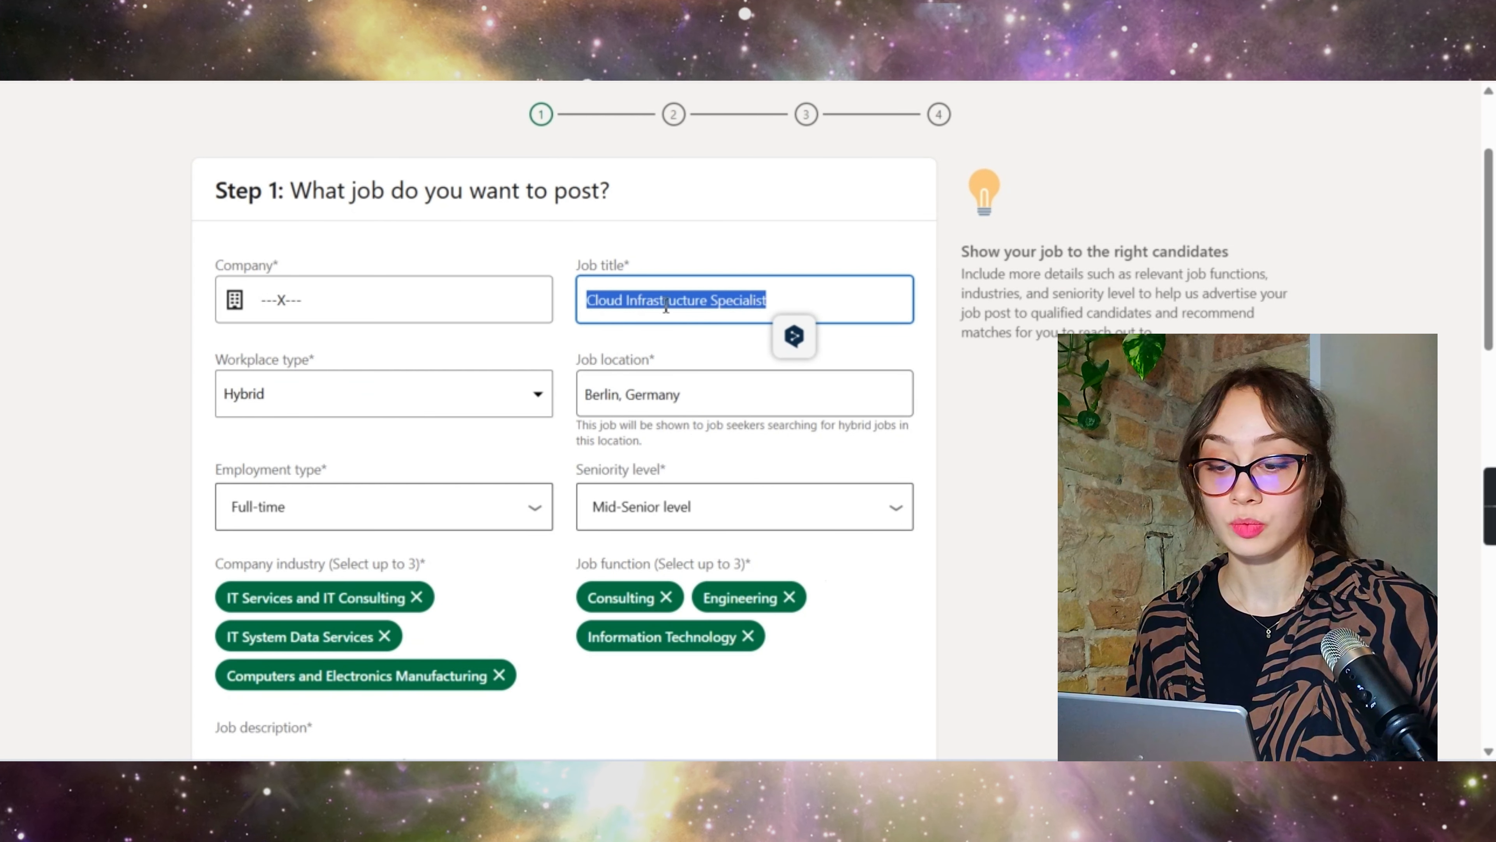
pyautogui.scroll(-8, 666, 304)
pyautogui.click(441, 420)
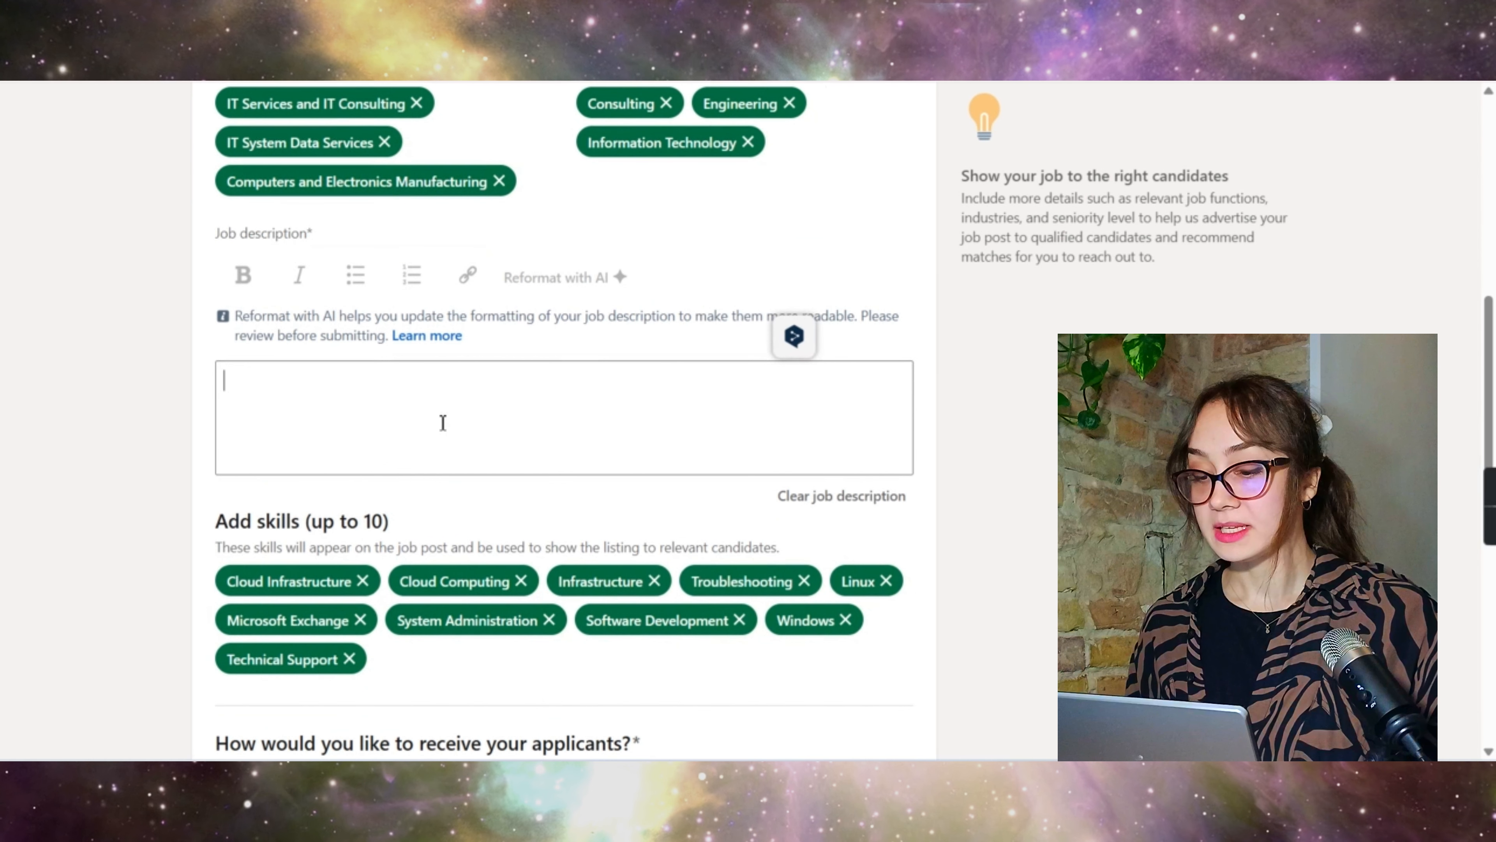
pyautogui.scroll(-1, 516, 407)
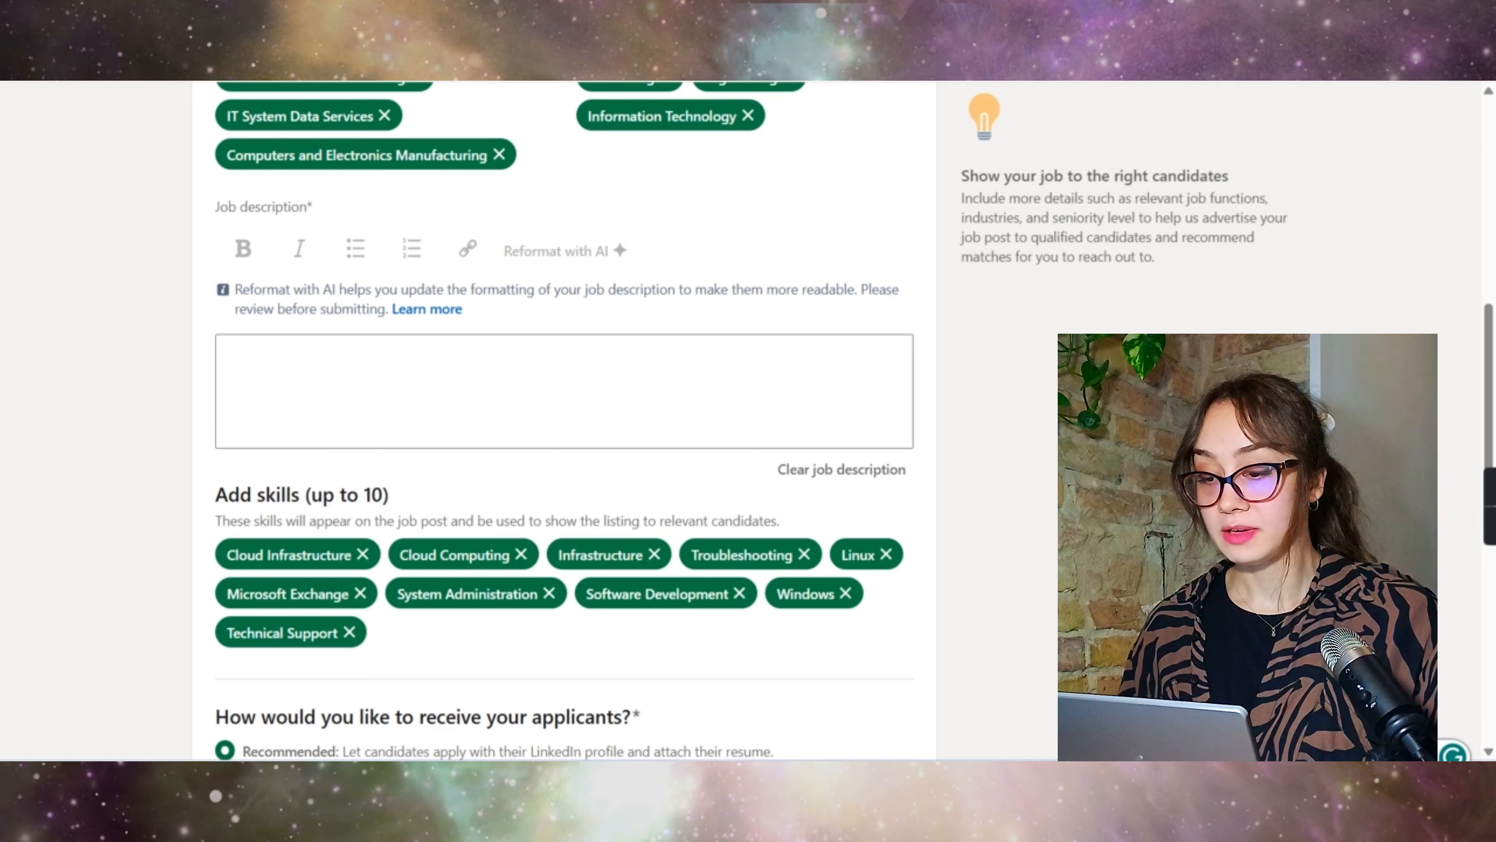
pyautogui.hotkey('ctrl', 'Tab')
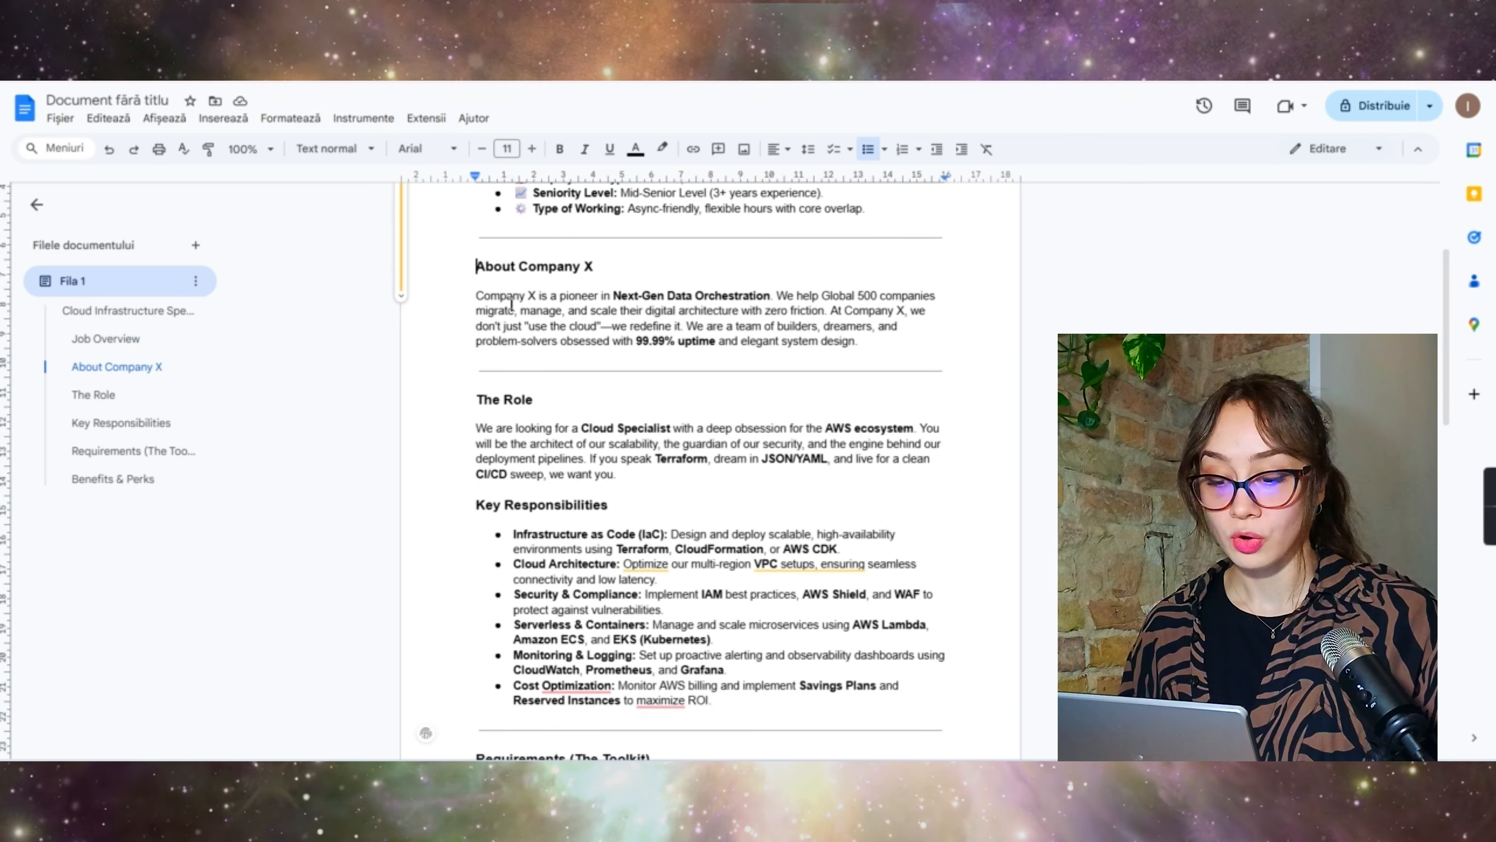
pyautogui.moveTo(511, 303); pyautogui.dragTo(748, 756)
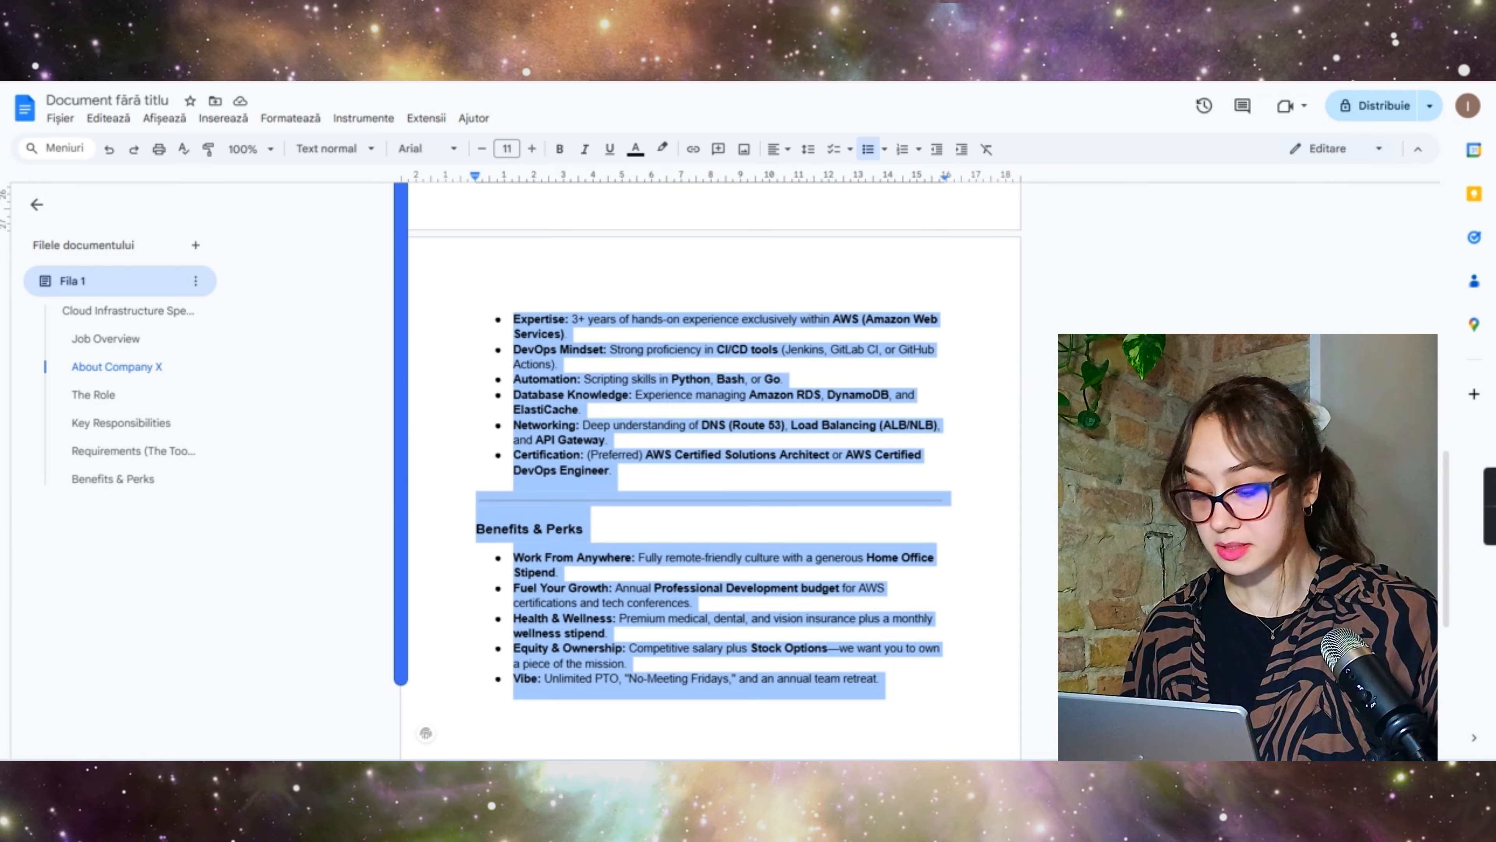
pyautogui.hotkey('ctrl', 'Tab')
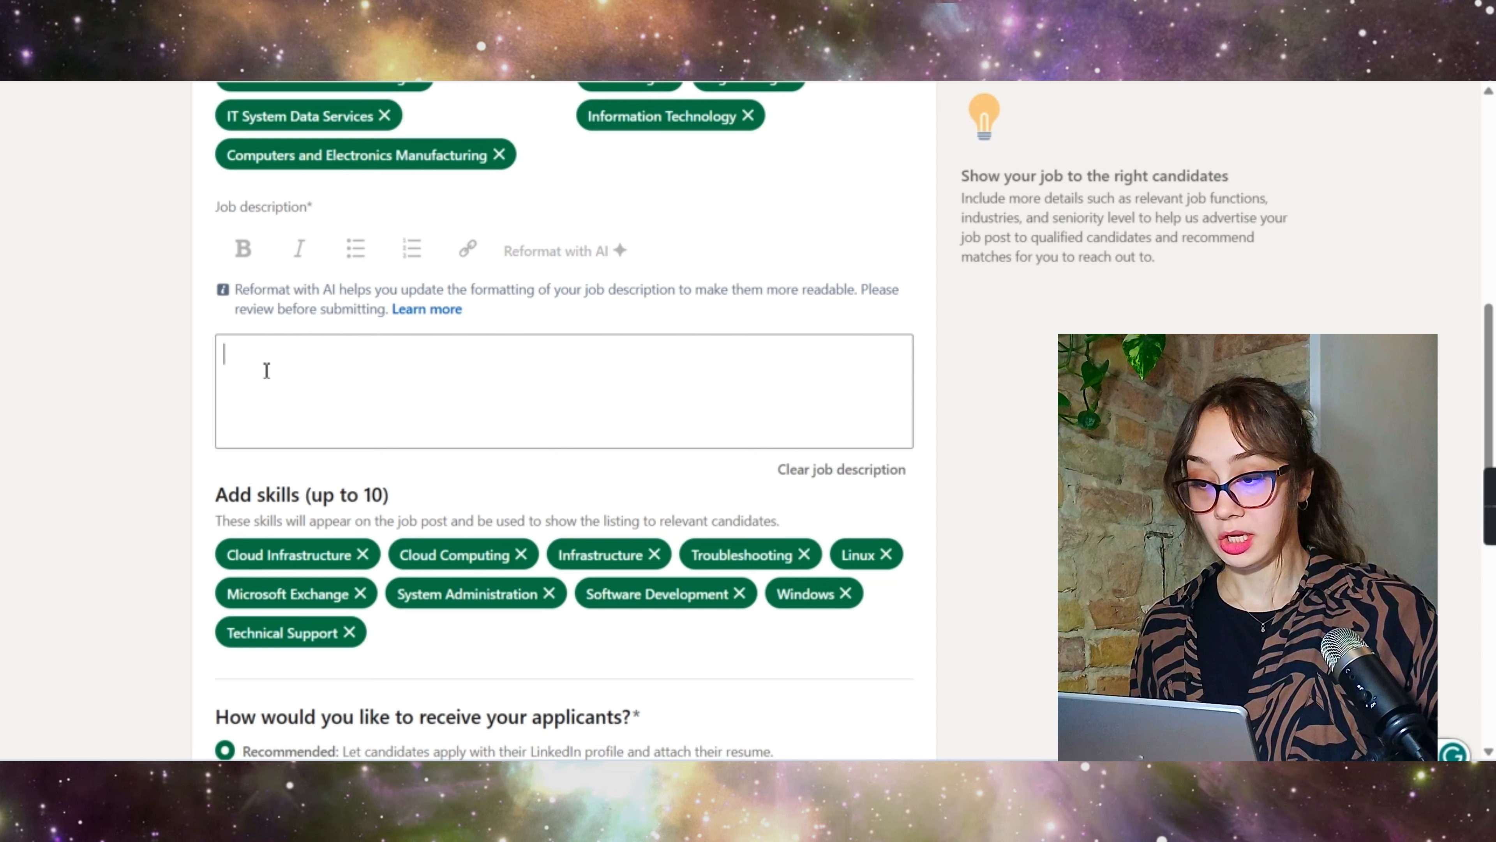
# Step: Paste the copied text into the job description and tidy the spacing around About Company X
pyautogui.hotkey('ctrl', 'v')
pyautogui.scroll(8, 395, 424)
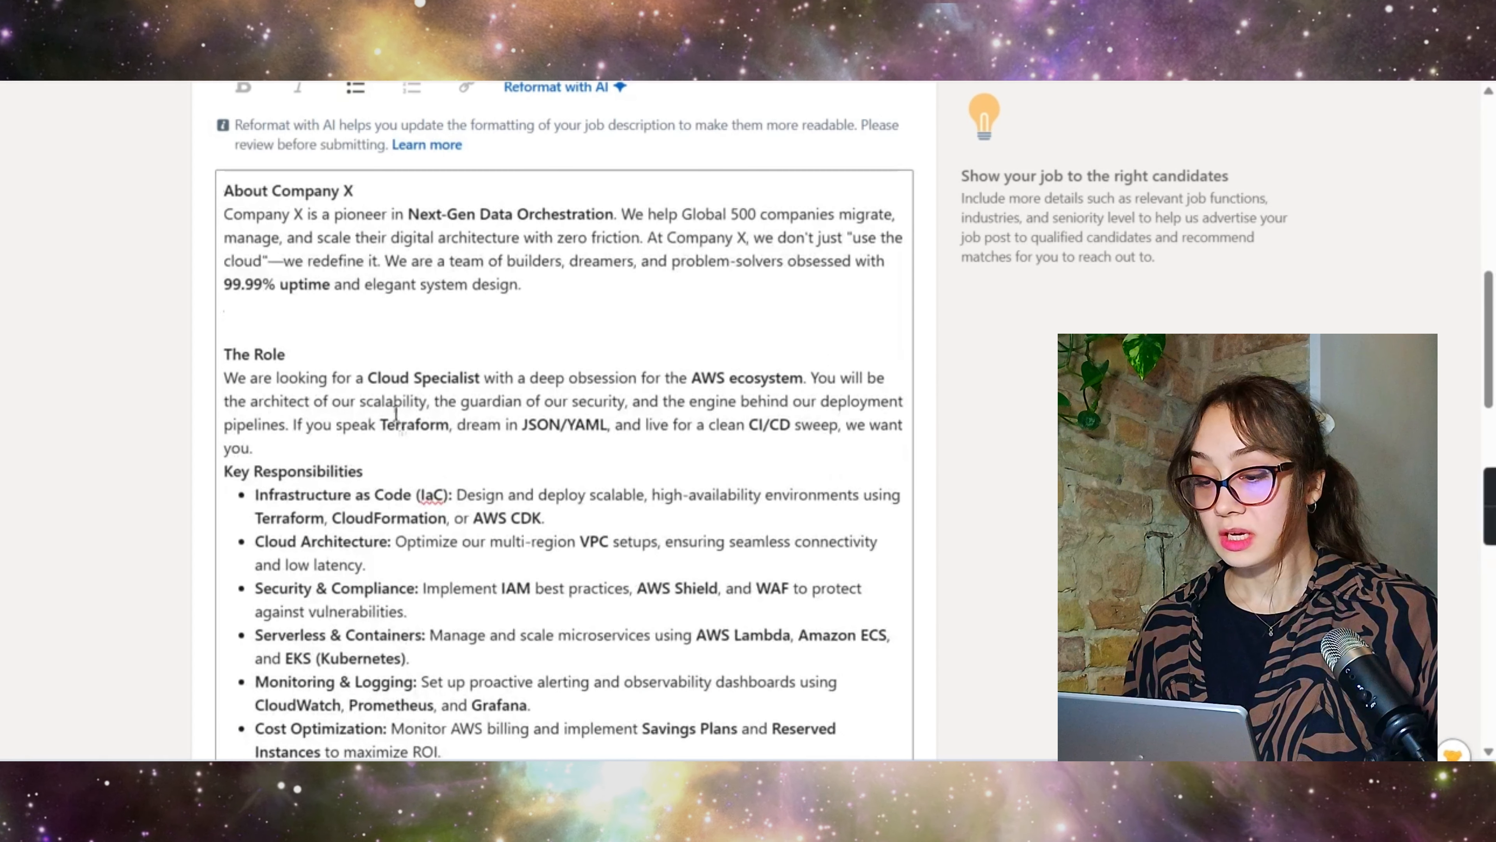
pyautogui.scroll(2, 395, 414)
pyautogui.click(361, 265)
pyautogui.press('Return')
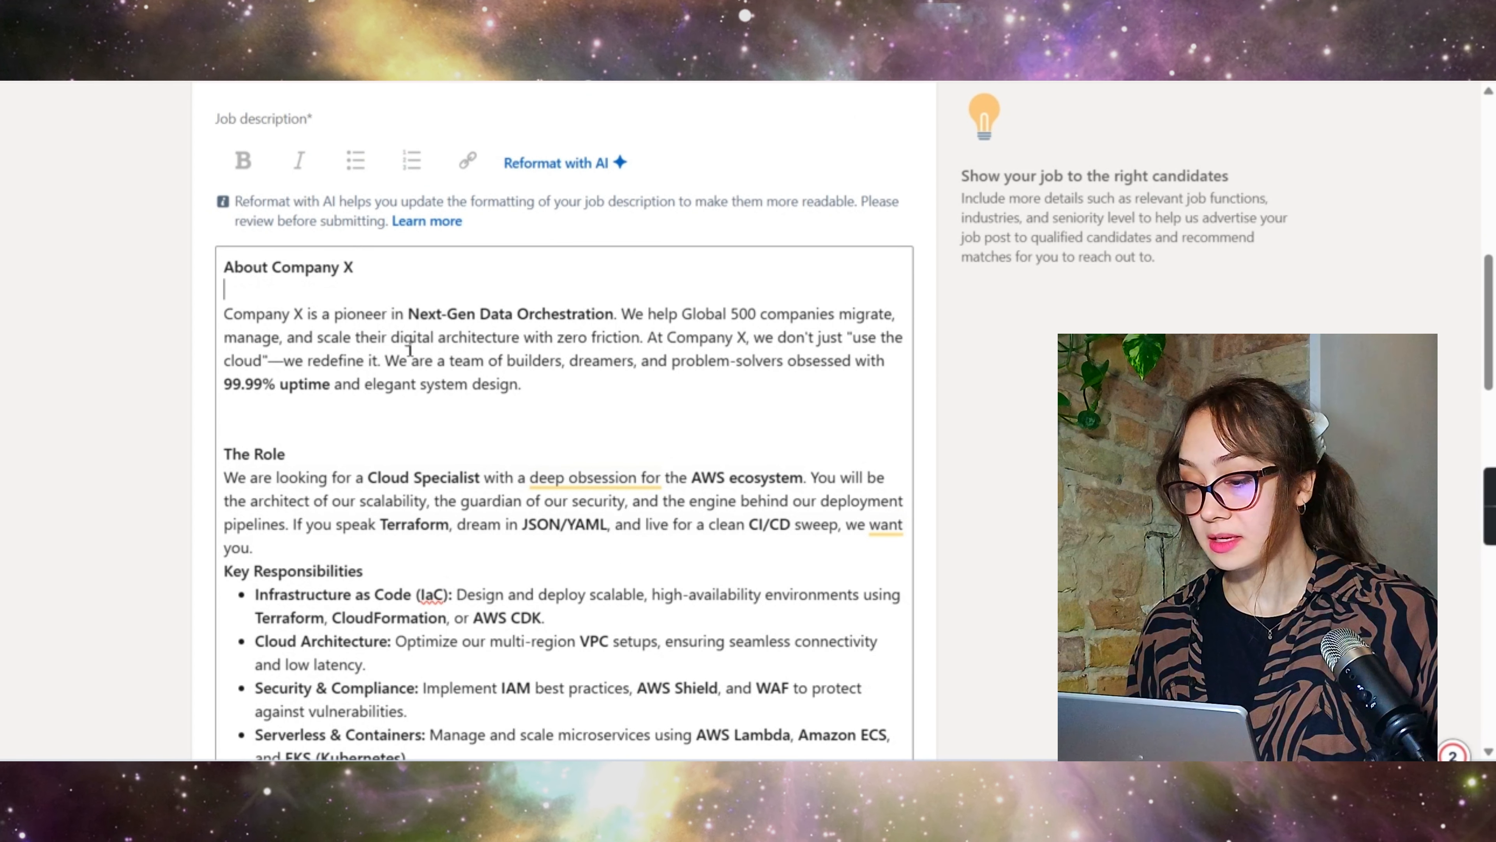
pyautogui.scroll(-1, 410, 350)
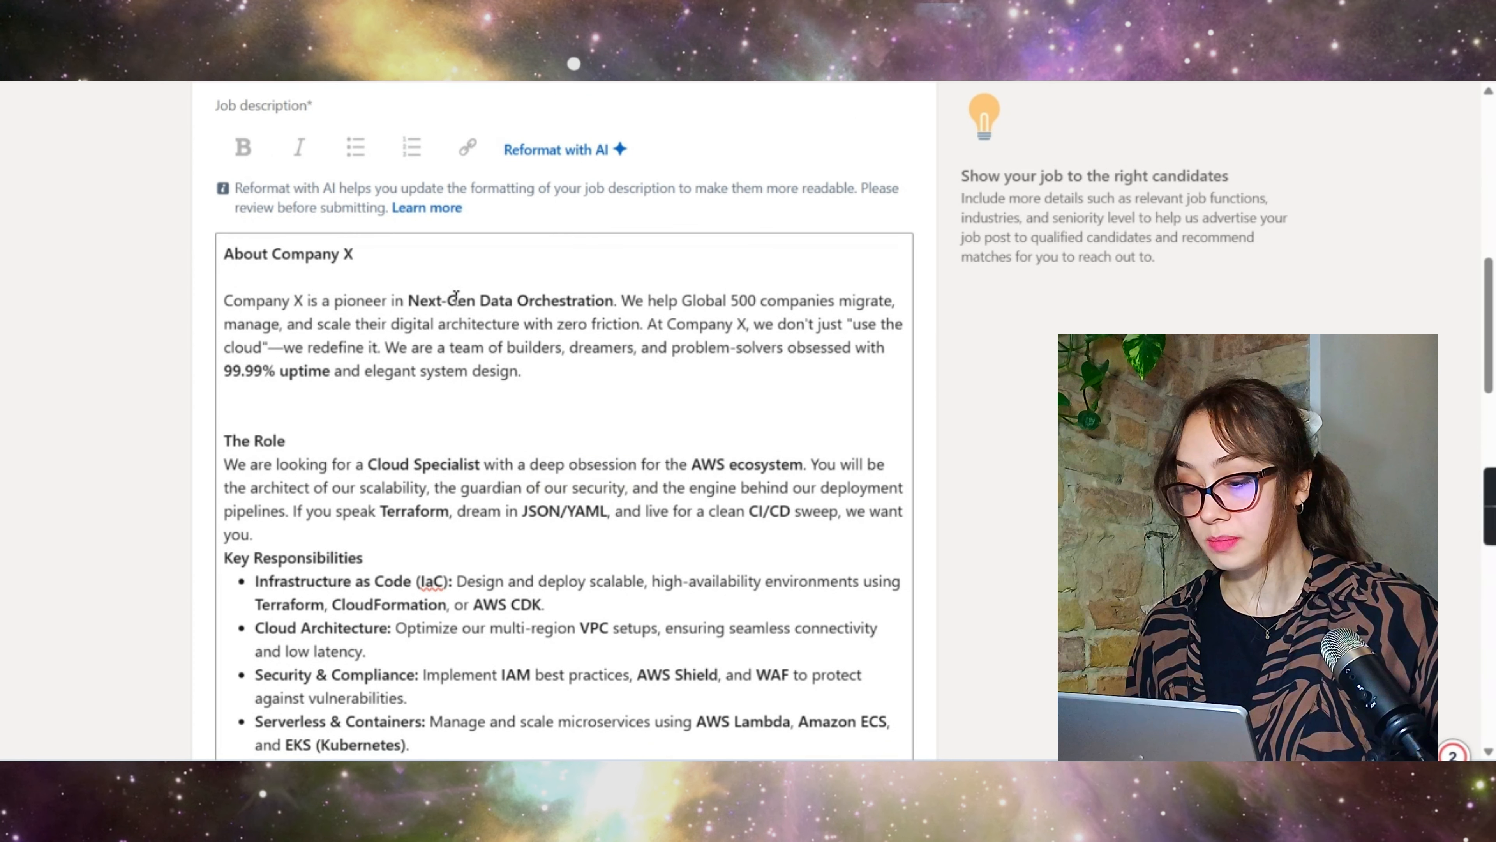
pyautogui.click(355, 253)
pyautogui.press('BackSpace')
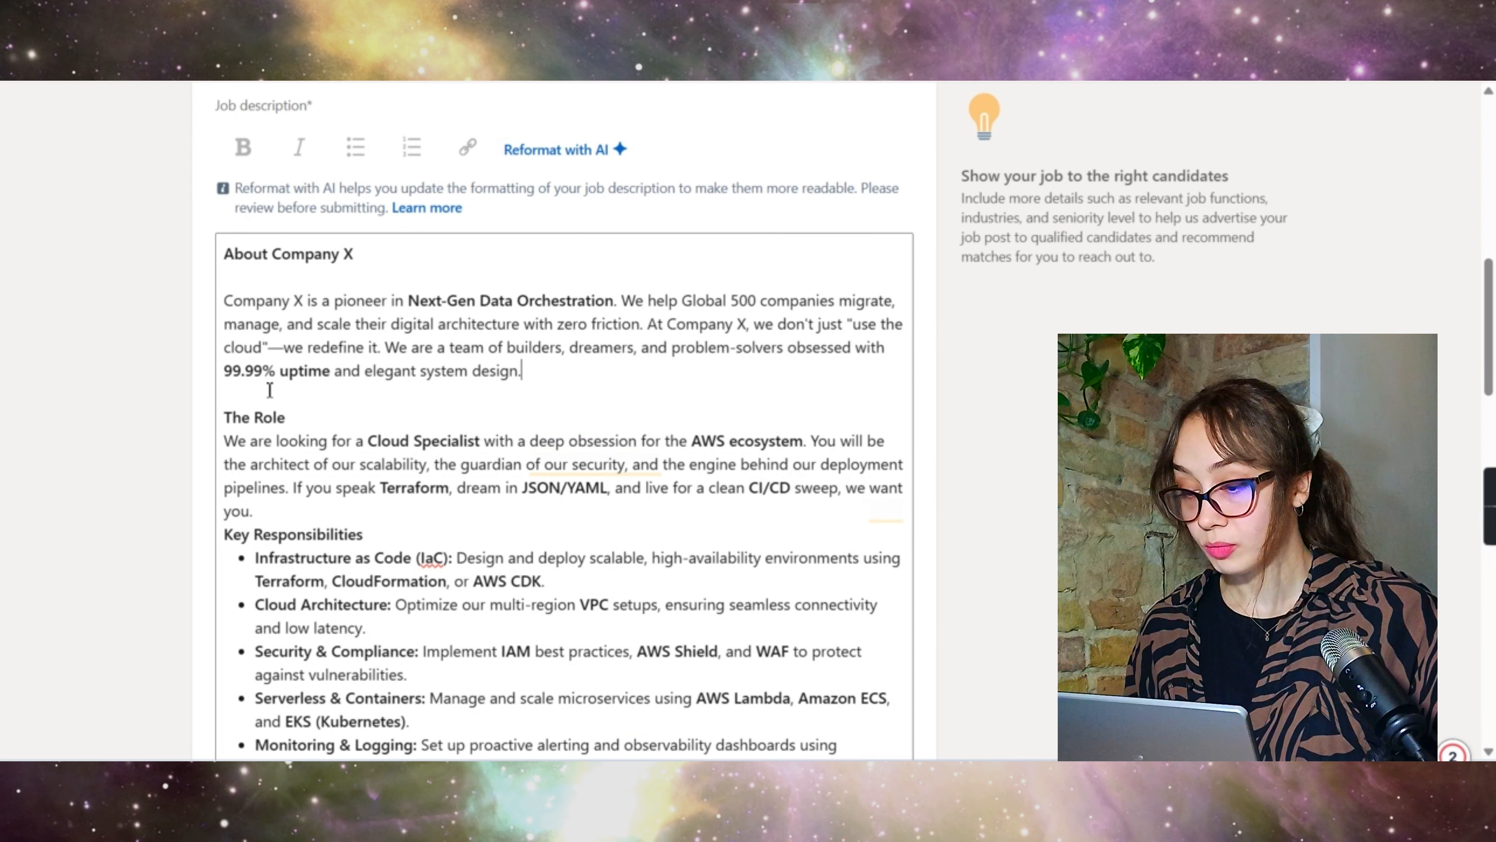
# Step: Add colons and blank lines after The Role and Key Responsibilities headings
pyautogui.tripleClick(553, 300)
pyautogui.click(531, 306)
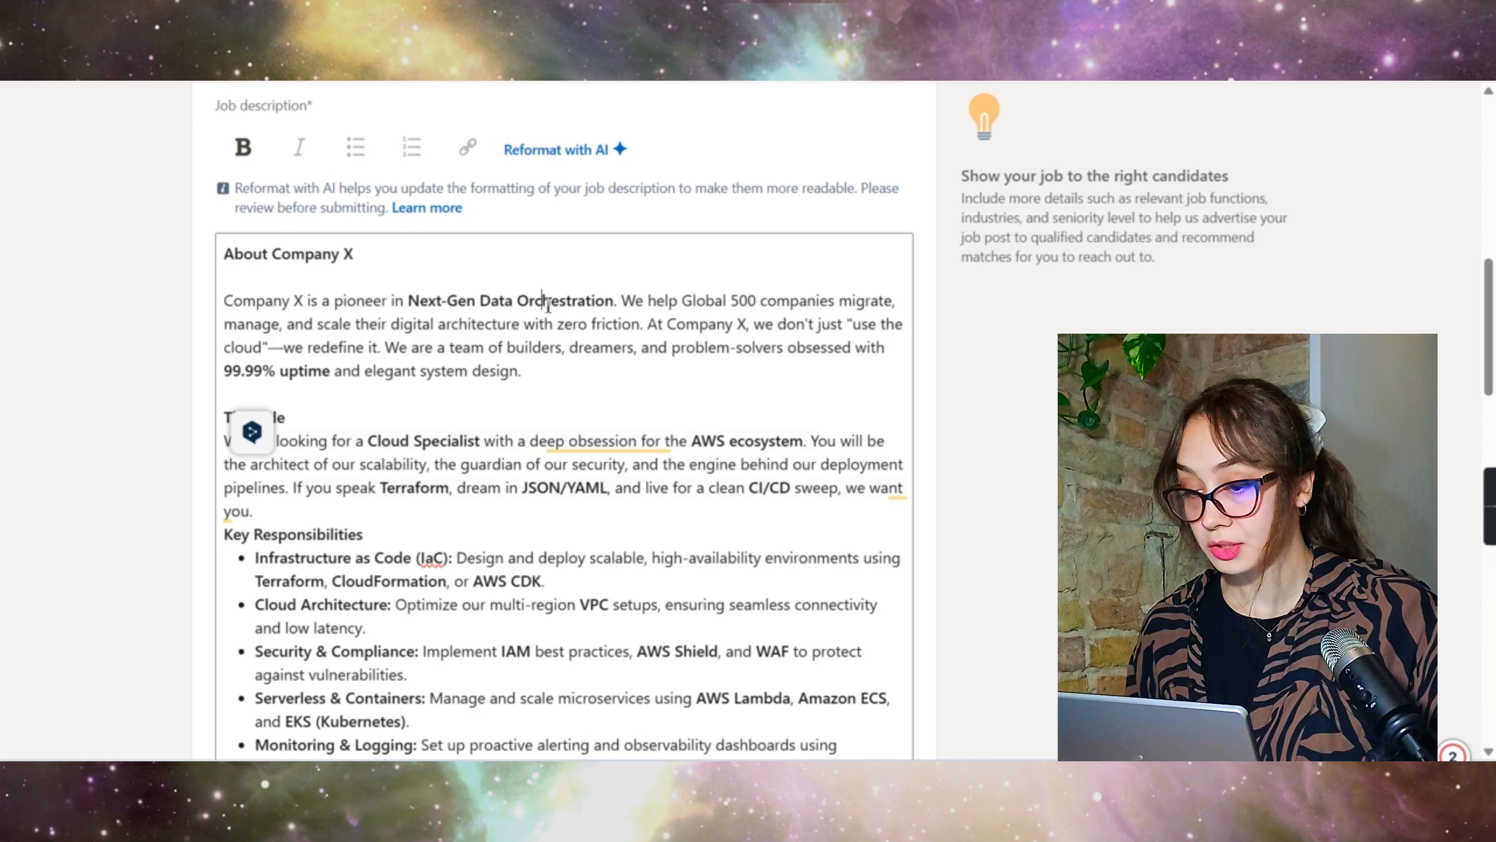
pyautogui.moveTo(411, 303); pyautogui.dragTo(616, 305)
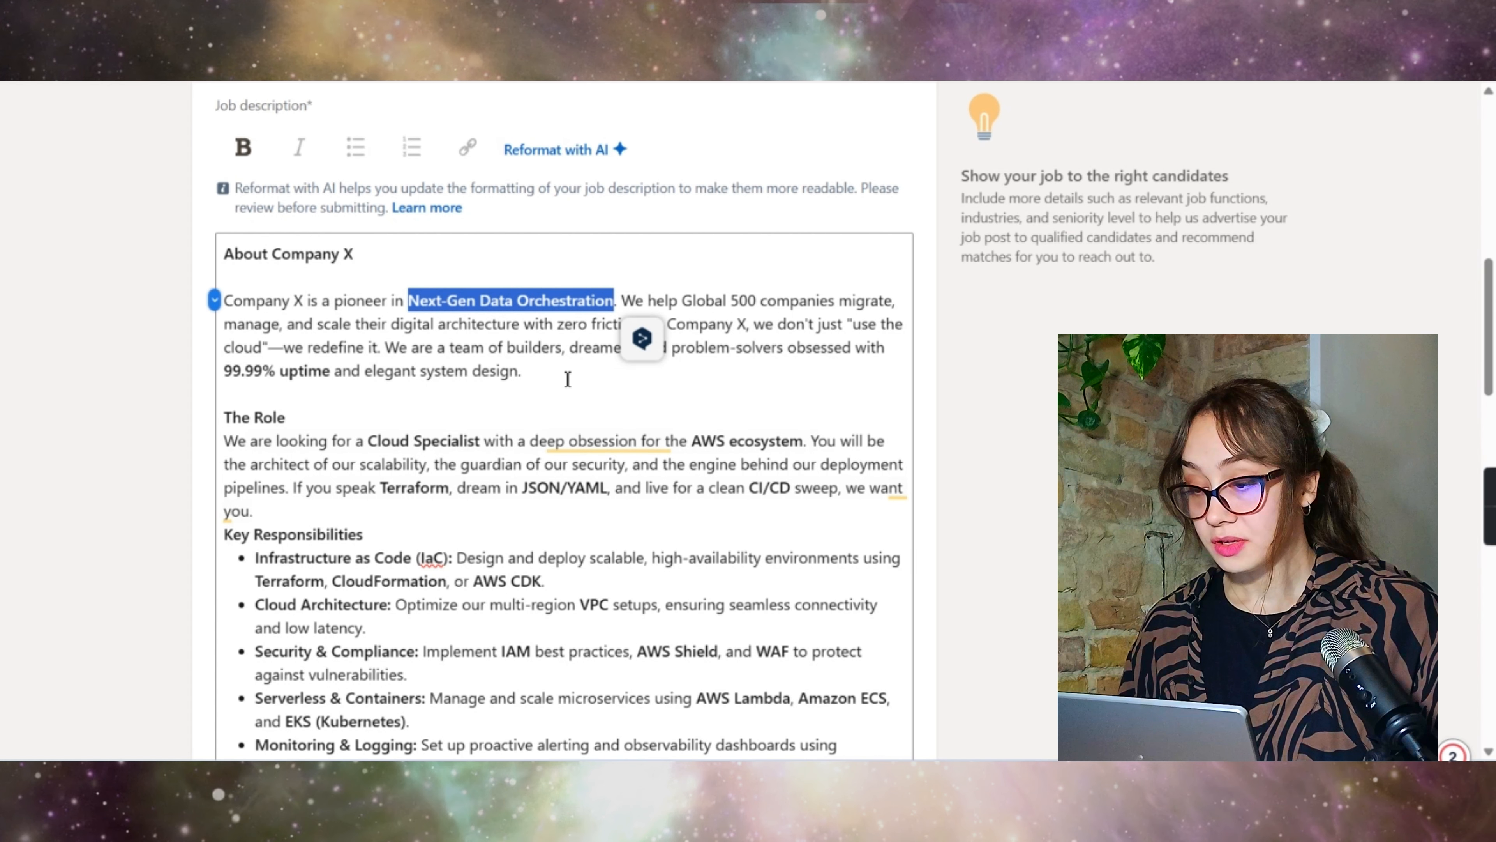
pyautogui.click(319, 423)
pyautogui.write(':')
pyautogui.press('Return')
pyautogui.scroll(-3, 319, 423)
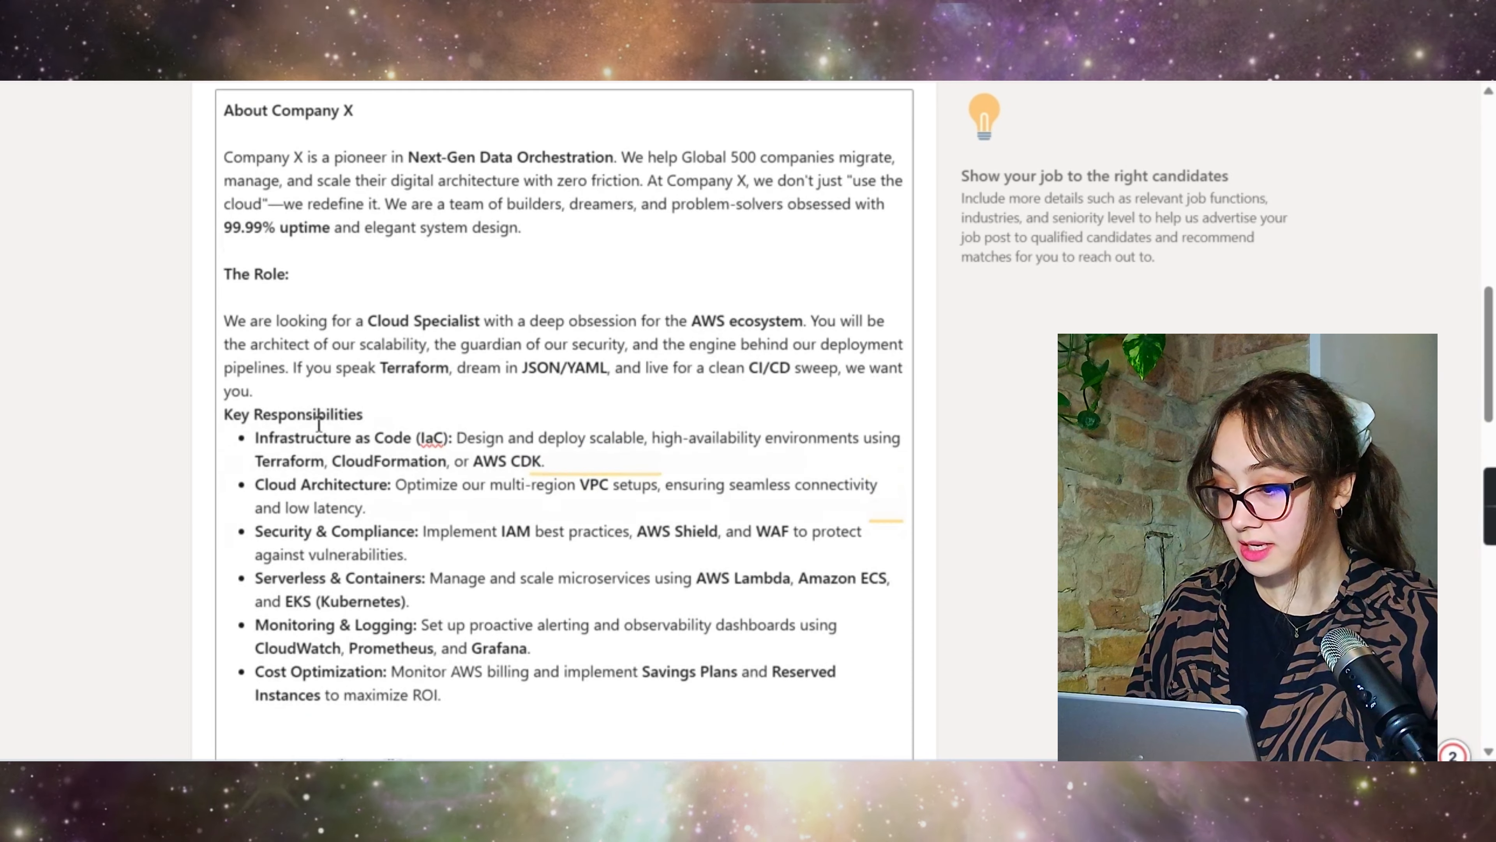
pyautogui.click(279, 391)
pyautogui.press('Return')
pyautogui.scroll(-1, 280, 392)
pyautogui.click(388, 349)
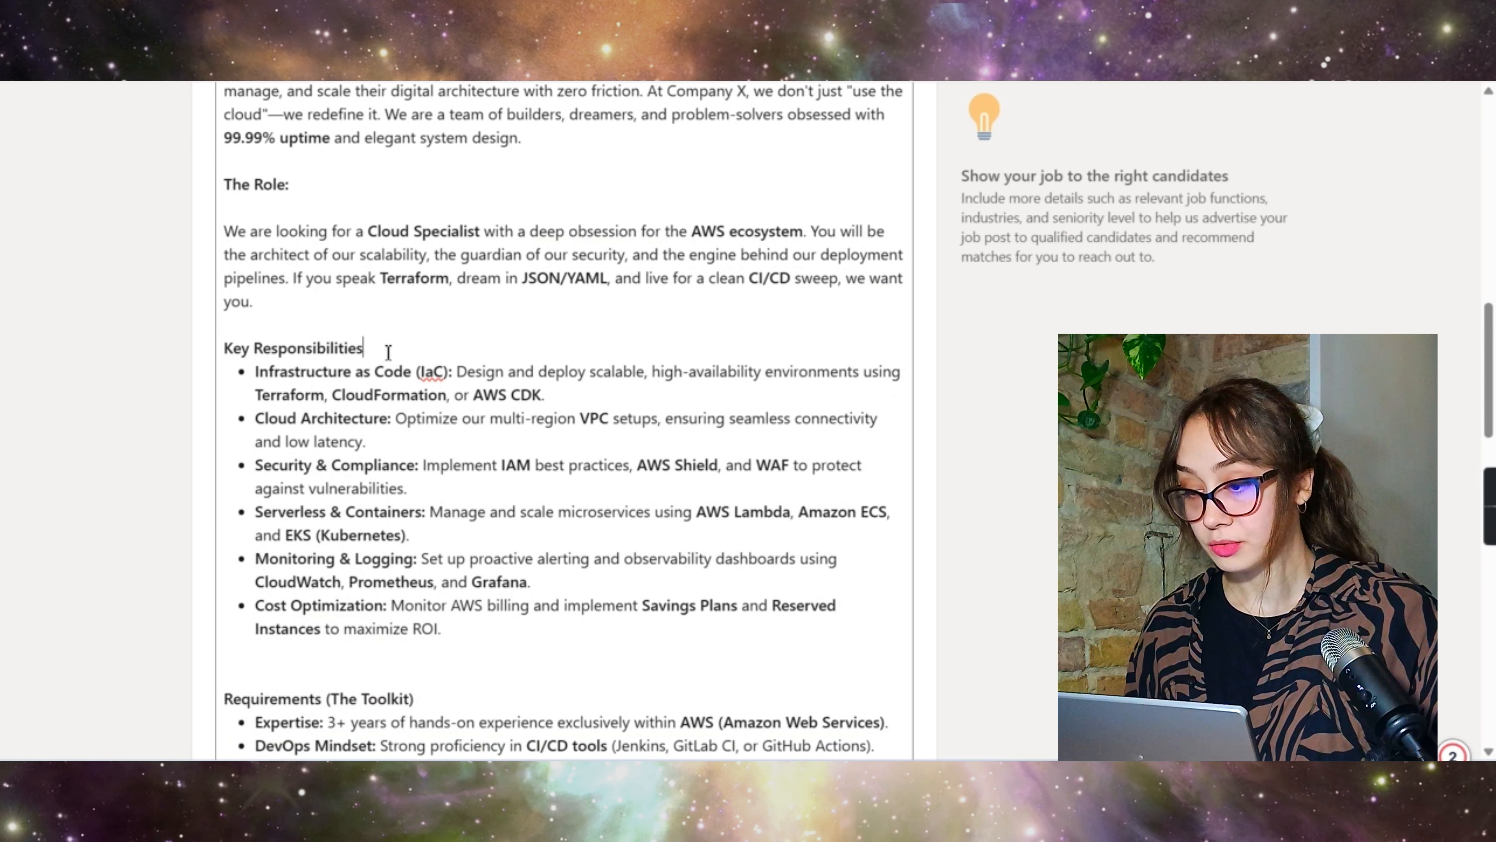
pyautogui.write(':')
pyautogui.press('Return')
pyautogui.scroll(-2, 466, 503)
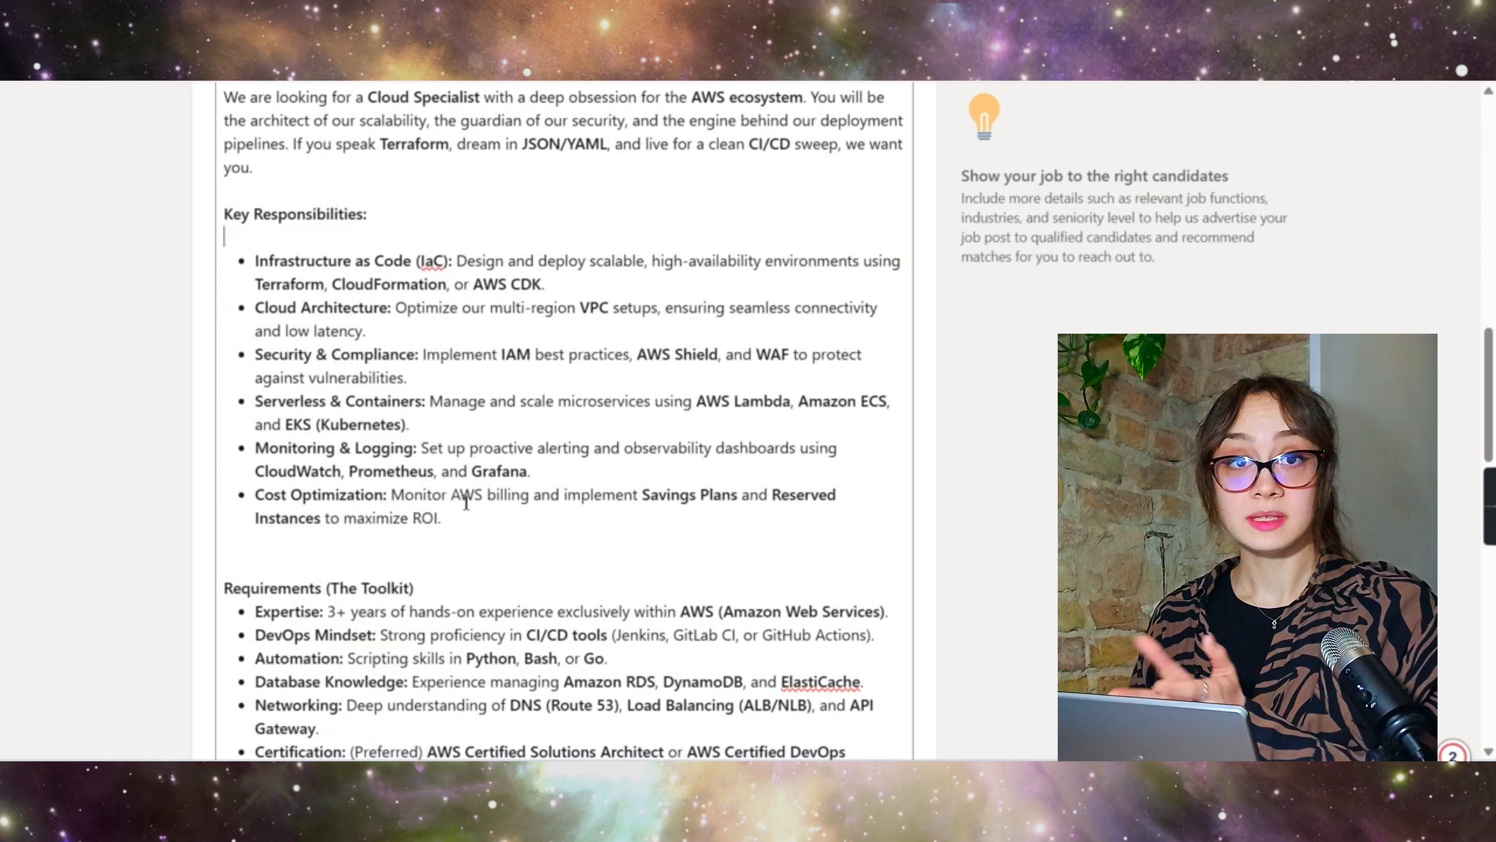
# Step: Remove bold from the Key Responsibilities and Requirements bullet lists
pyautogui.moveTo(466, 512); pyautogui.dragTo(257, 264)
pyautogui.hotkey('ctrl', 'b')
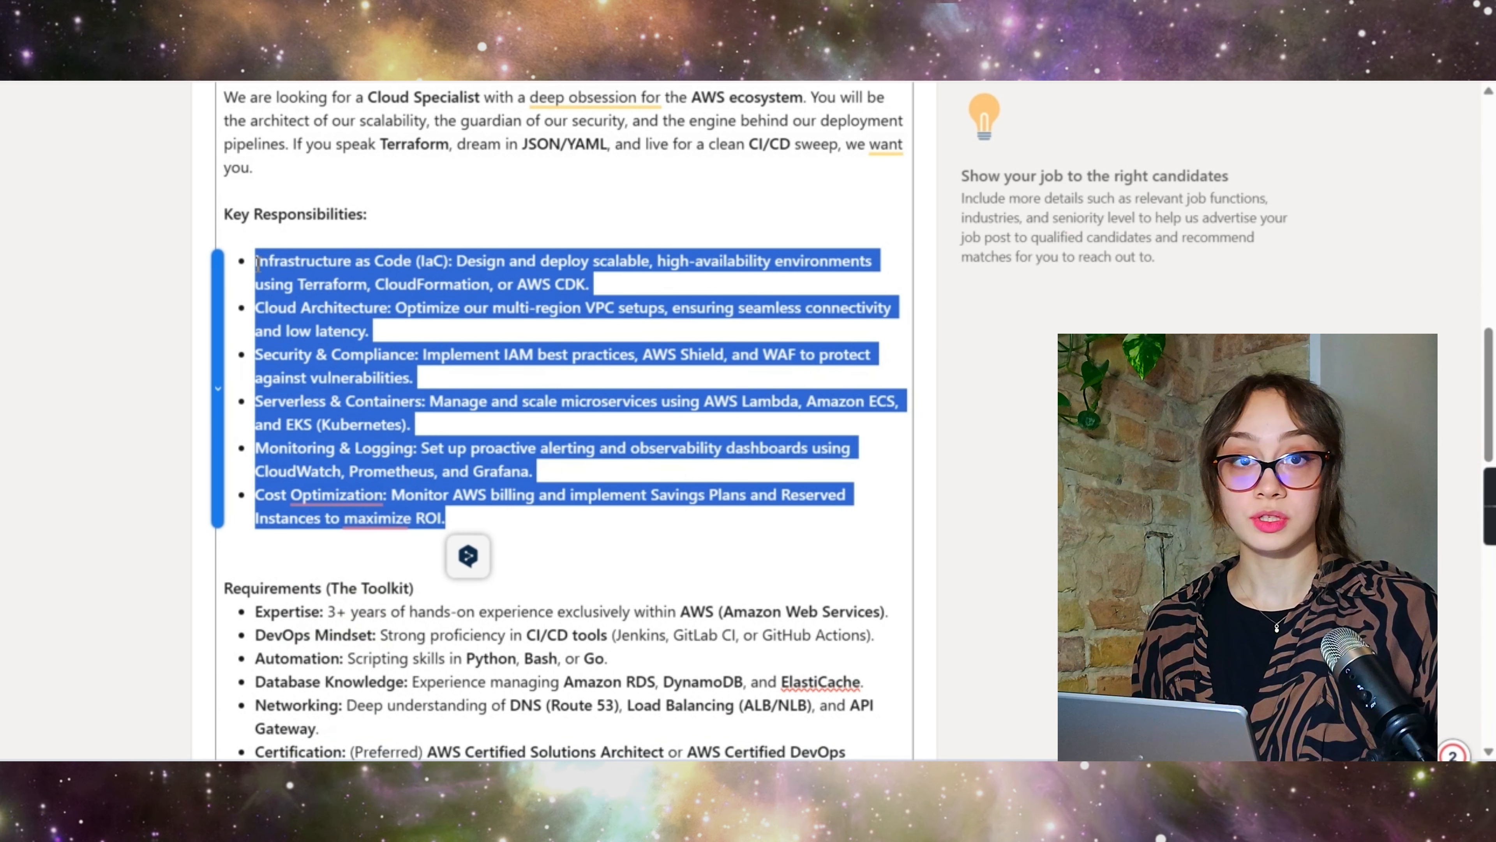
pyautogui.hotkey('ctrl', 'b')
pyautogui.click(424, 328)
pyautogui.scroll(-3, 424, 329)
pyautogui.click(313, 321)
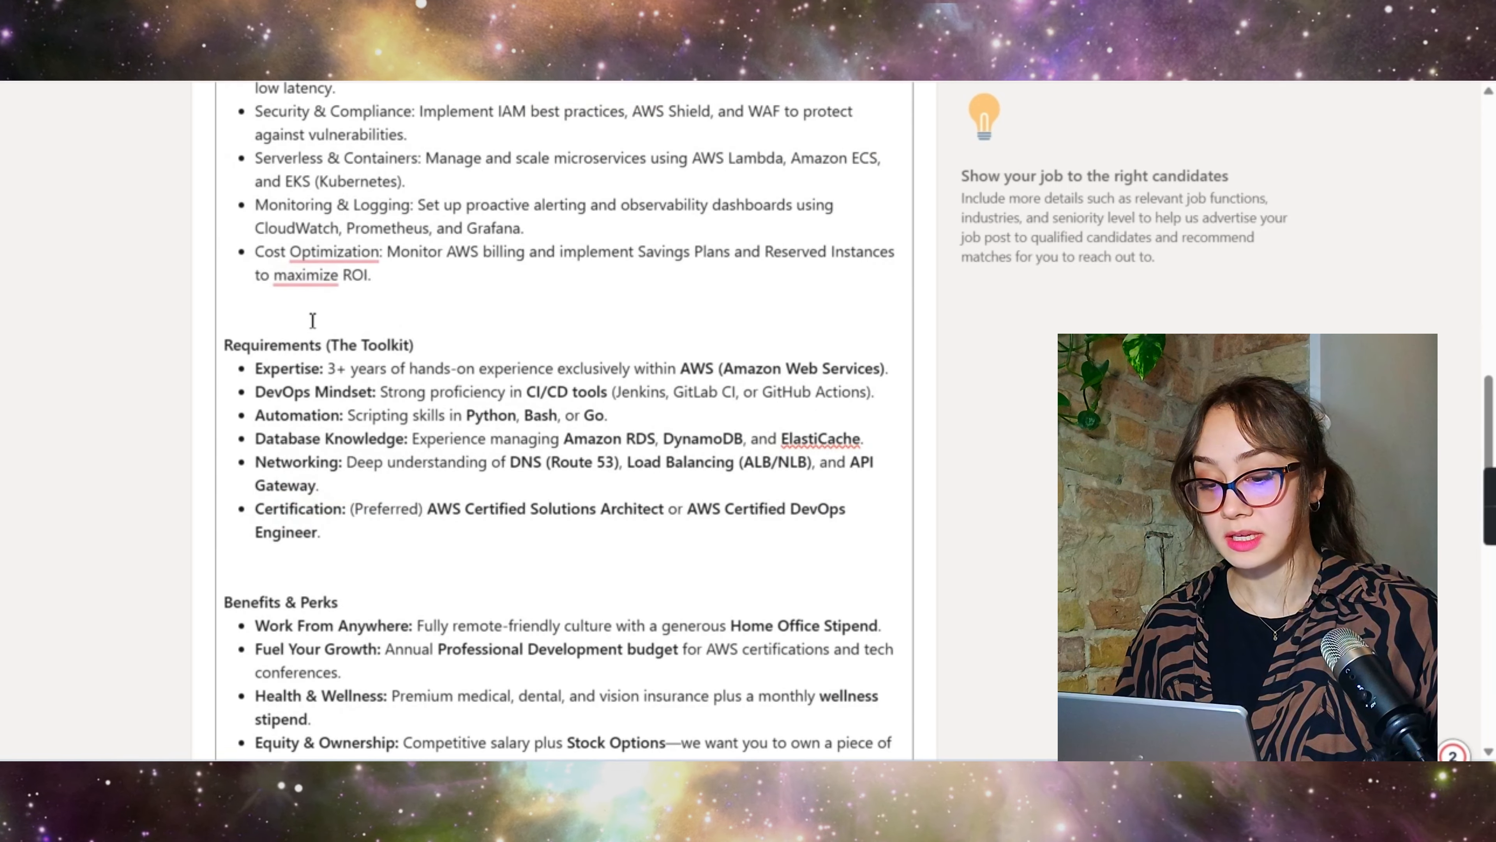
pyautogui.scroll(-1, 312, 321)
pyautogui.moveTo(323, 480); pyautogui.dragTo(255, 302)
pyautogui.hotkey('ctrl', 'b')
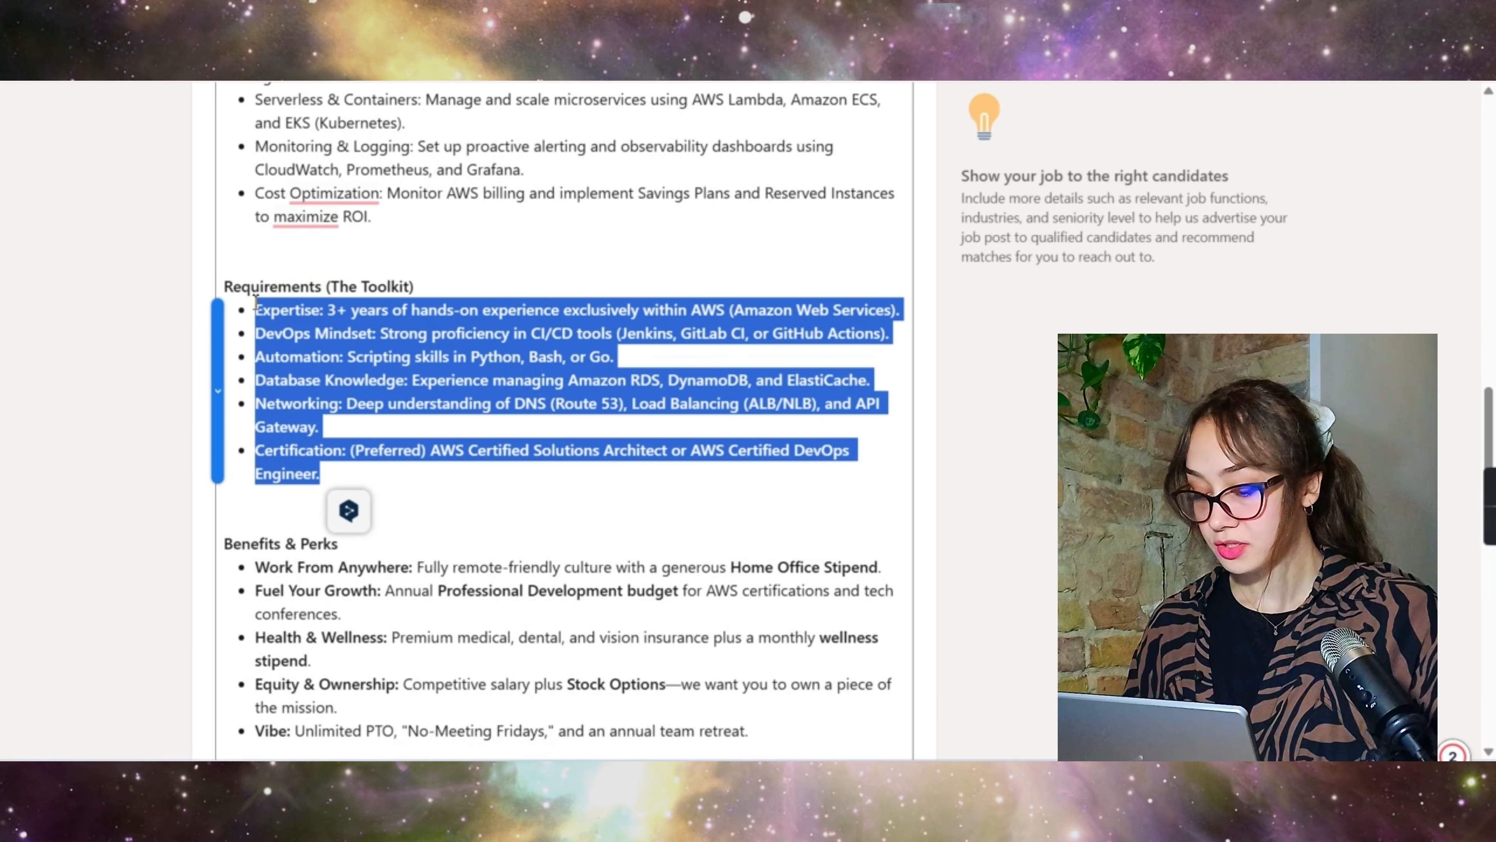
pyautogui.hotkey('ctrl', 'b')
pyautogui.click(391, 374)
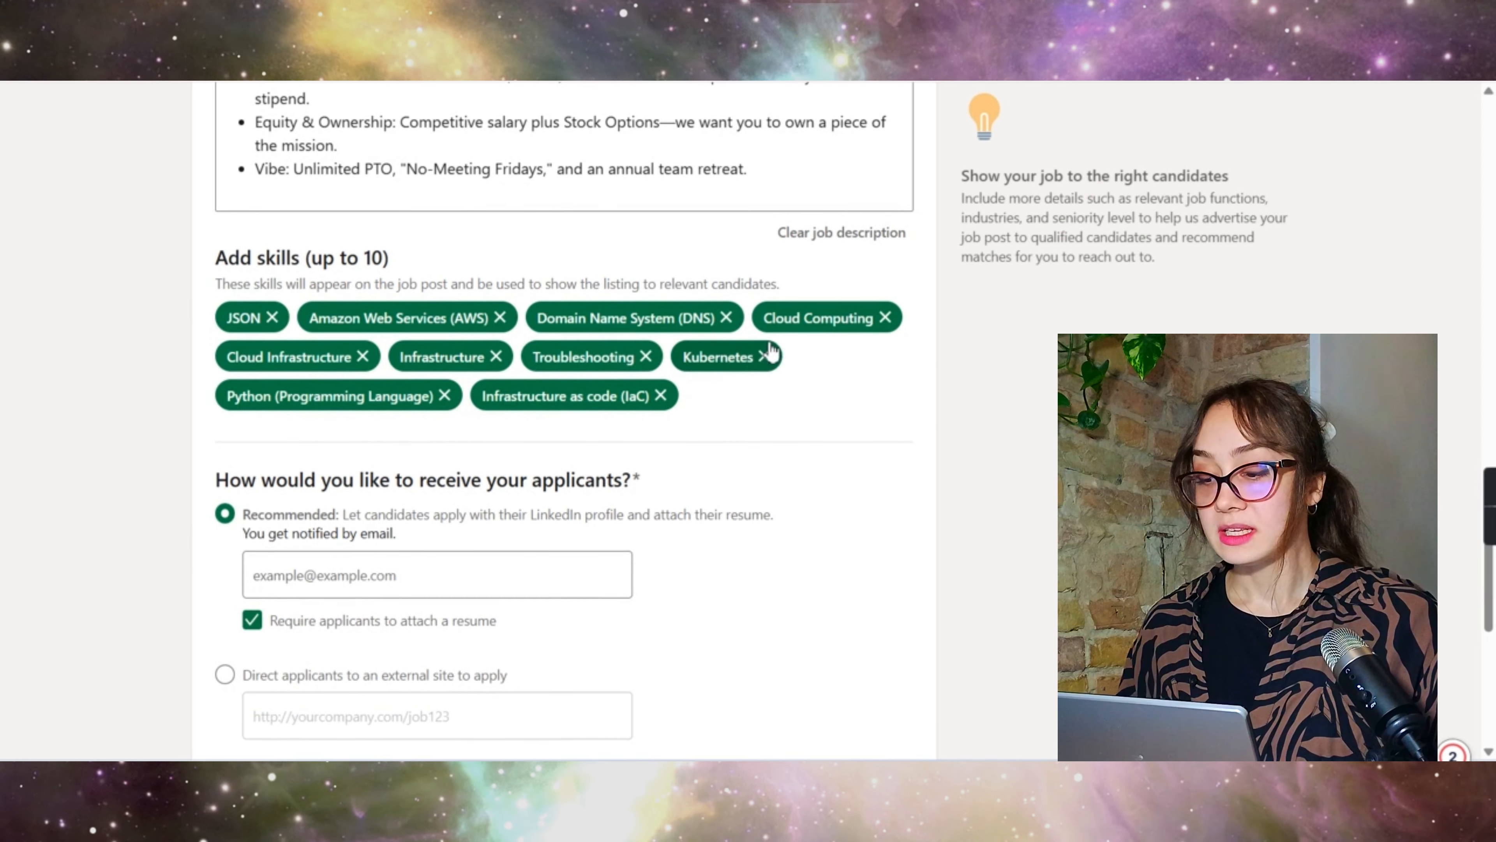
# Step: Remove the Cloud Infrastructure and Infrastructure skills from the job
pyautogui.scroll(7, 597, 212)
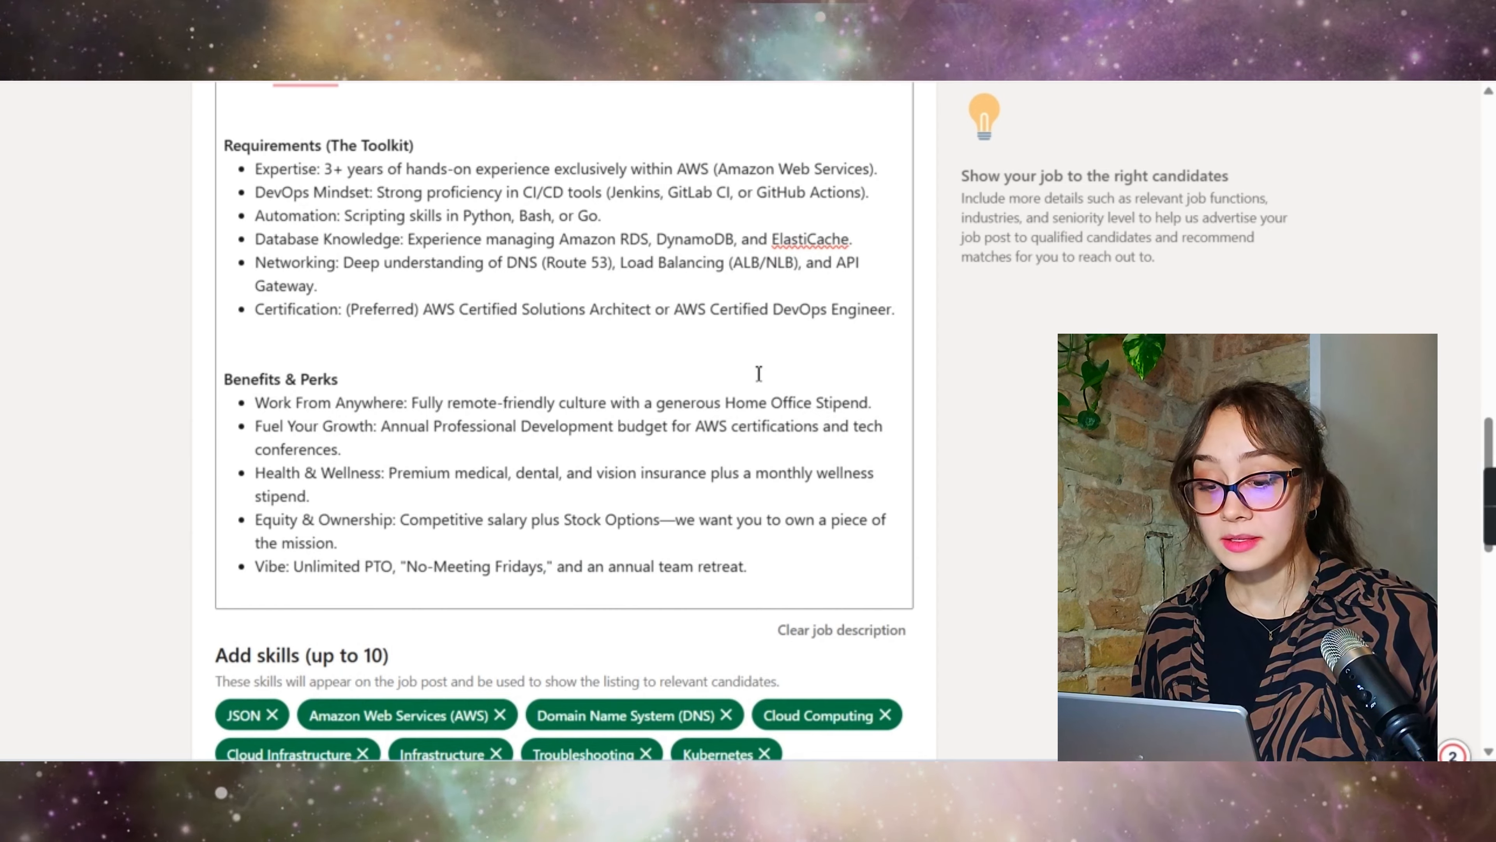
pyautogui.scroll(-5, 759, 374)
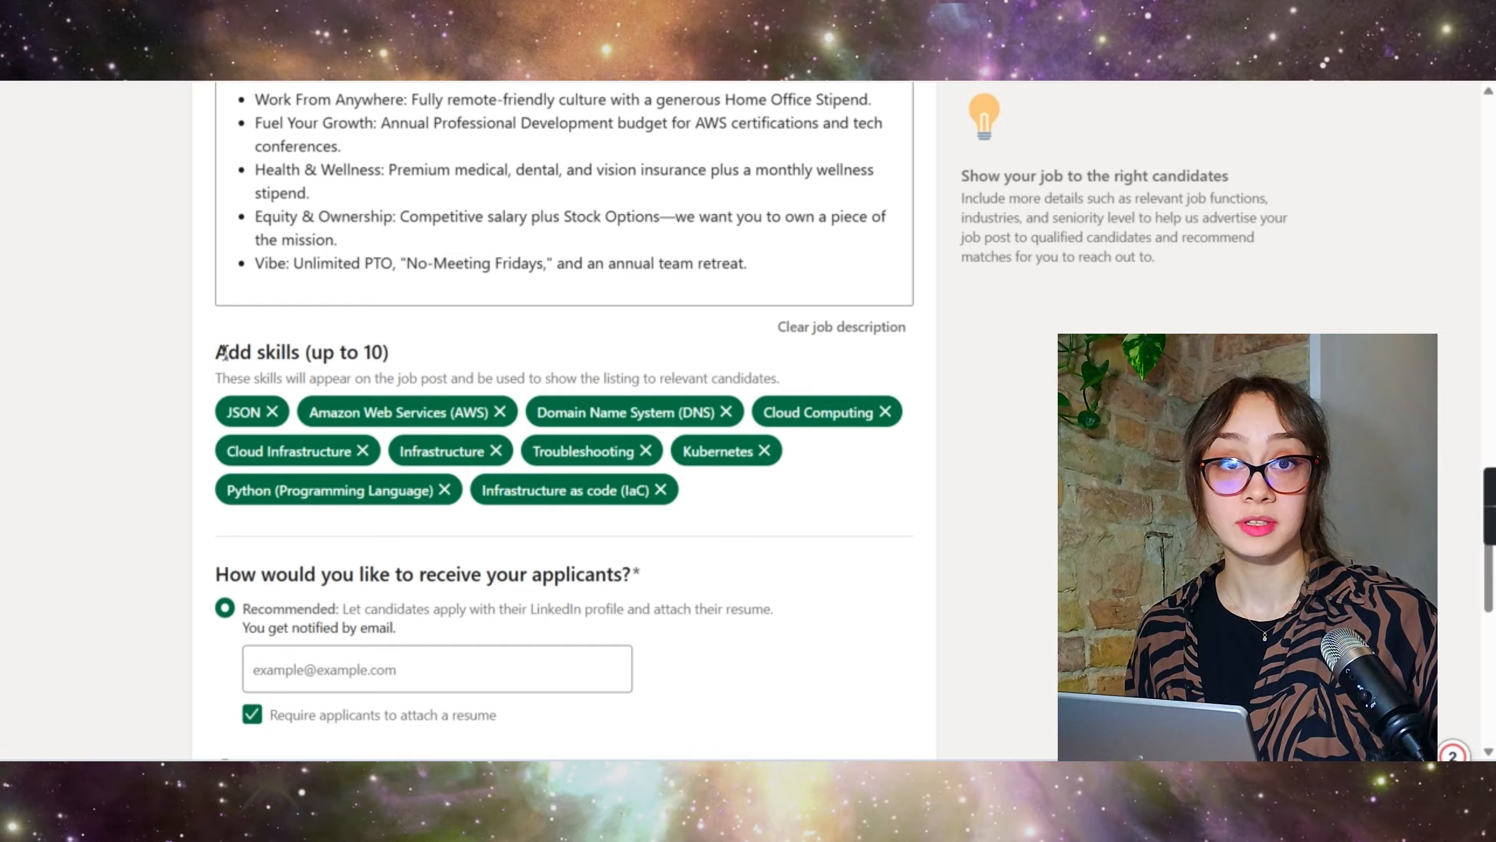
pyautogui.moveTo(224, 353); pyautogui.dragTo(389, 354)
pyautogui.scroll(2, 585, 428)
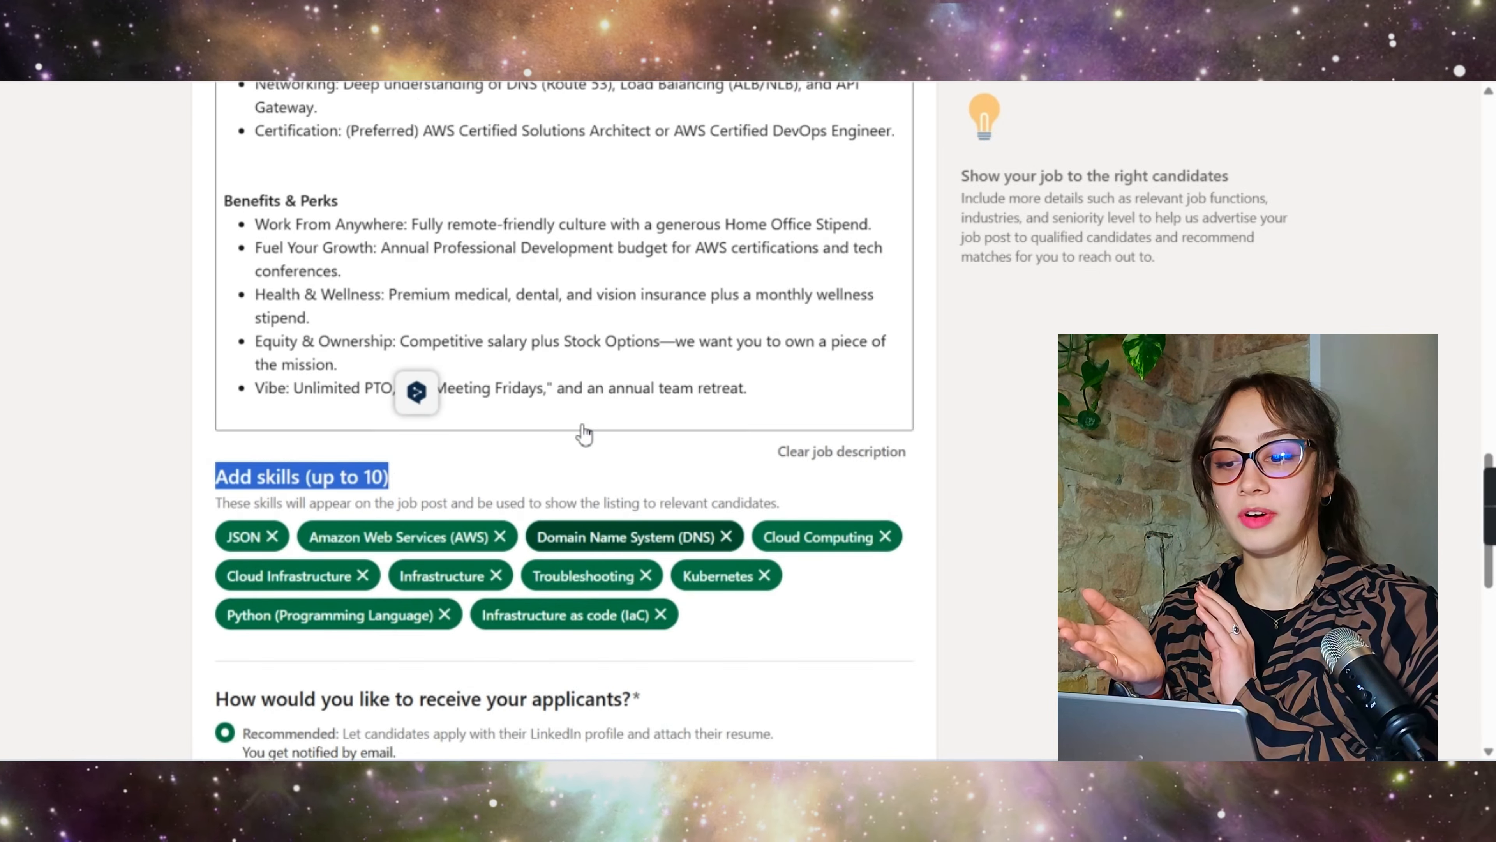
pyautogui.scroll(20, 569, 341)
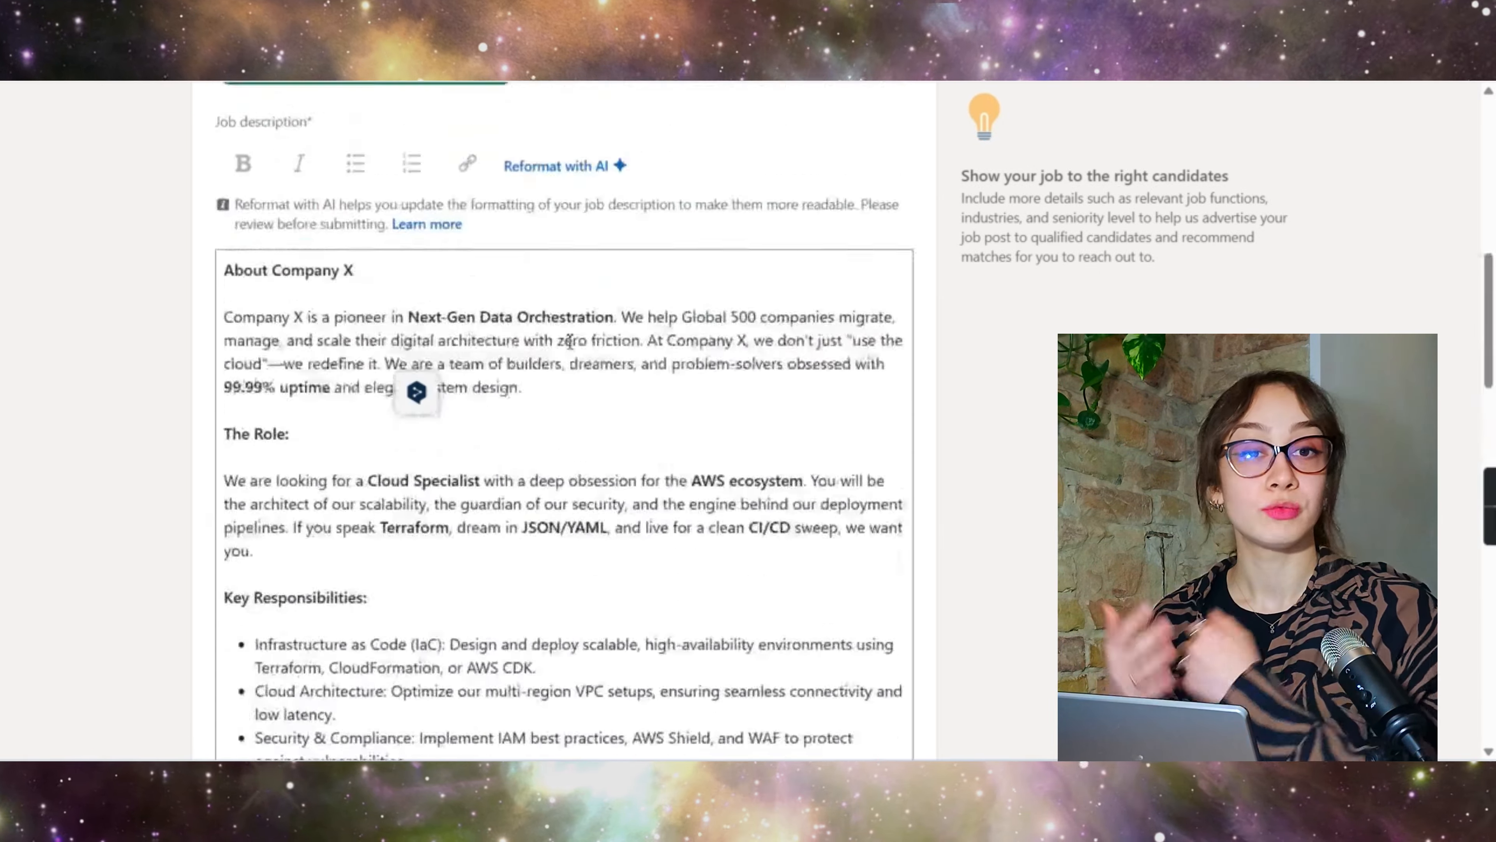
pyautogui.scroll(1, 569, 348)
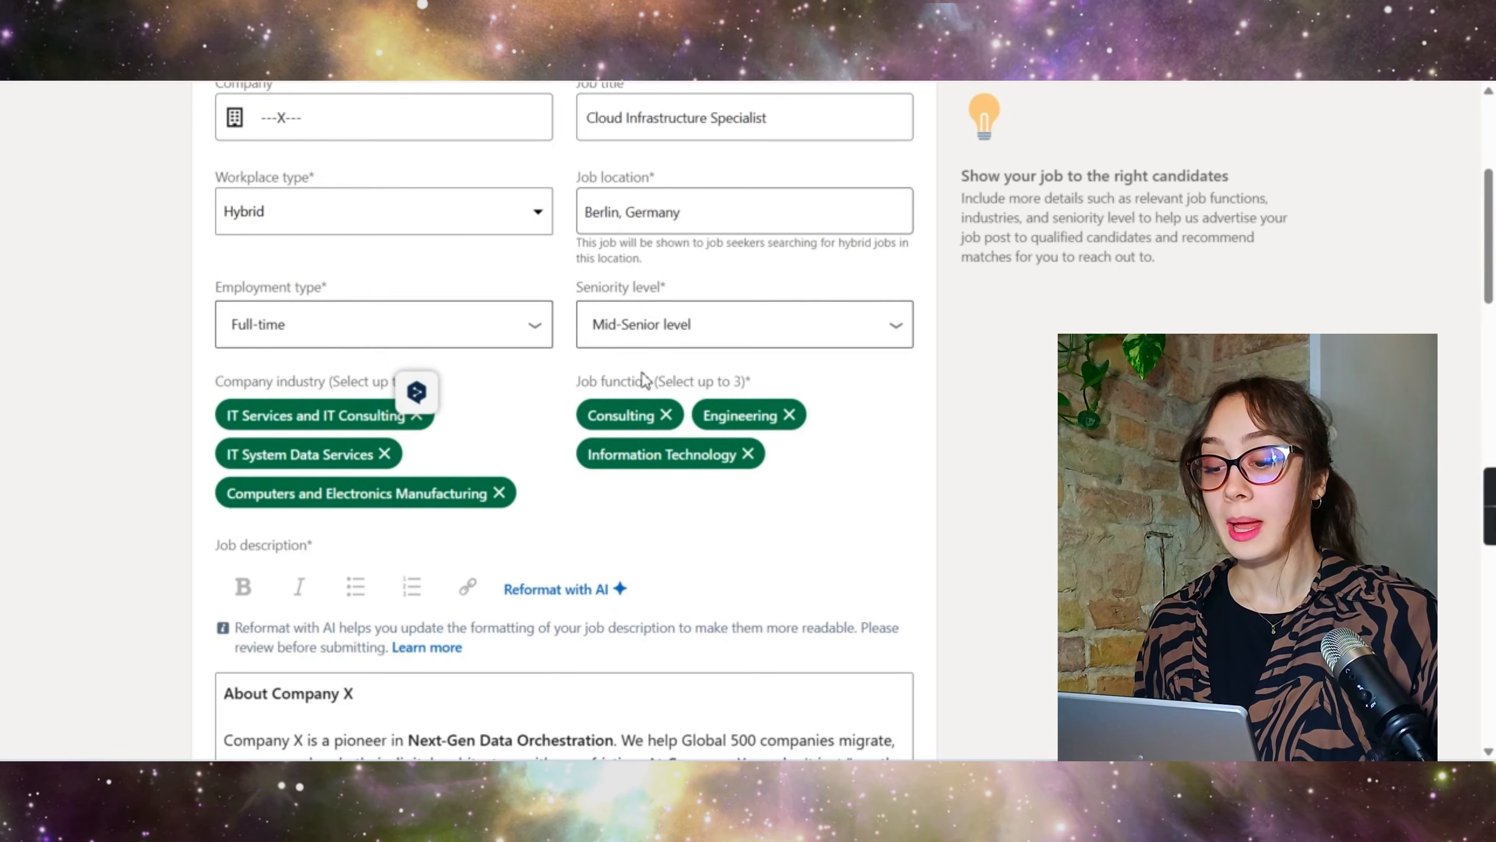
pyautogui.scroll(-5, 640, 388)
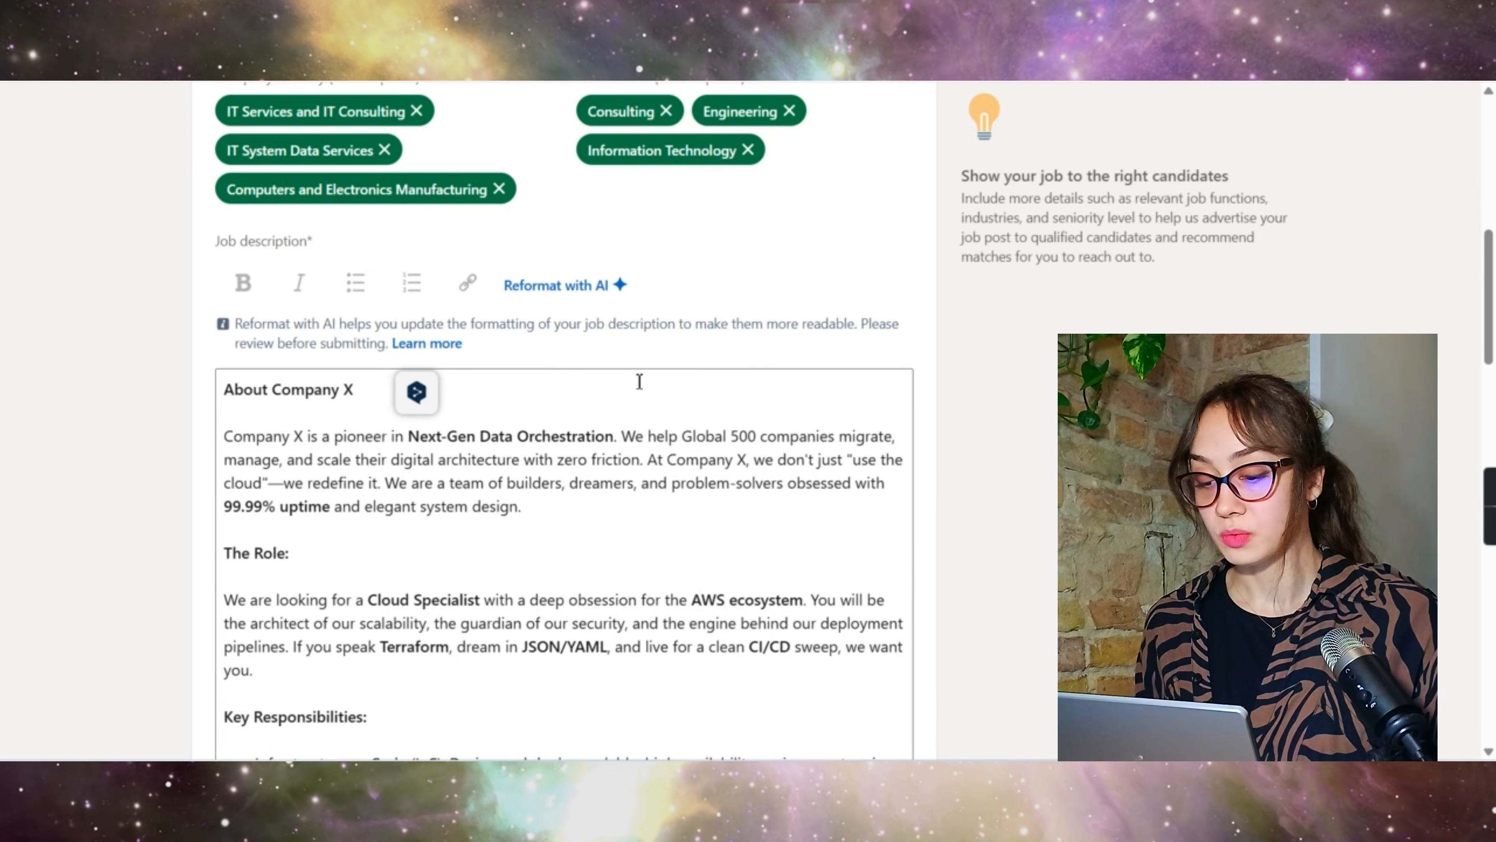
pyautogui.scroll(-20, 639, 381)
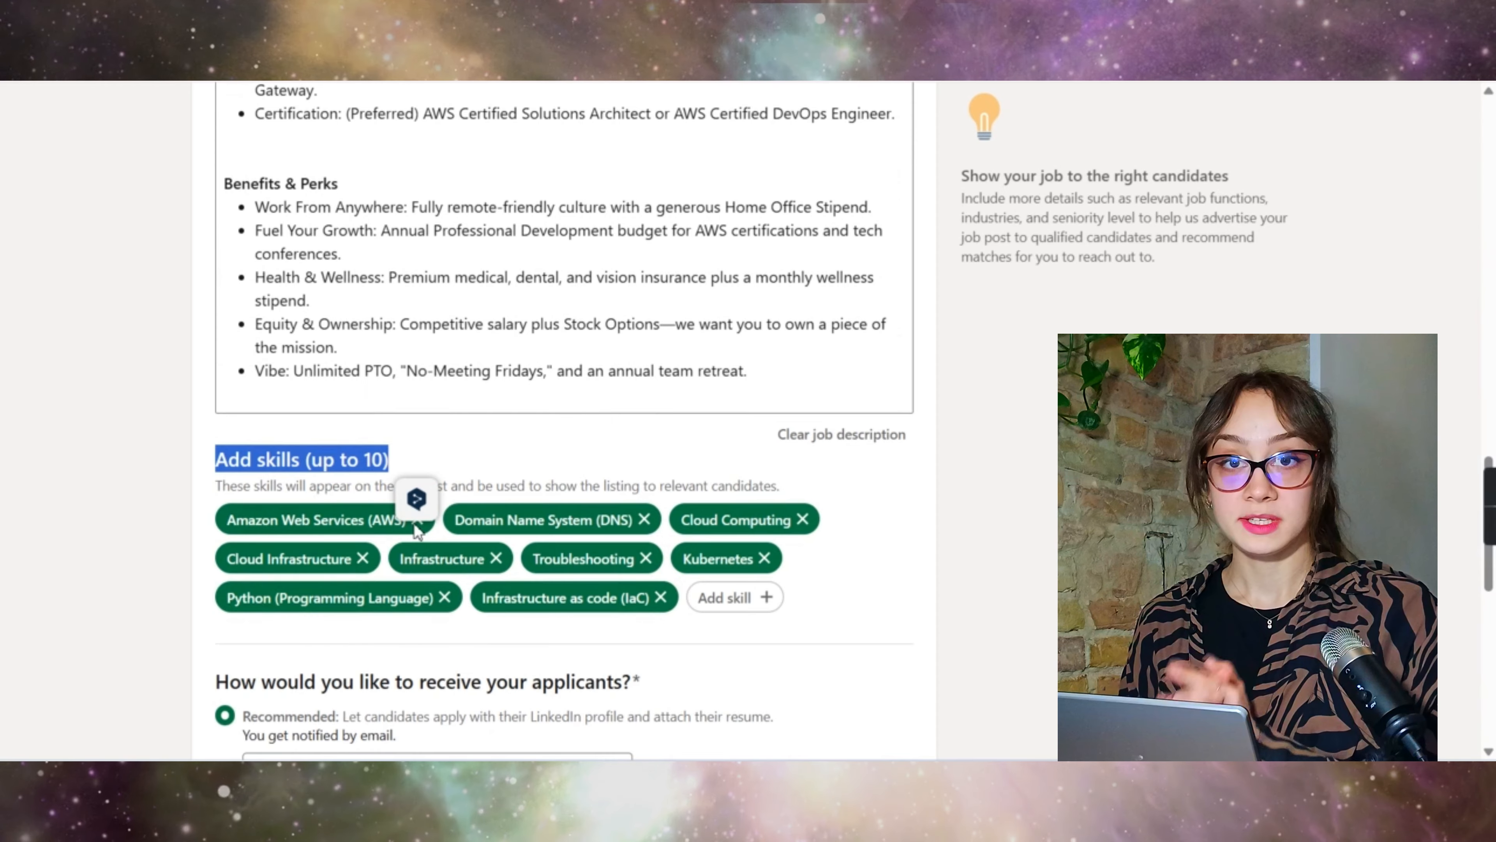
pyautogui.click(362, 559)
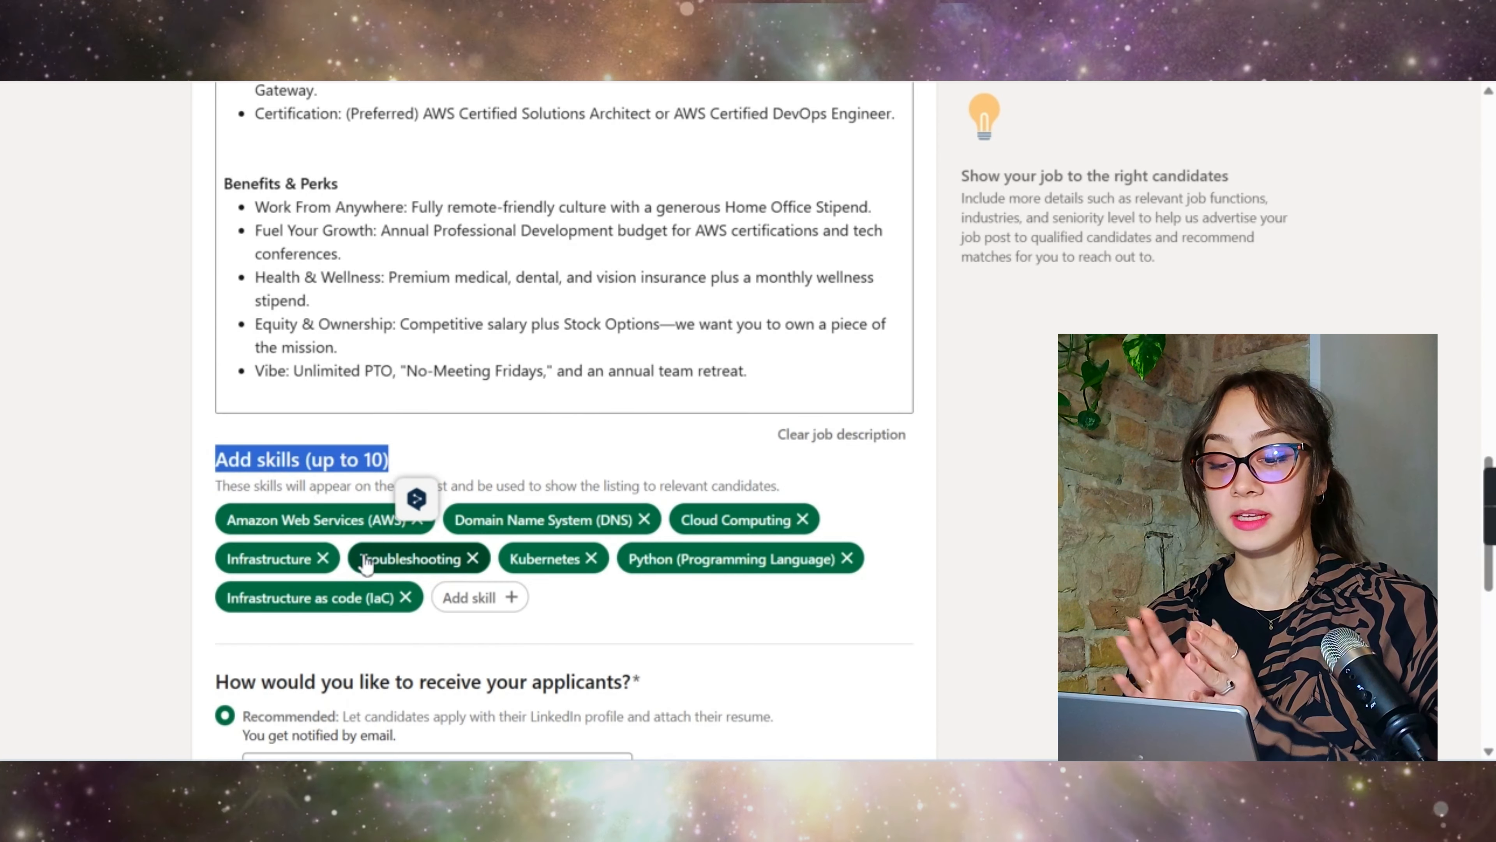
pyautogui.click(322, 558)
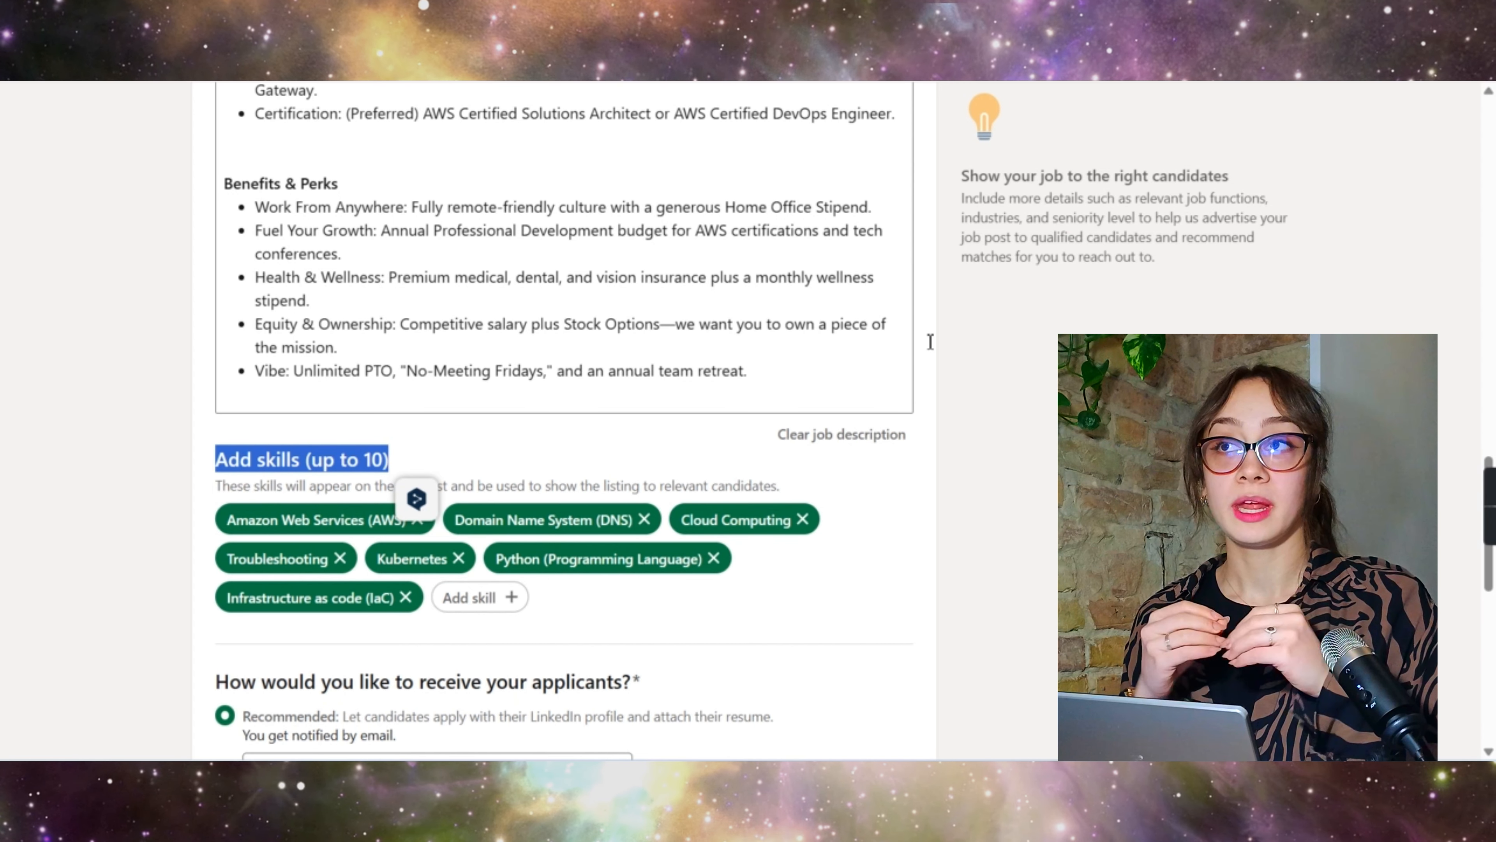
# Step: Remove the Domain Name System (DNS) skill, leaving six skills
pyautogui.scroll(5, 559, 355)
pyautogui.scroll(-7, 601, 241)
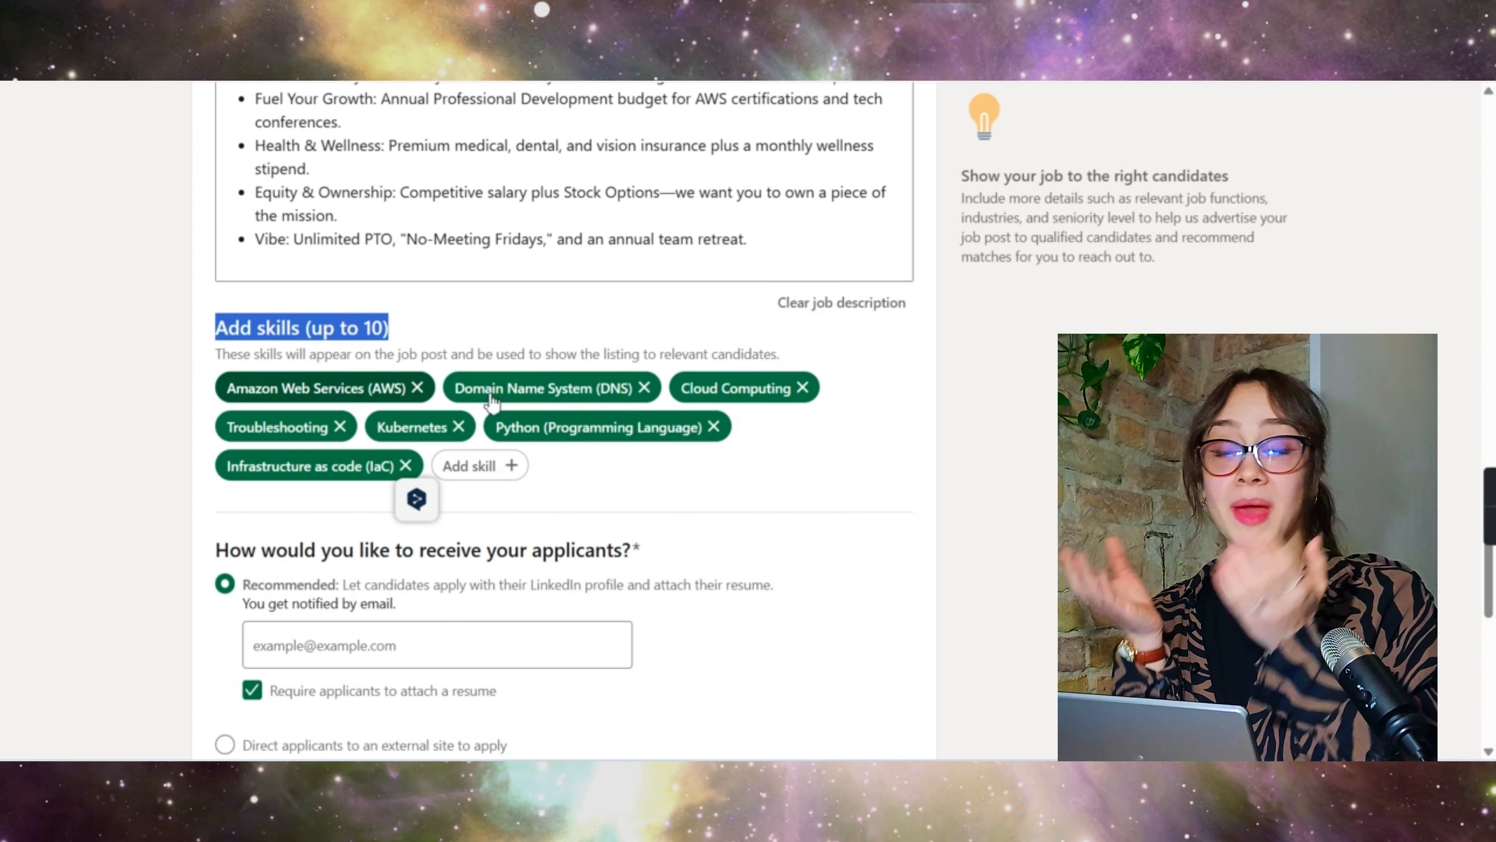
pyautogui.click(644, 387)
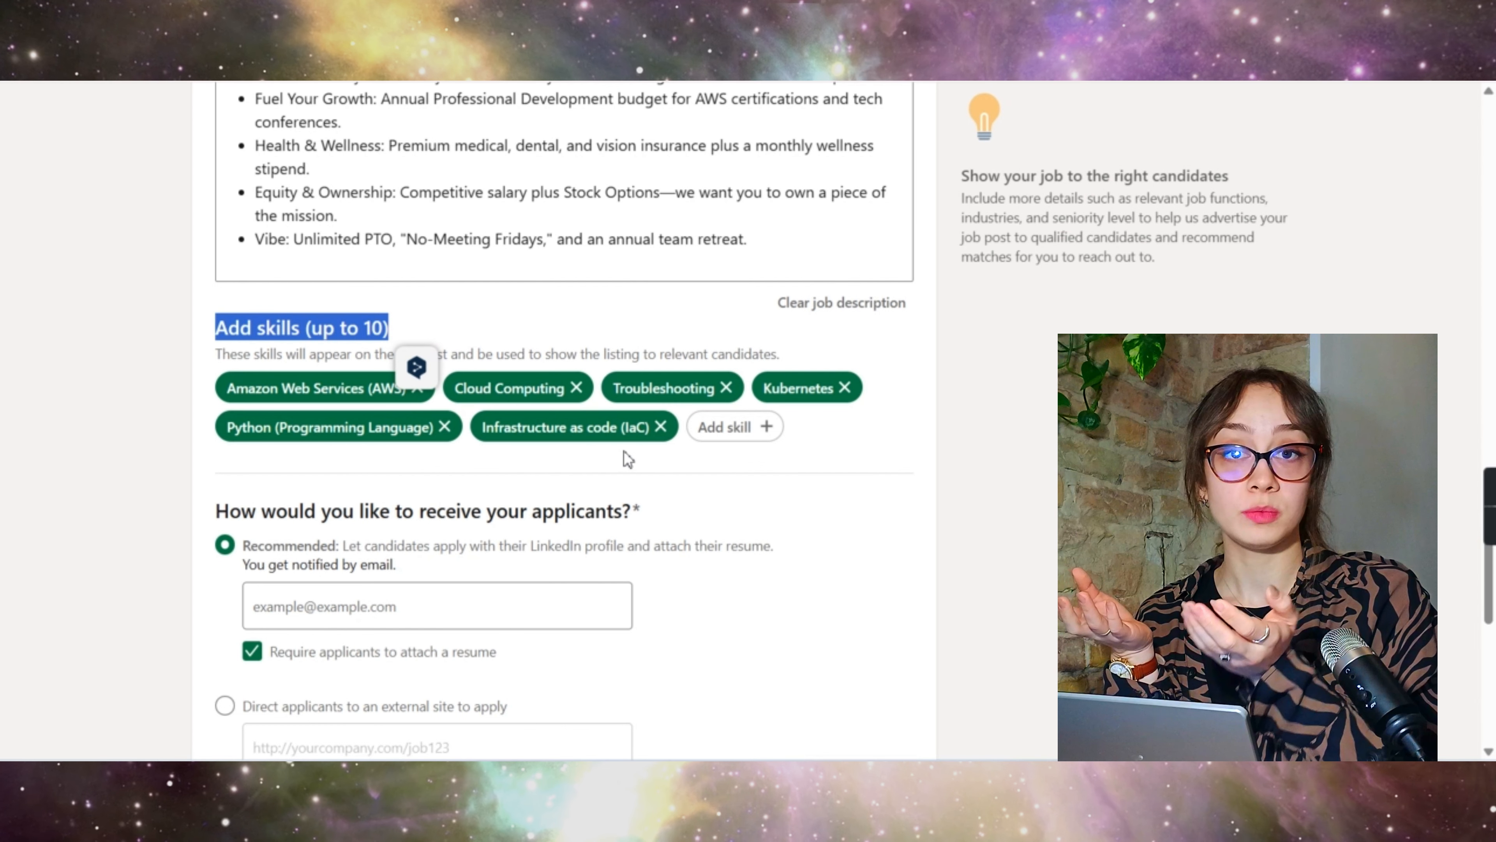
pyautogui.scroll(4, 729, 435)
pyautogui.scroll(1, 732, 435)
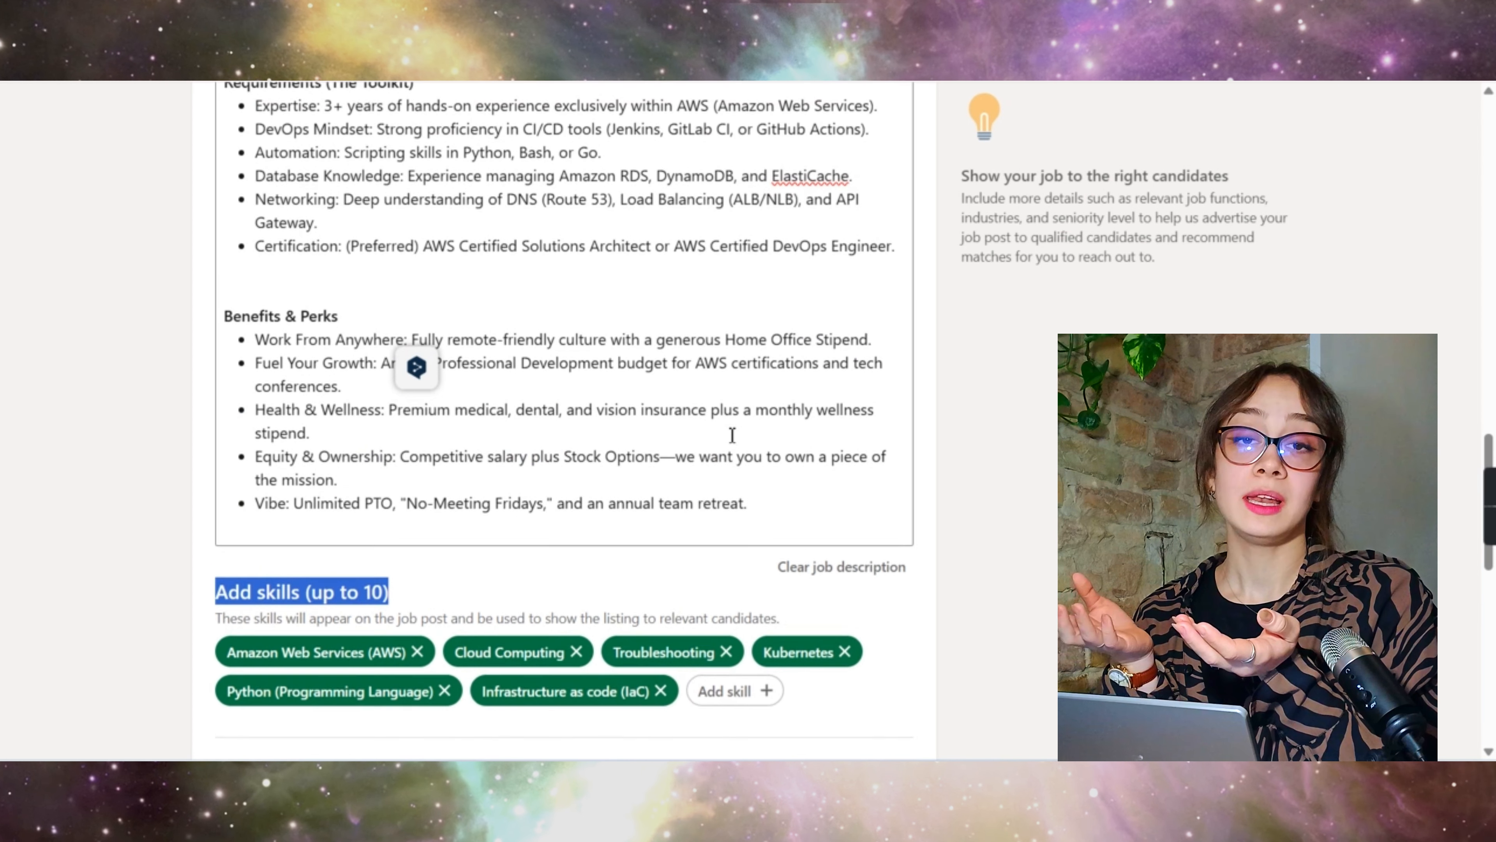
pyautogui.scroll(-2, 733, 435)
pyautogui.scroll(1, 649, 294)
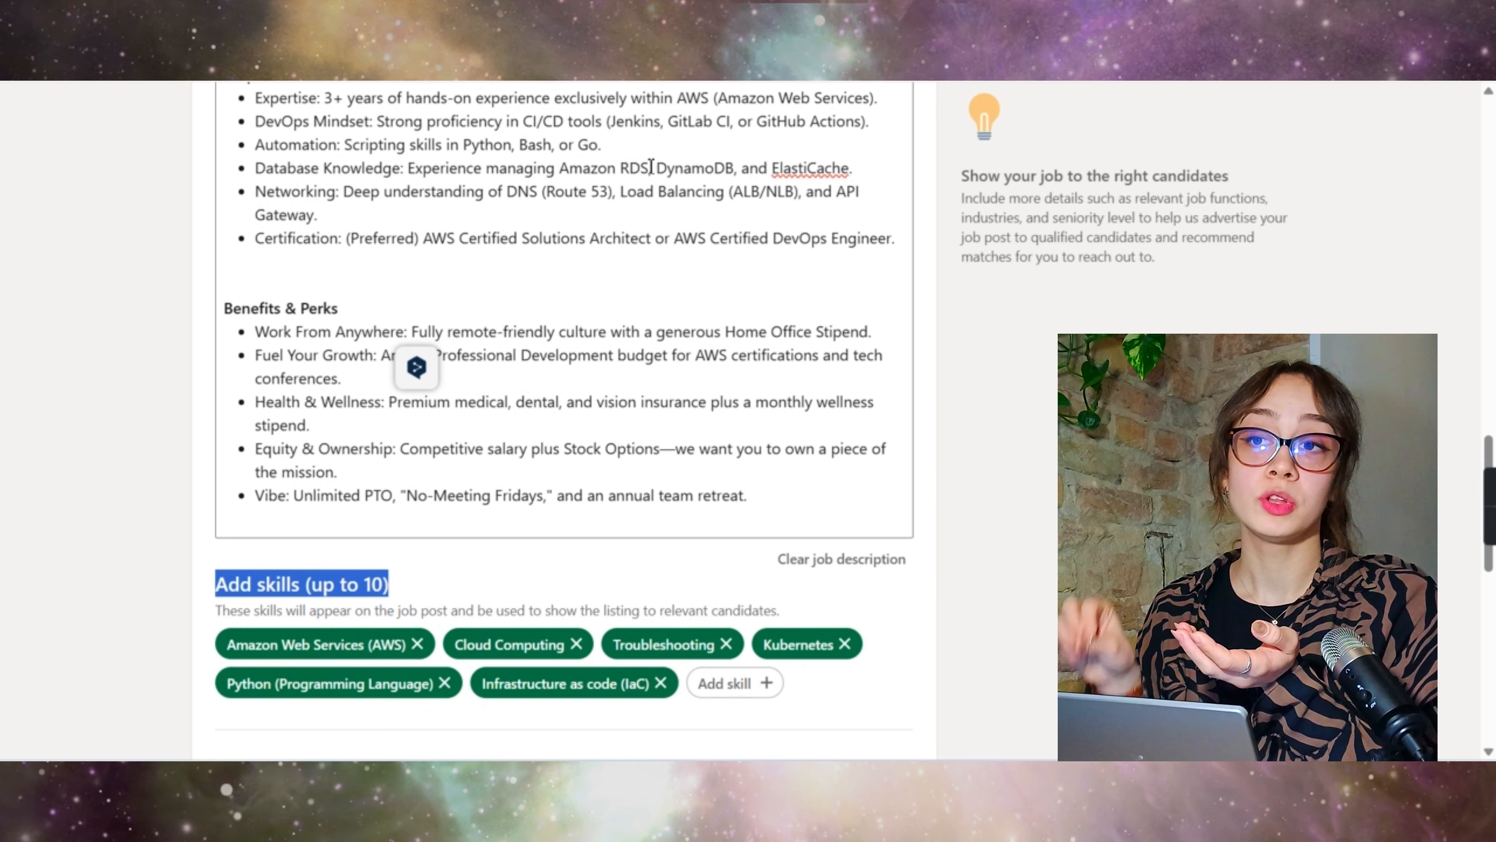
# Step: Add the Amazon Dynamodb and Engineering skills
pyautogui.doubleClick(691, 169)
pyautogui.hotkey('ctrl', 'c')
pyautogui.scroll(-3, 731, 425)
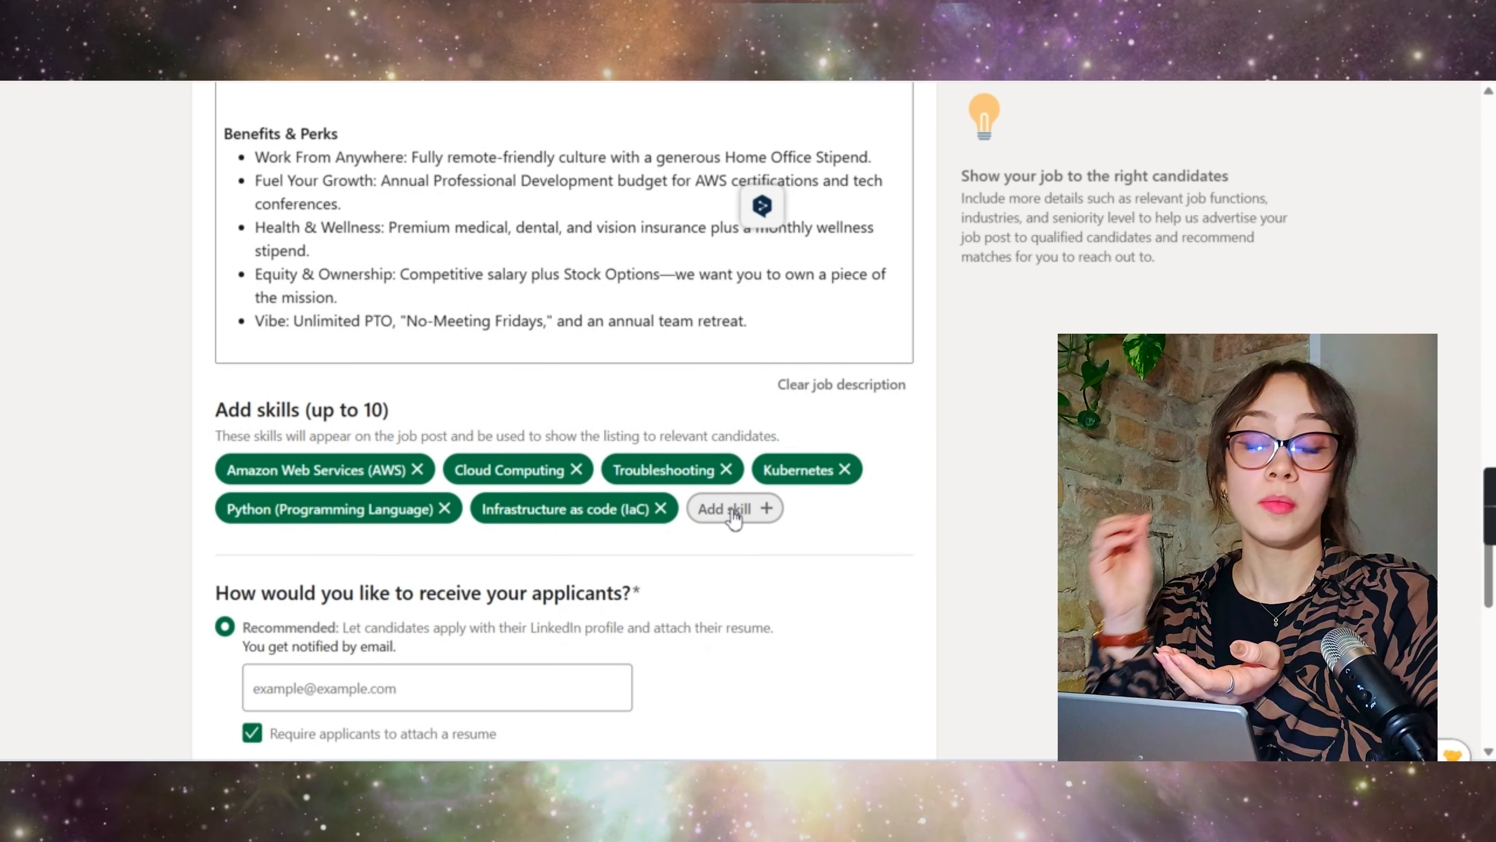
pyautogui.click(731, 508)
pyautogui.hotkey('ctrl', 'v')
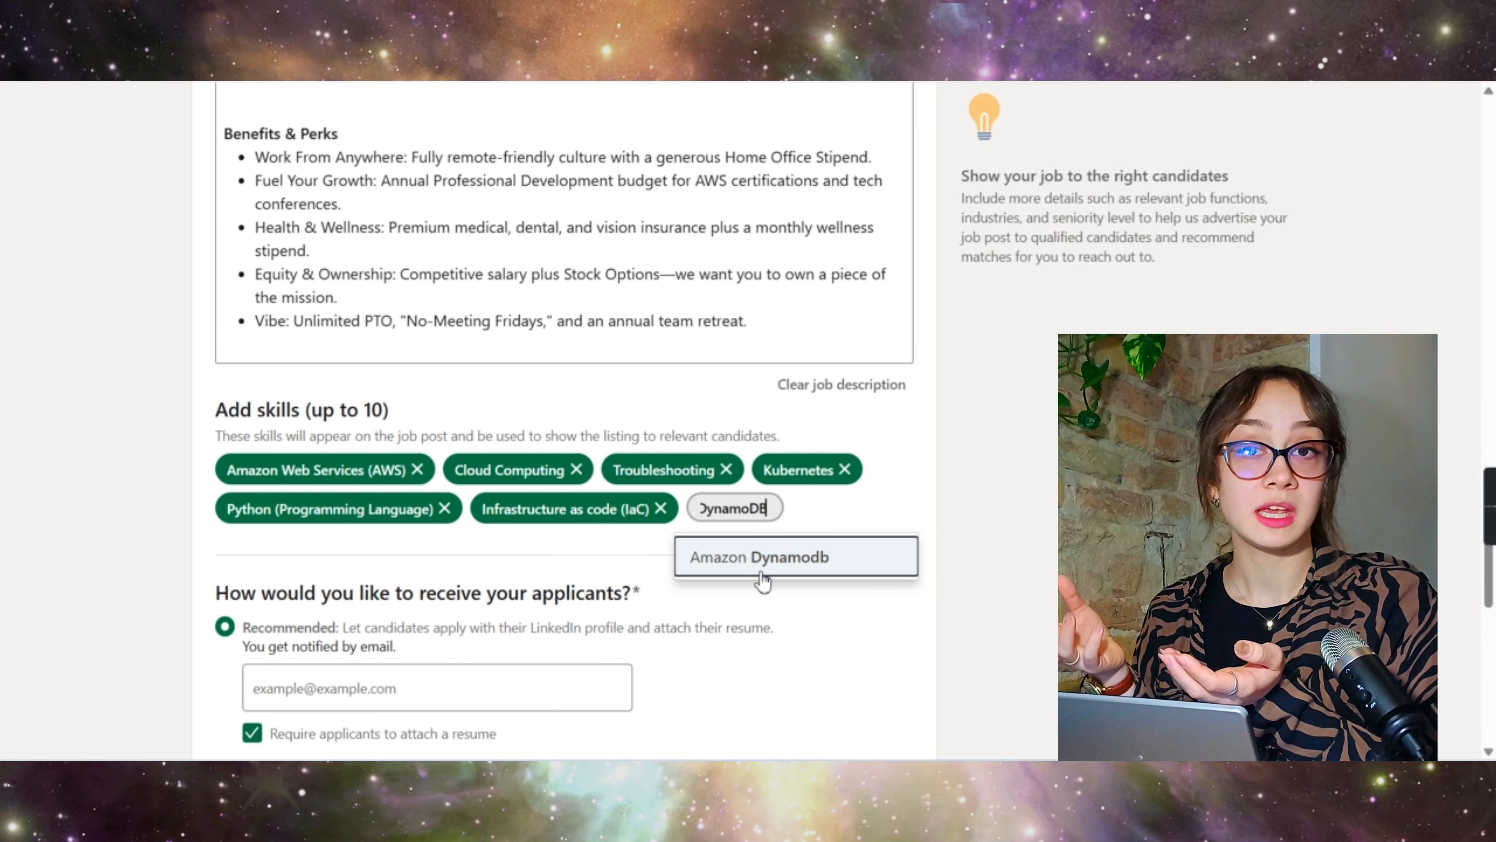
pyautogui.click(760, 557)
pyautogui.click(307, 546)
pyautogui.write('engi')
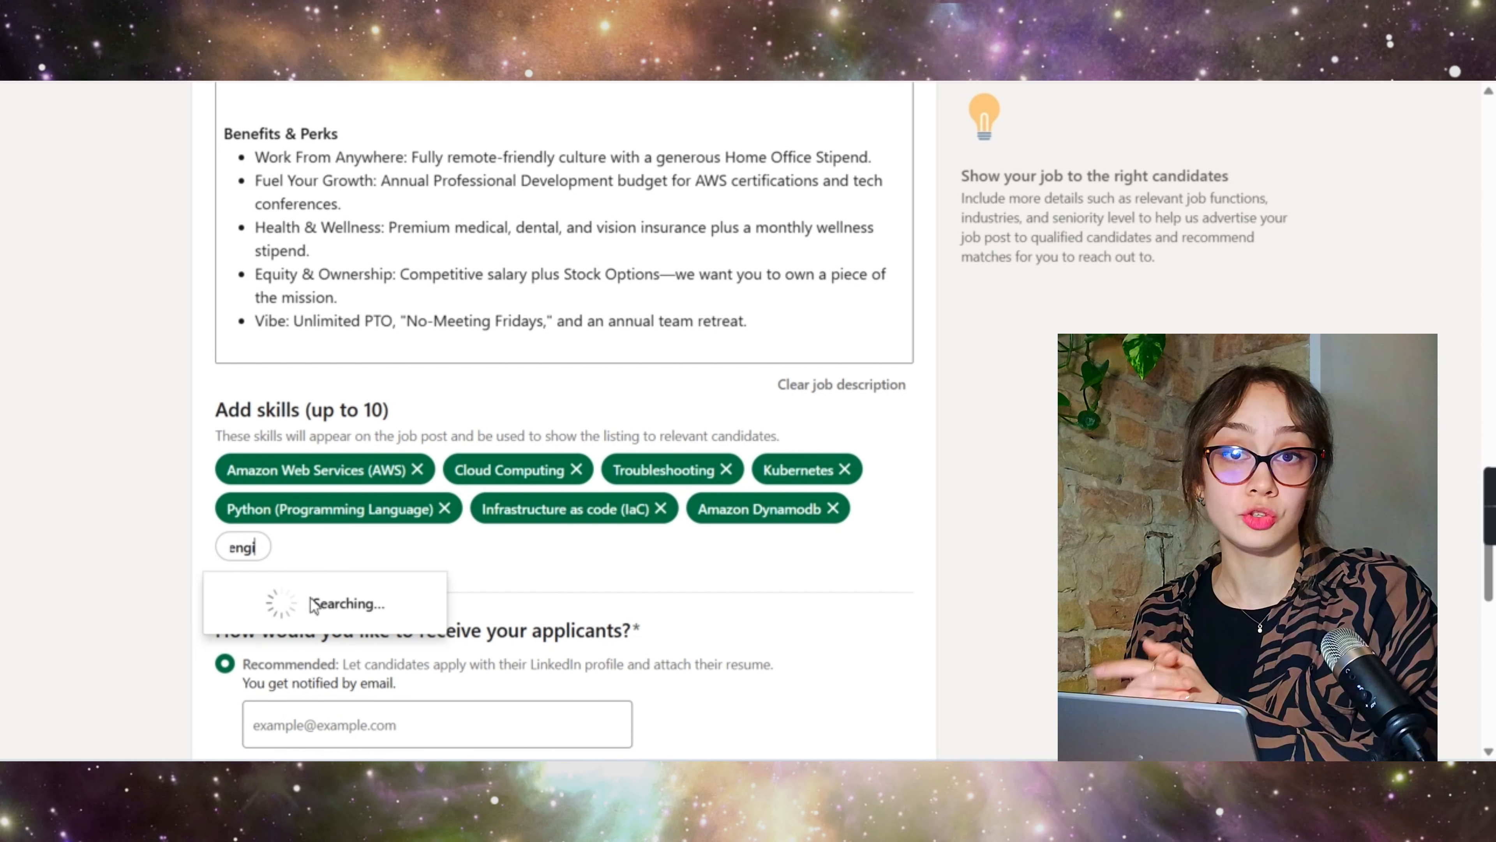
pyautogui.click(295, 597)
# Step: Add the Amazon CloudWatch and Agile Methodologies skills
pyautogui.scroll(6, 439, 373)
pyautogui.scroll(3, 353, 330)
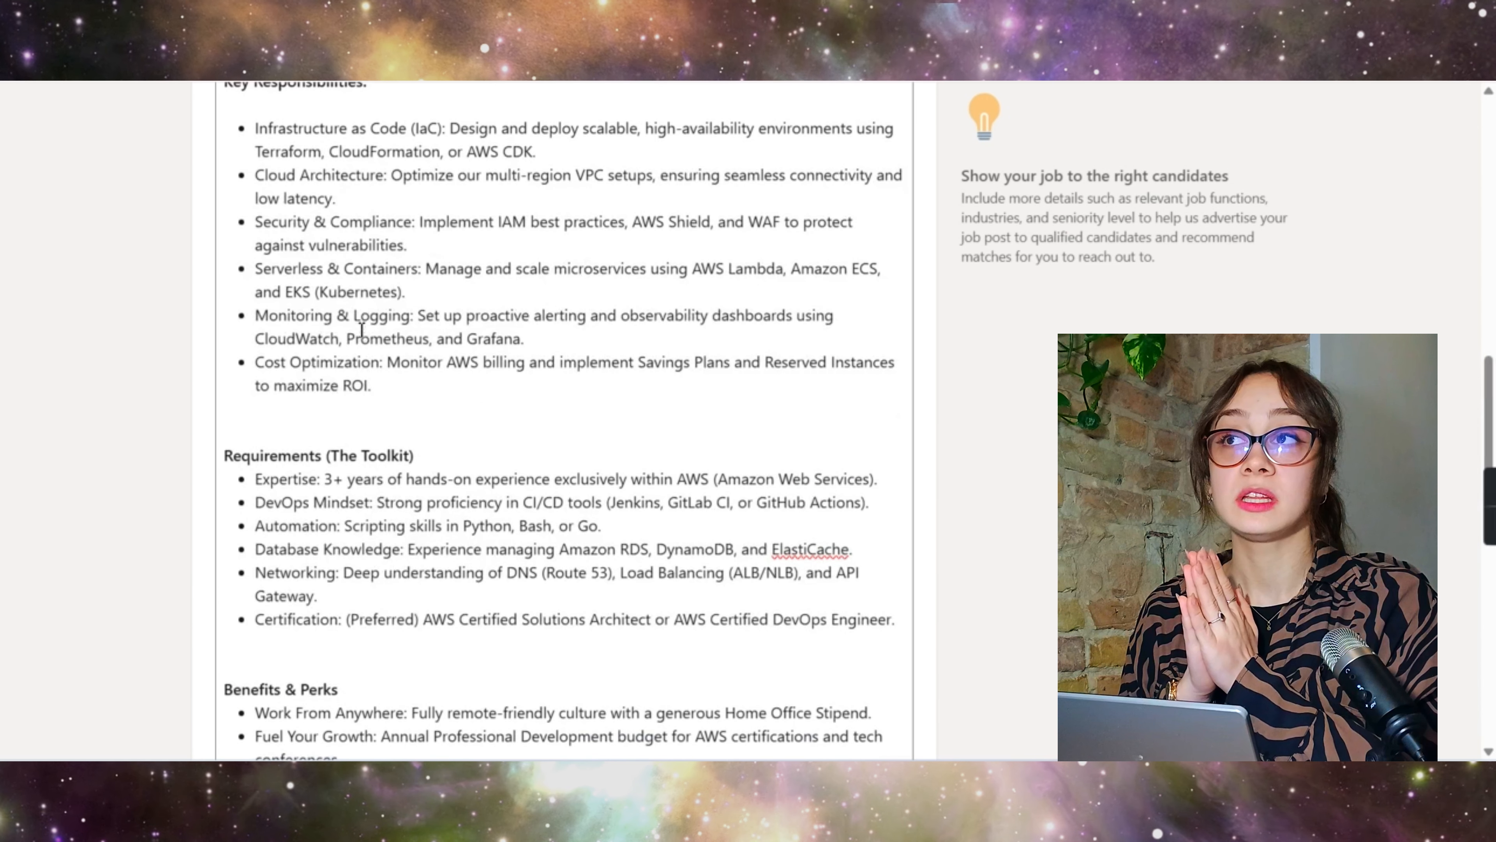
pyautogui.doubleClick(310, 336)
pyautogui.hotkey('ctrl', 'c')
pyautogui.scroll(-11, 312, 333)
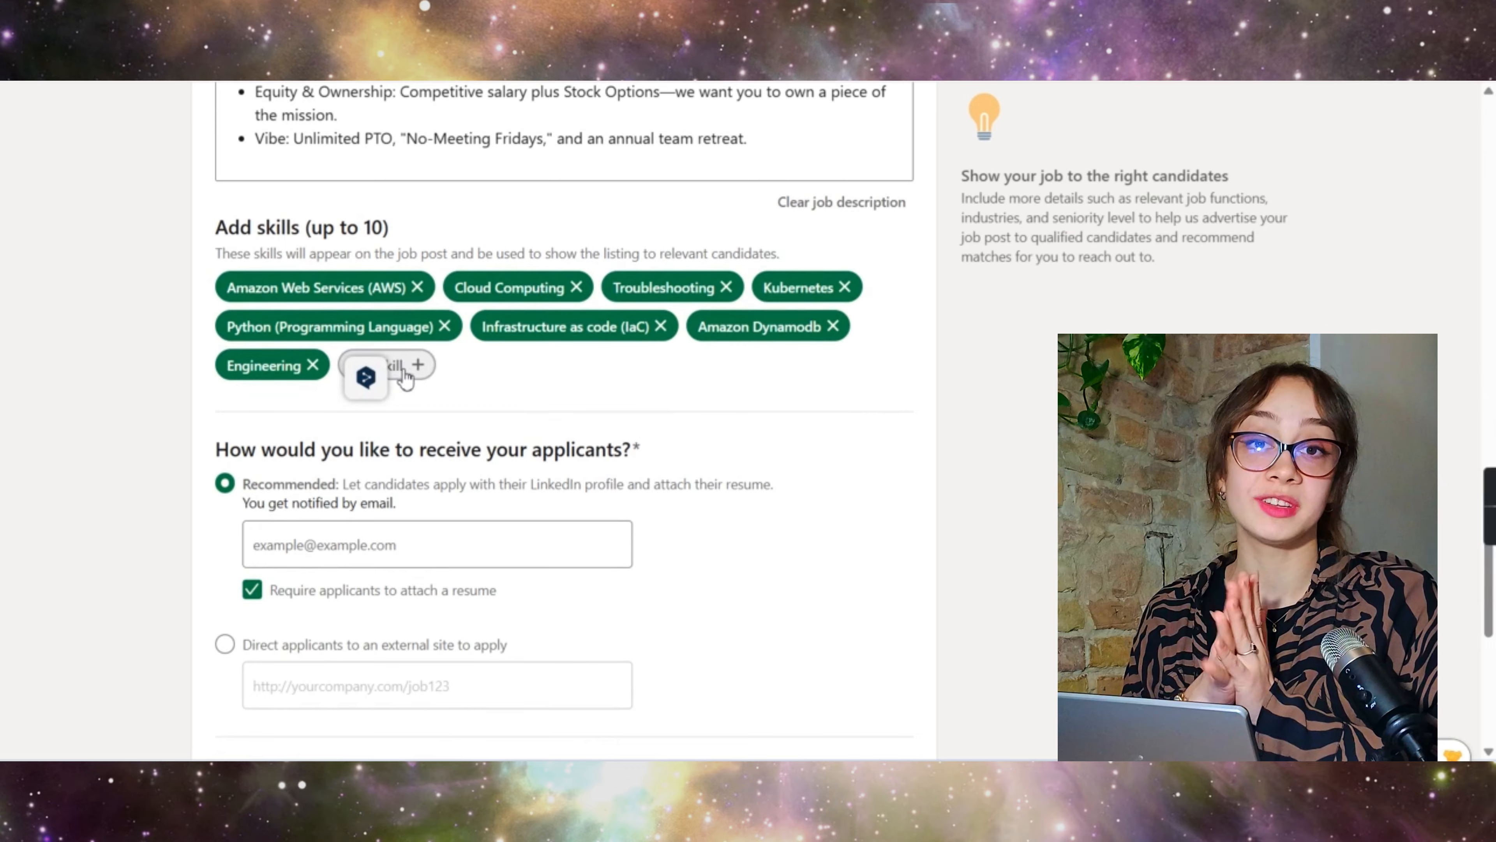
pyautogui.click(400, 368)
pyautogui.hotkey('ctrl', 'v')
pyautogui.click(424, 413)
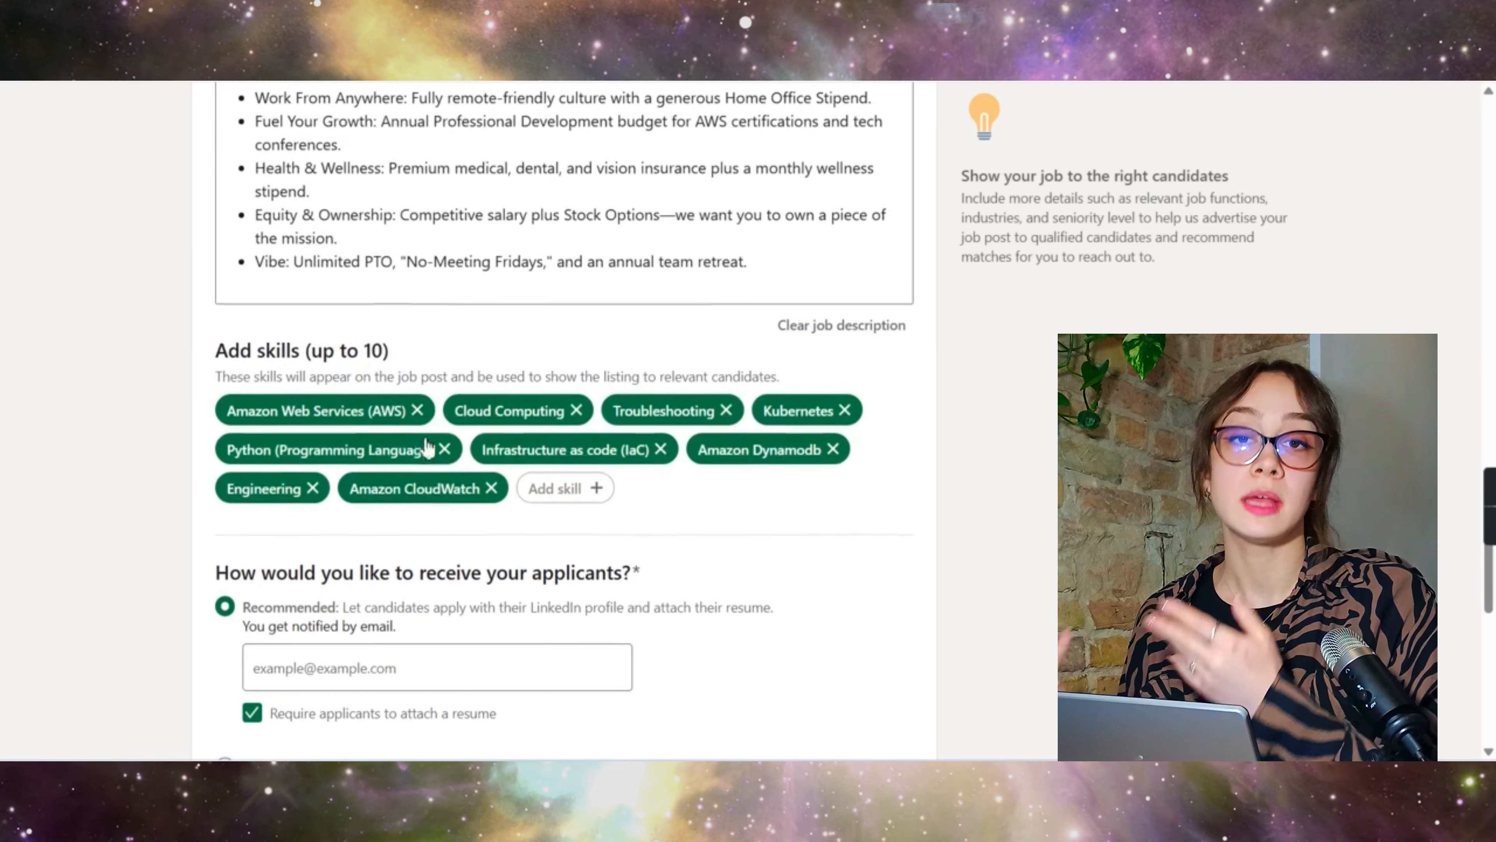
pyautogui.scroll(12, 634, 535)
pyautogui.scroll(-10, 588, 273)
pyautogui.write('agi')
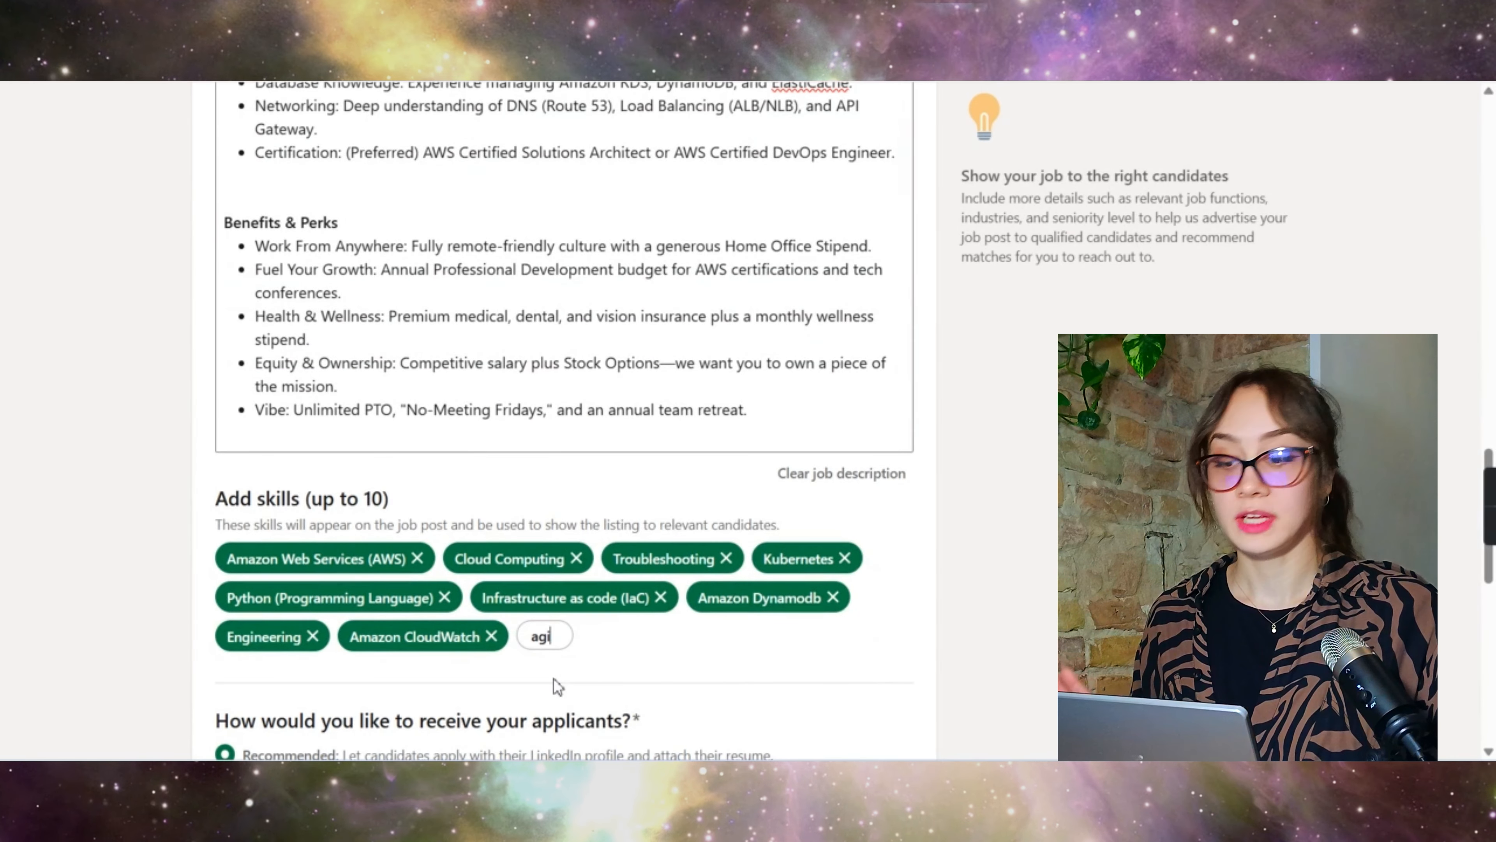
pyautogui.click(593, 695)
pyautogui.scroll(-3, 707, 383)
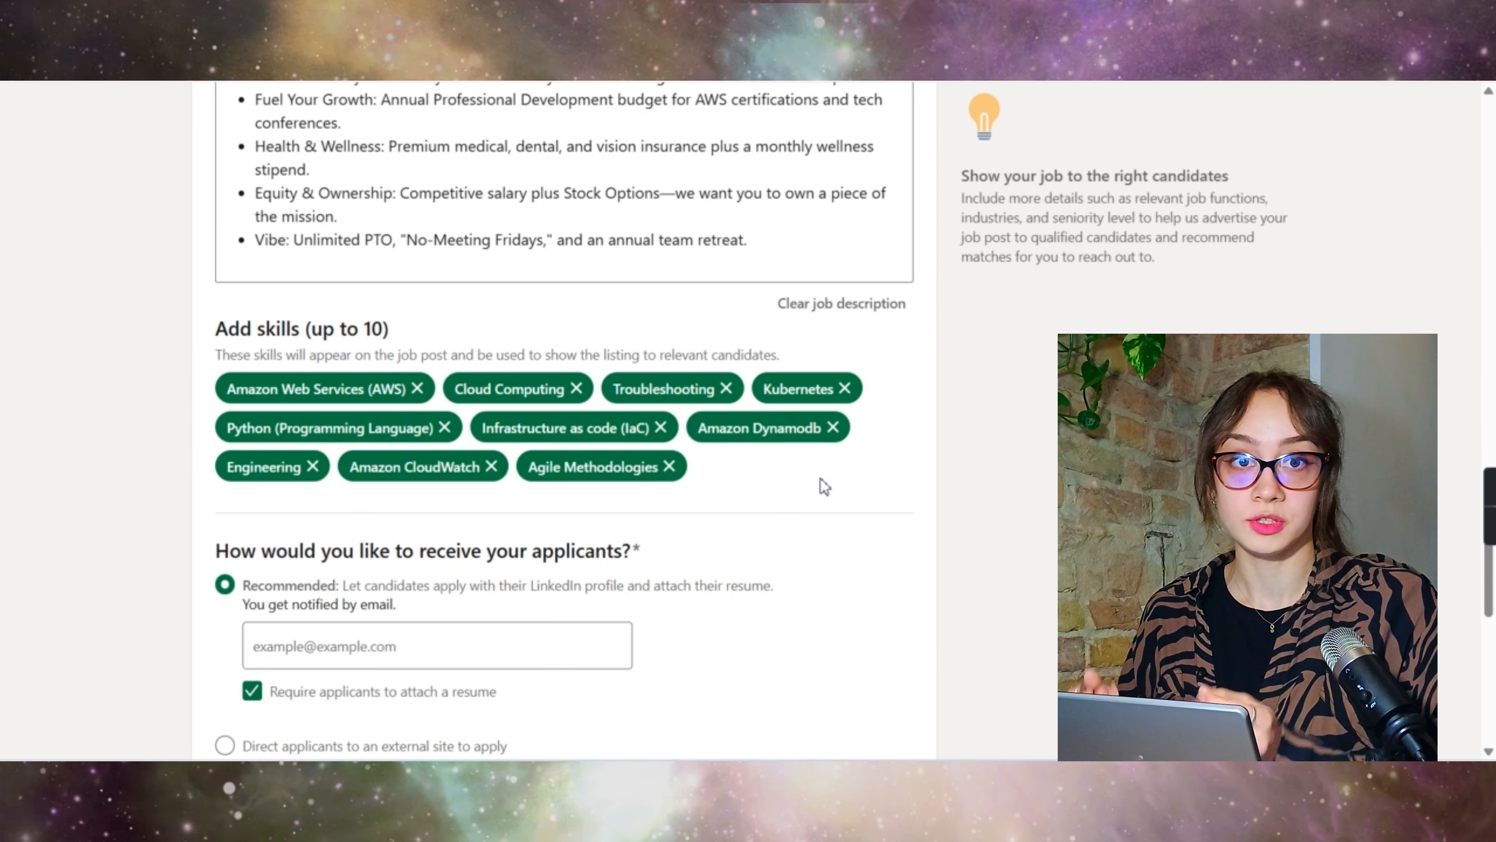
pyautogui.scroll(-5, 824, 486)
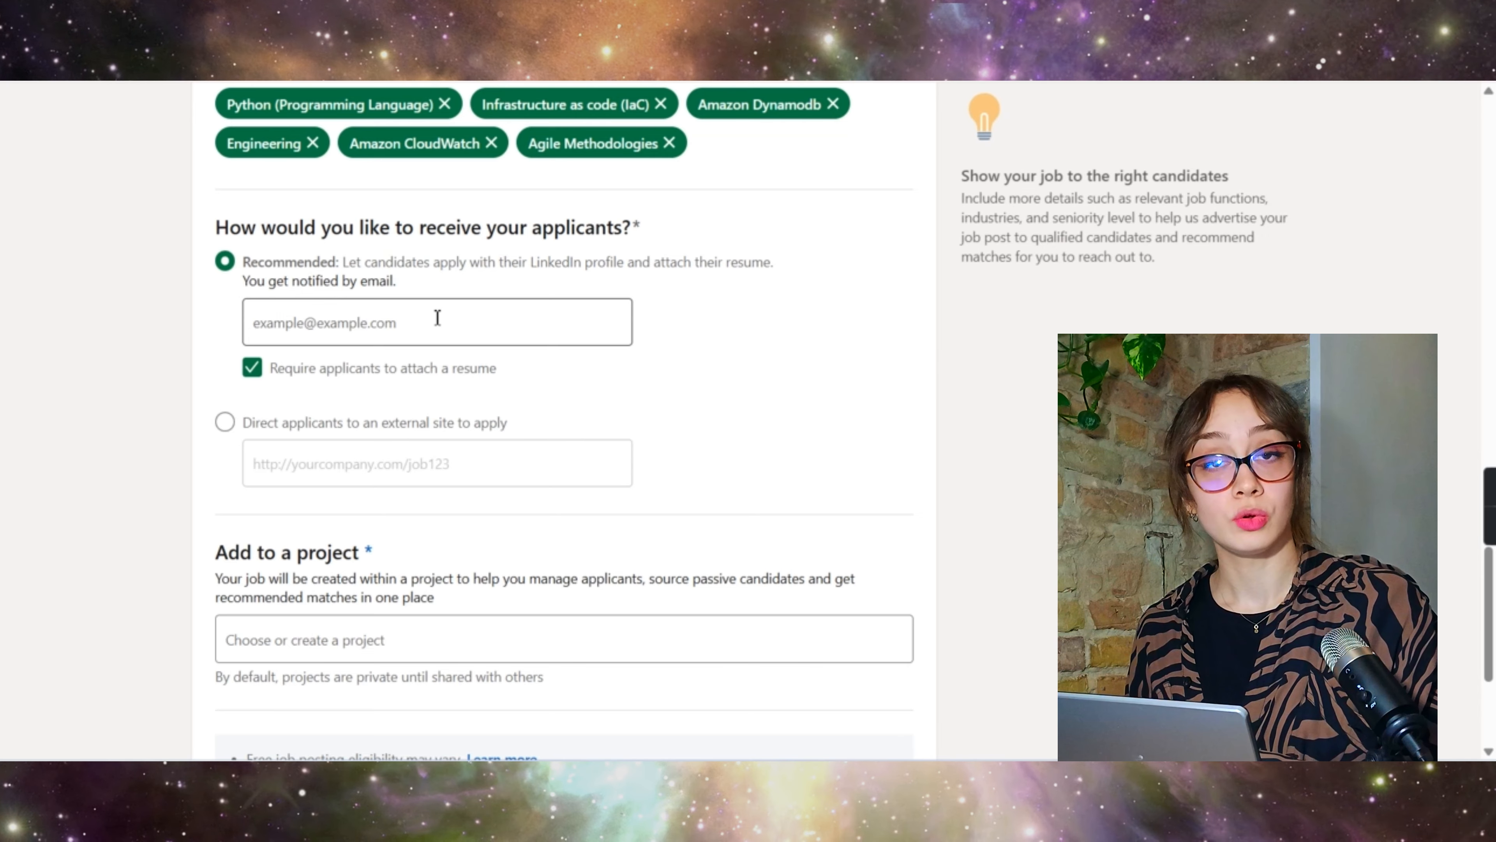
# Step: Keep a resume attachment required and direct applicants to an external site to apply
pyautogui.click(254, 368)
pyautogui.click(253, 369)
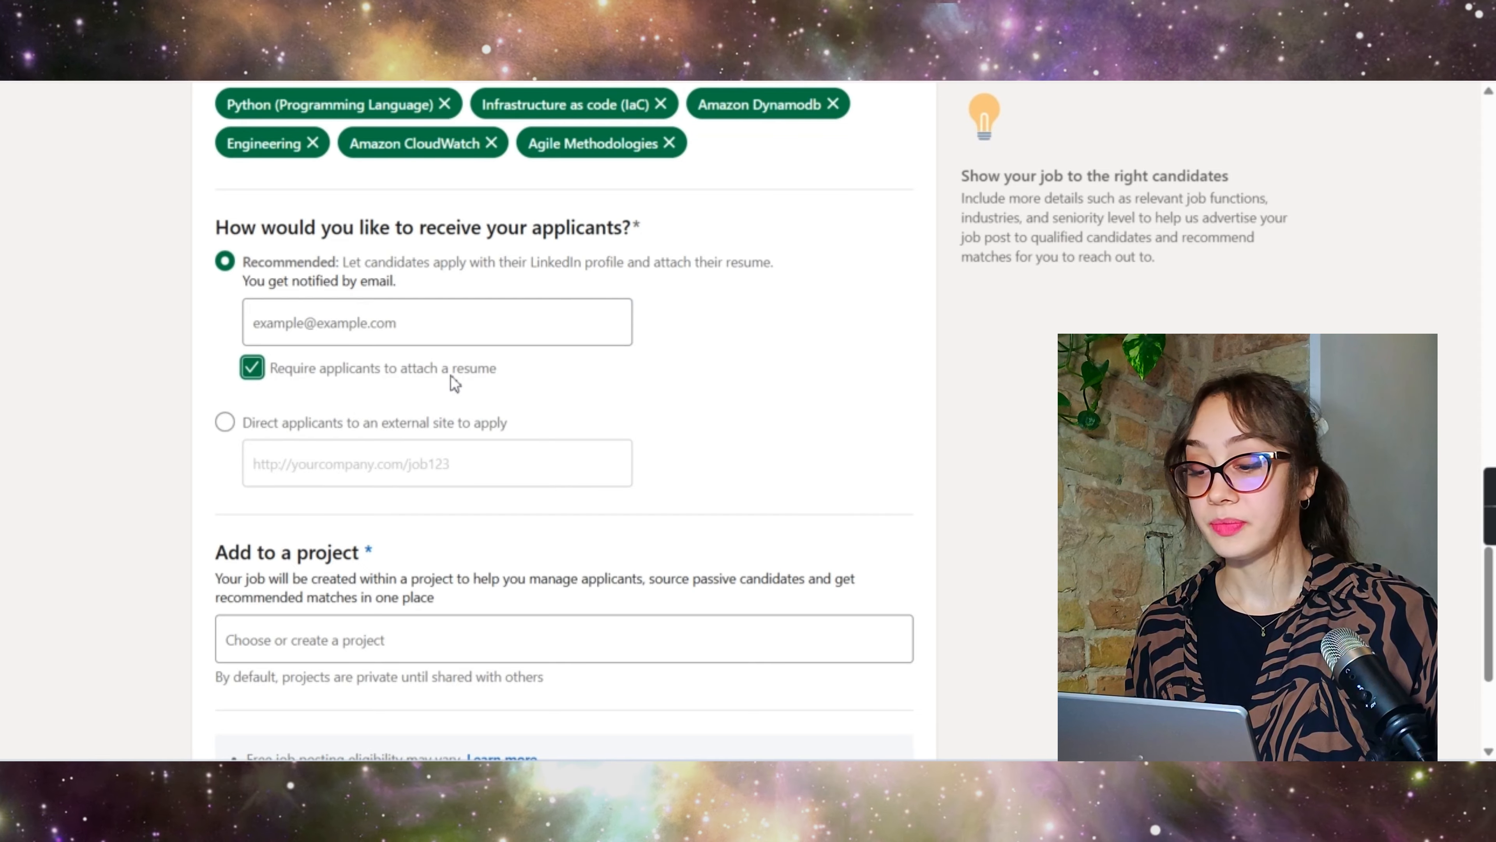
pyautogui.click(253, 371)
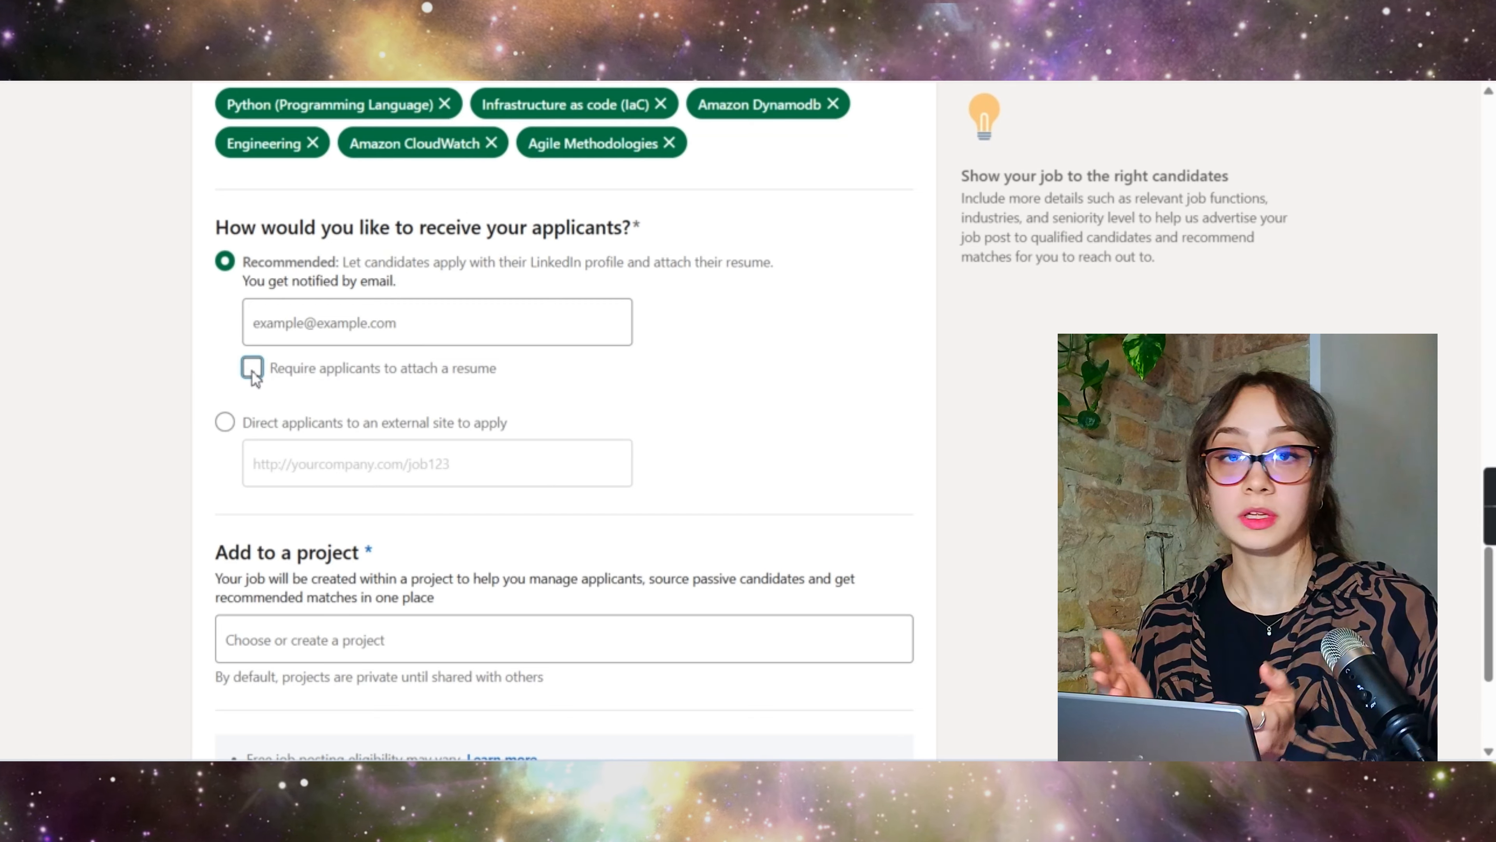
pyautogui.click(254, 370)
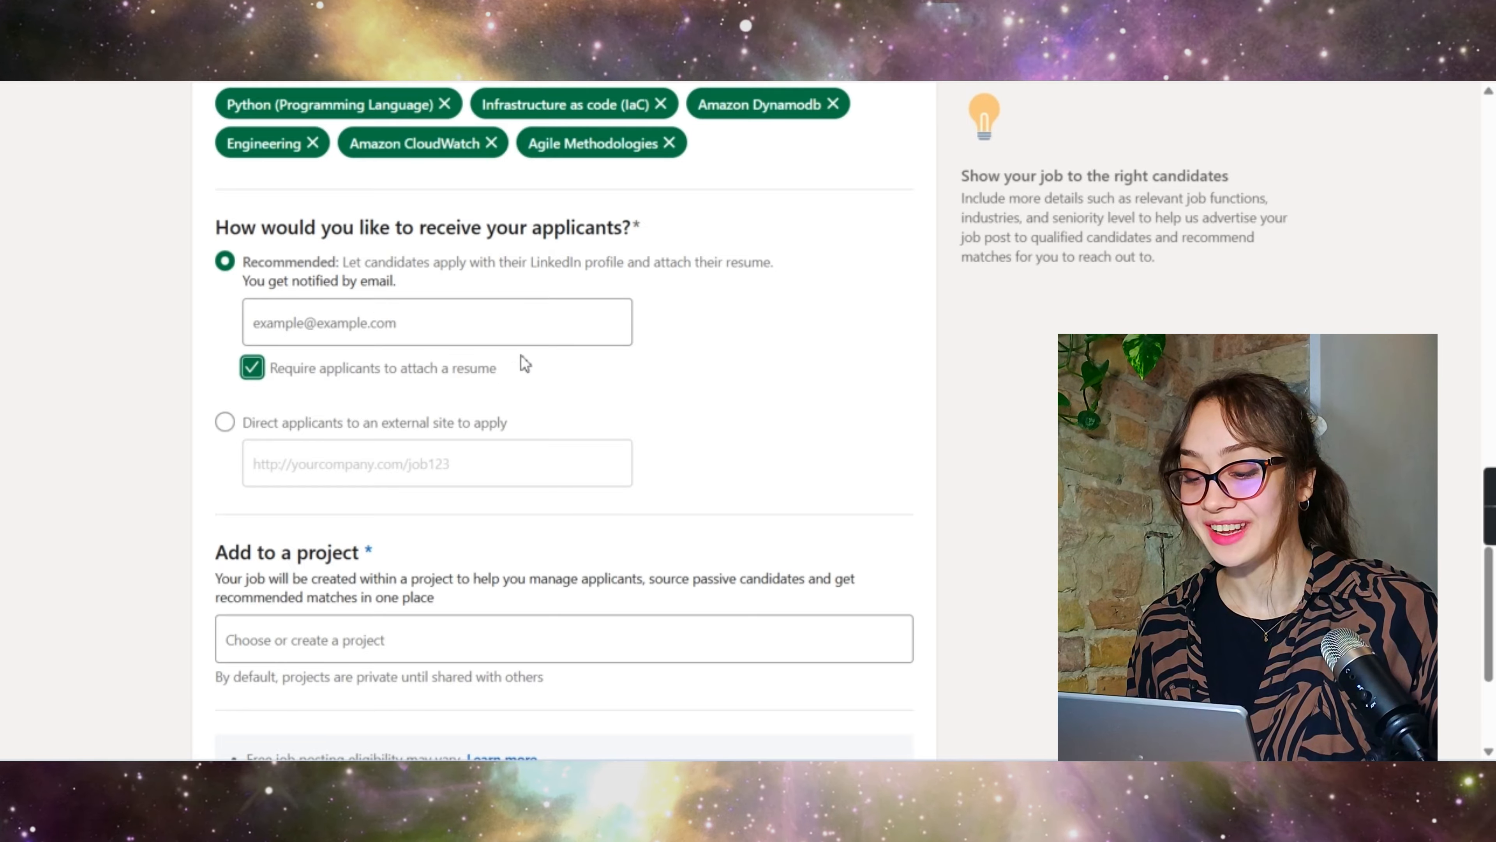
pyautogui.scroll(-2, 412, 366)
pyautogui.click(312, 329)
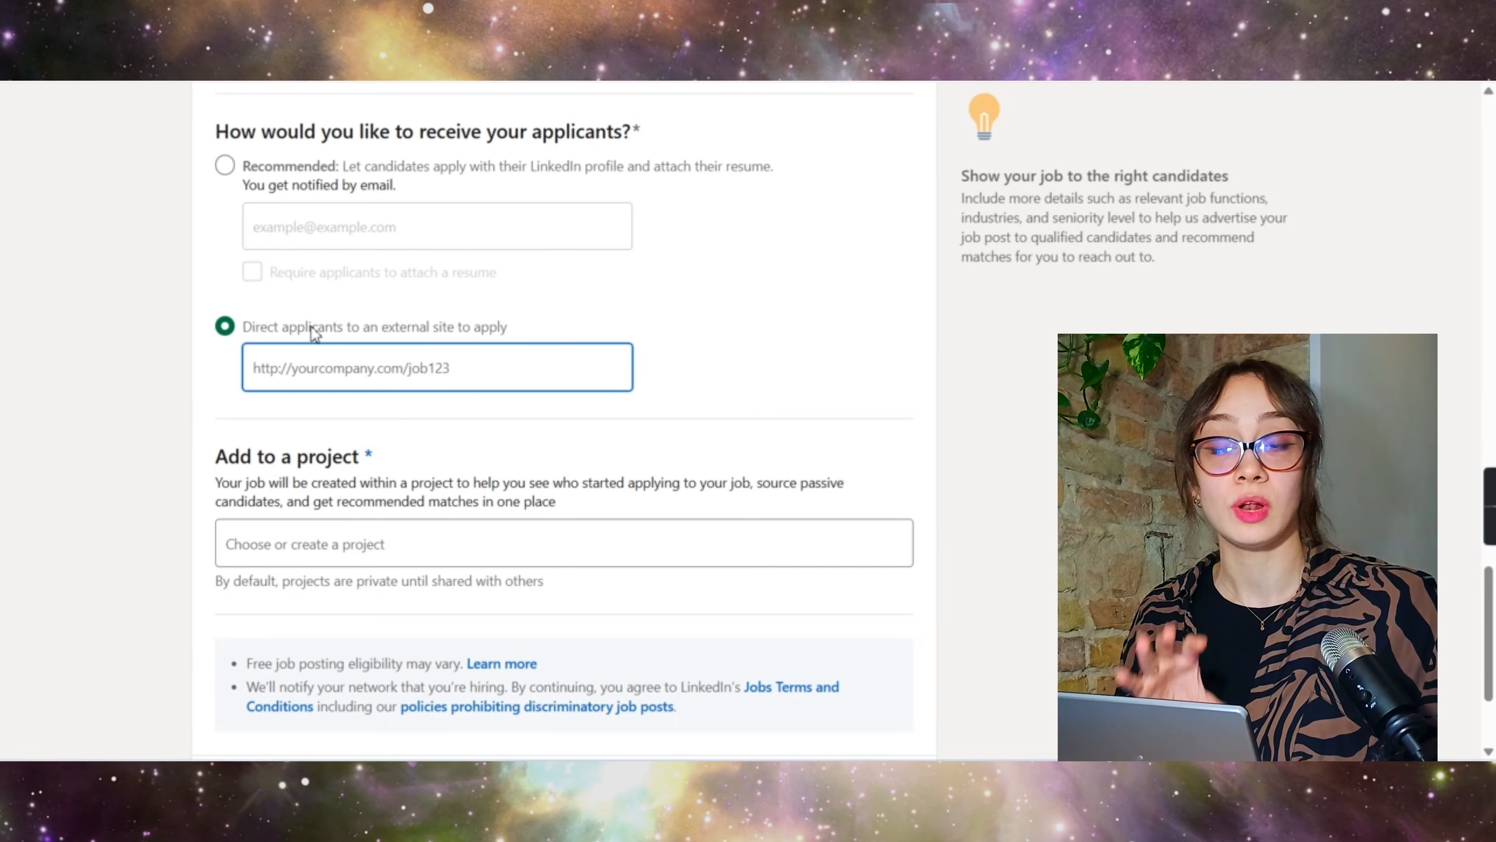
# Step: Compare the LinkedIn-profile and external-site options, then choose LinkedIn applications with a required resume
pyautogui.click(438, 214)
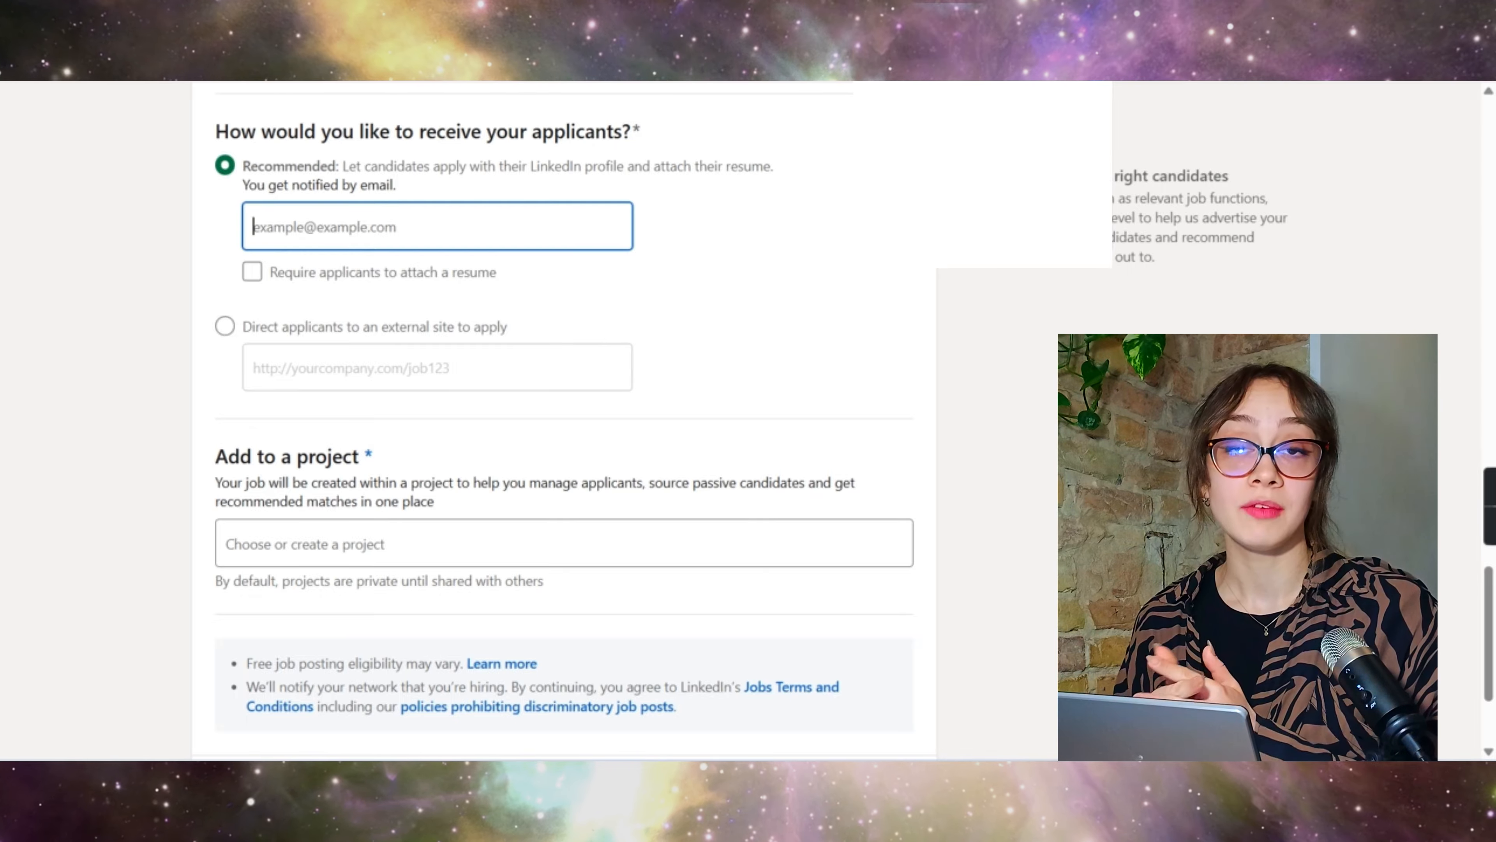
pyautogui.click(281, 329)
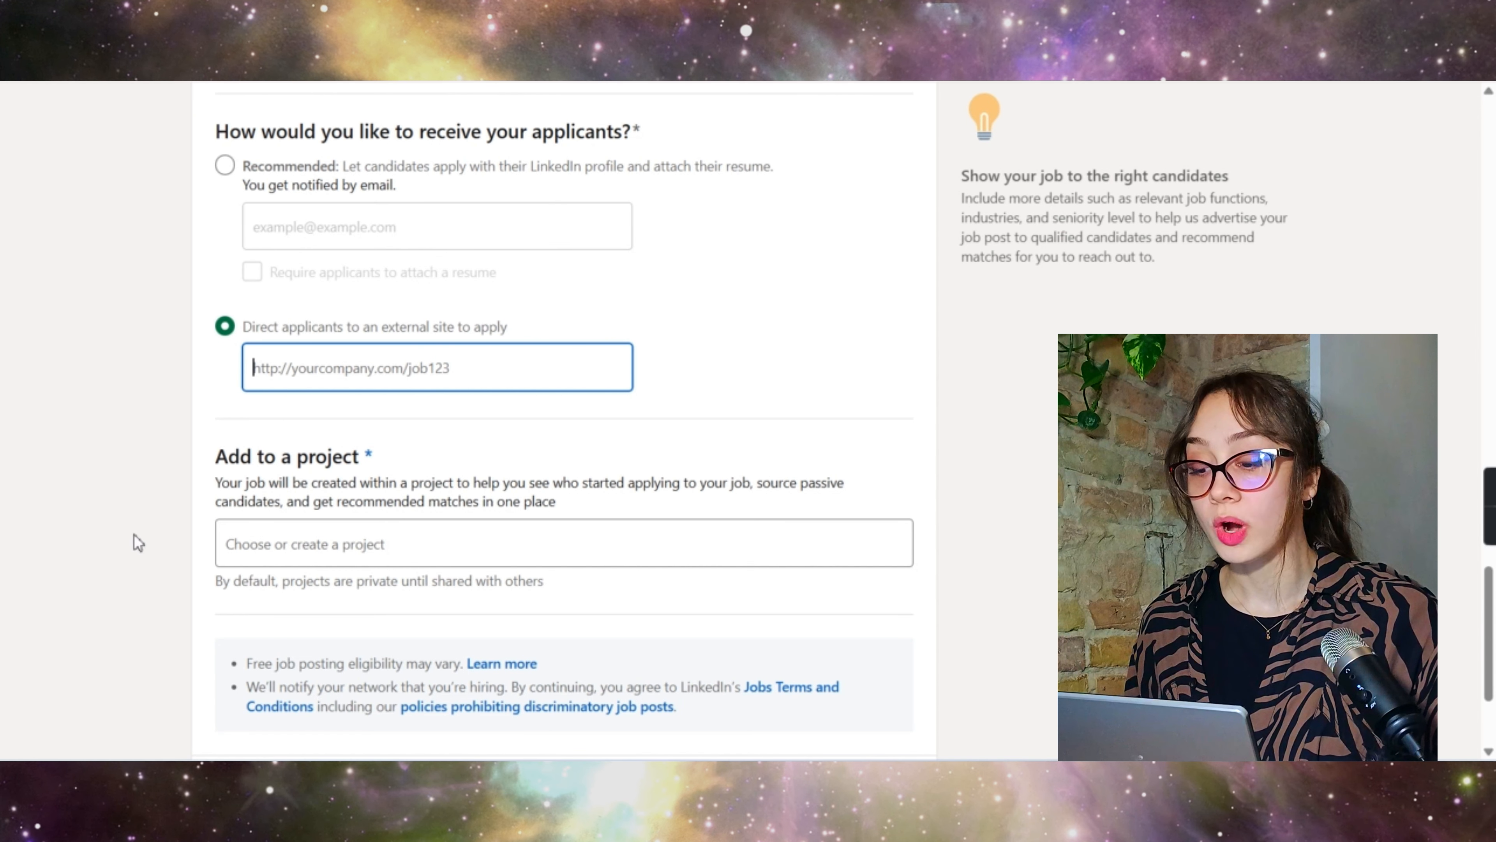
pyautogui.doubleClick(416, 331)
pyautogui.tripleClick(416, 331)
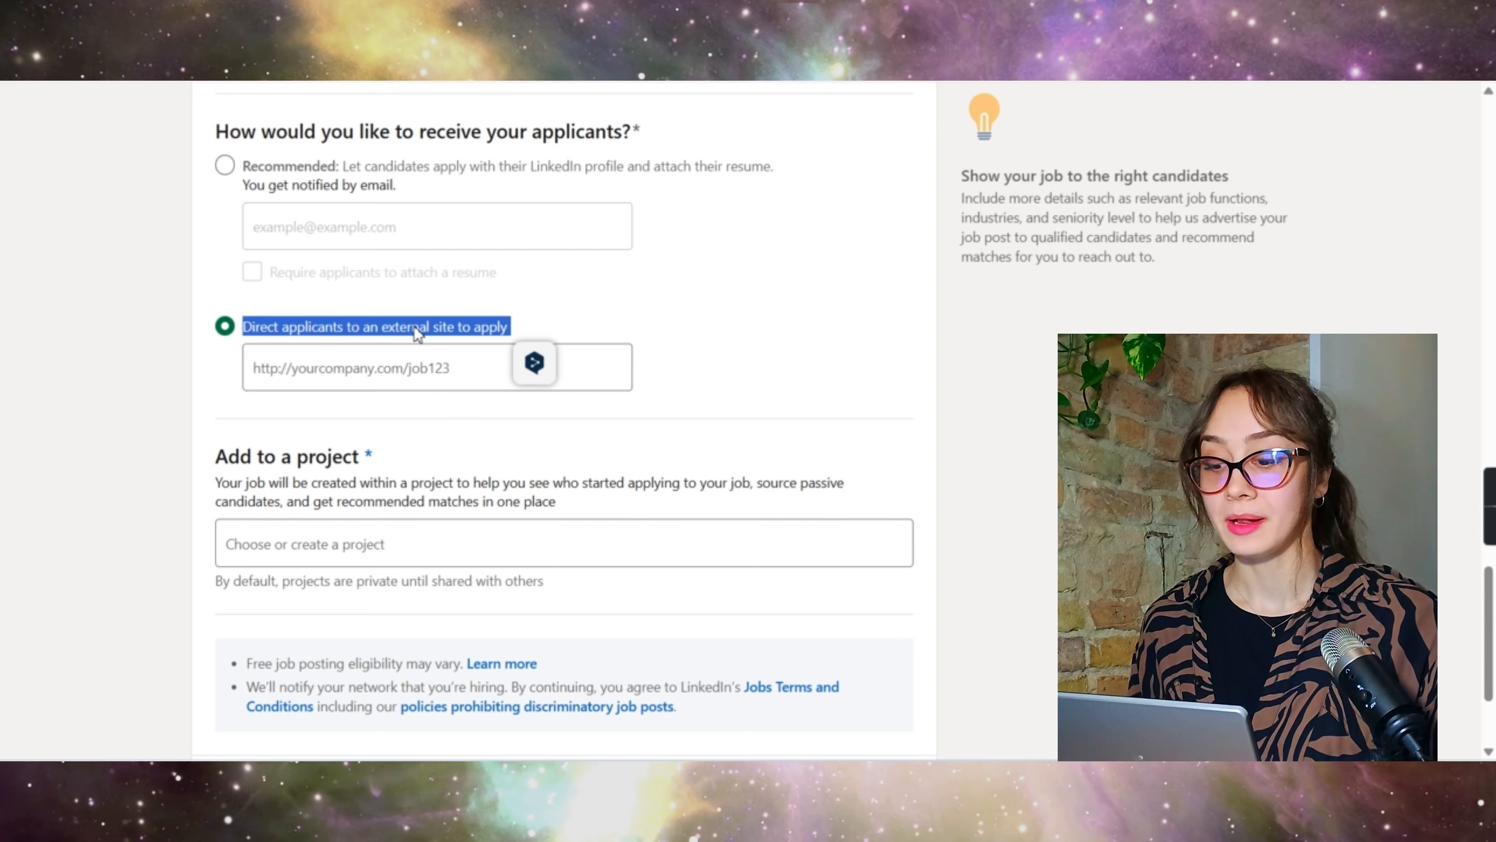
pyautogui.click(675, 308)
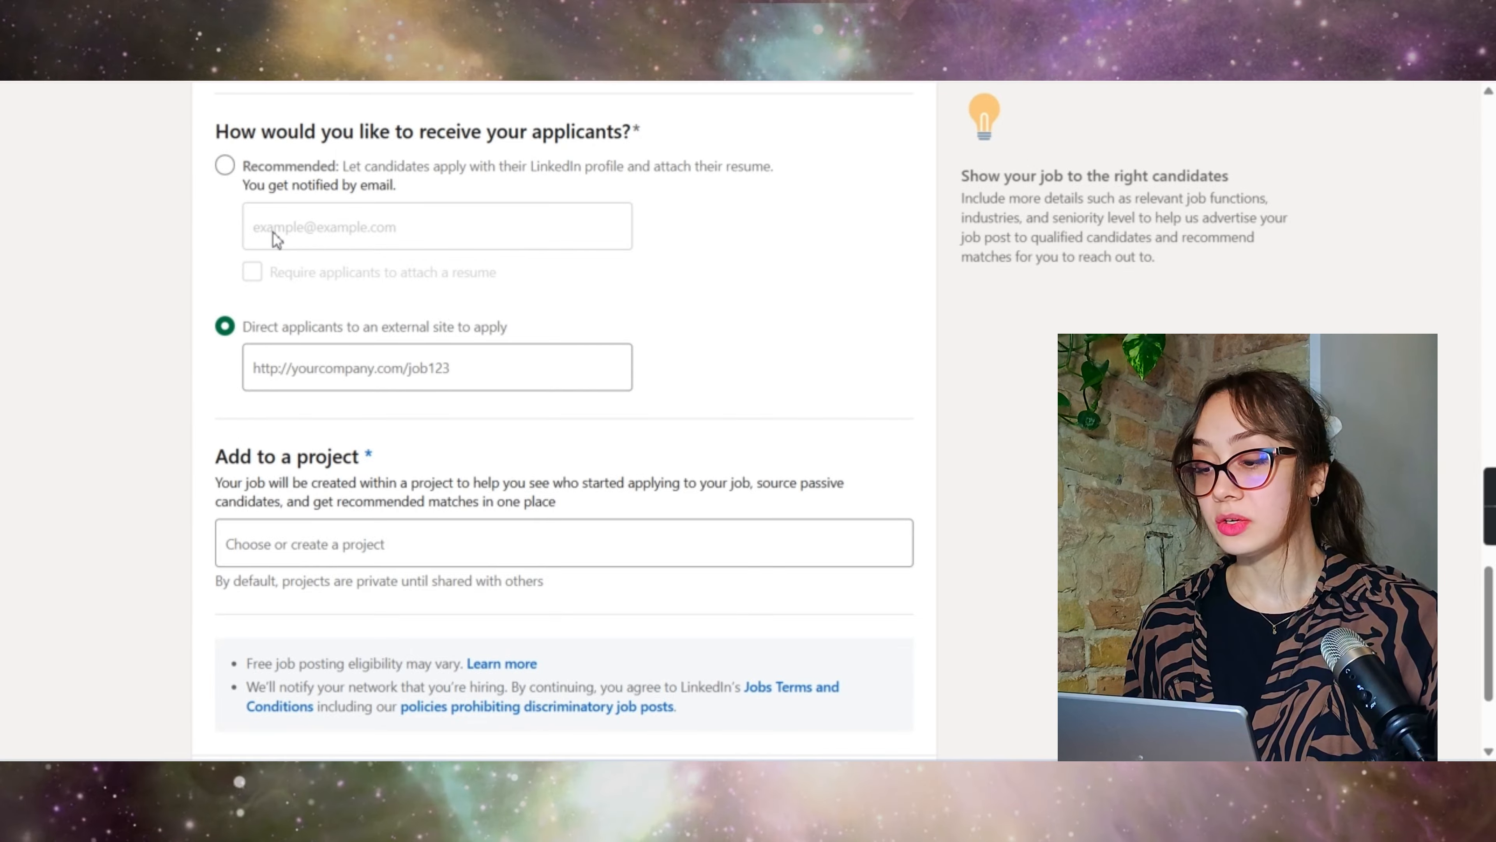
pyautogui.click(312, 233)
pyautogui.click(253, 273)
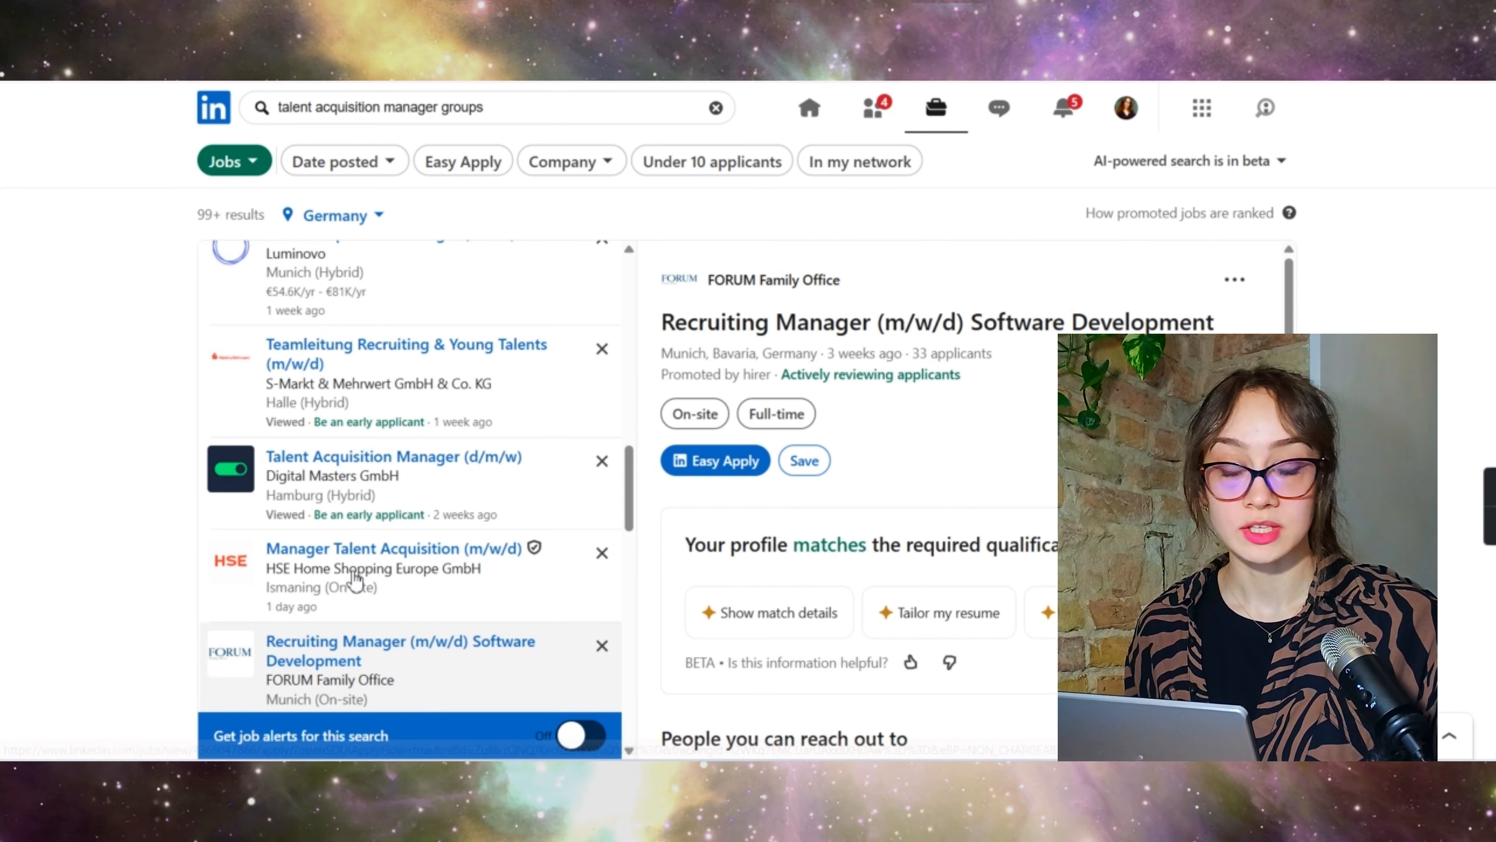
# Step: View the Talent Acquisition Manager, DACH listing's external application page, then return to LinkedIn
pyautogui.scroll(5, 351, 464)
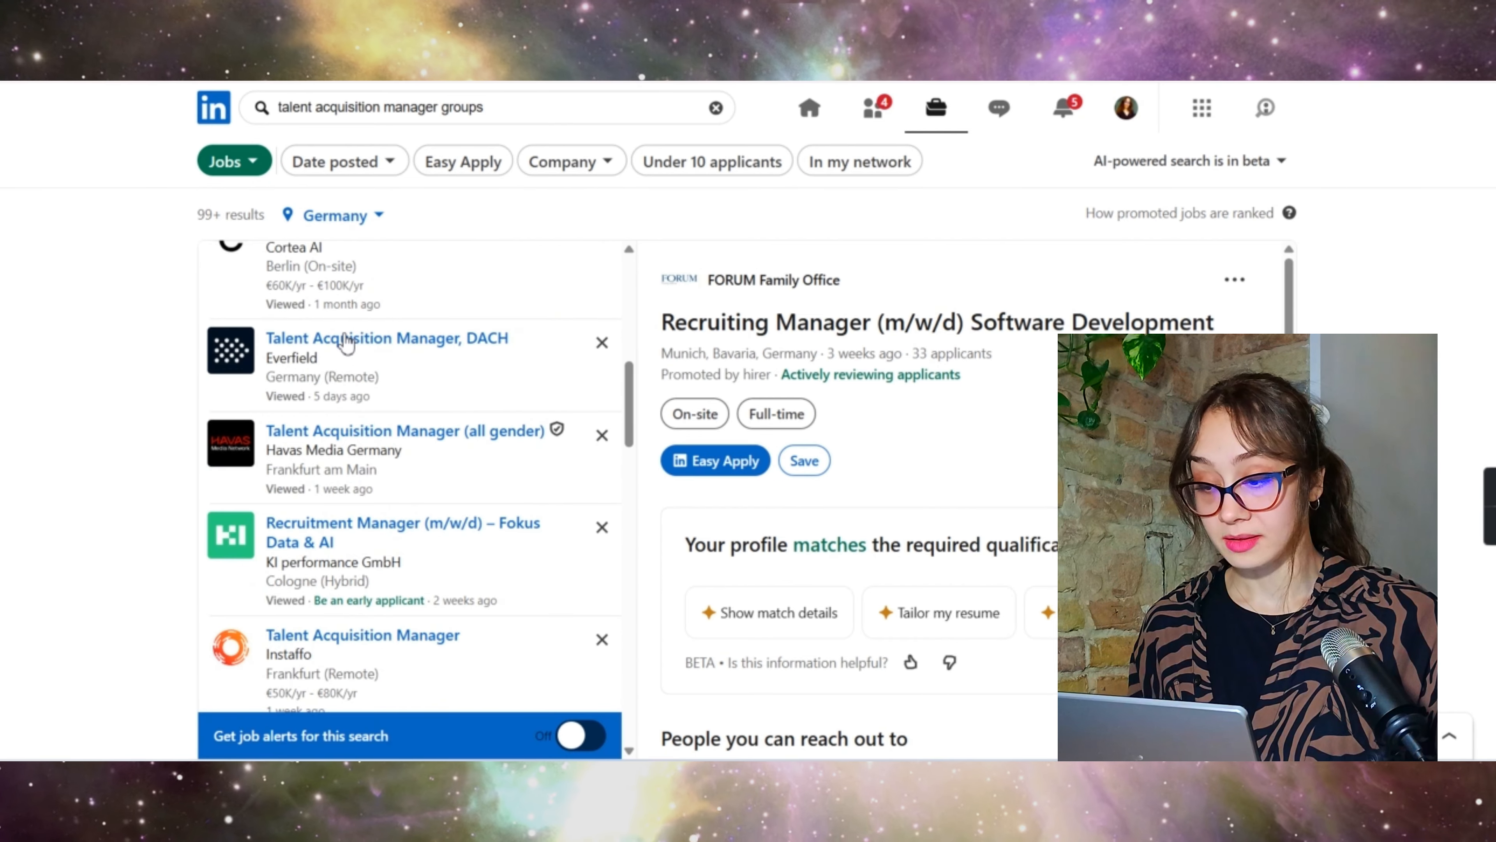
pyautogui.click(346, 342)
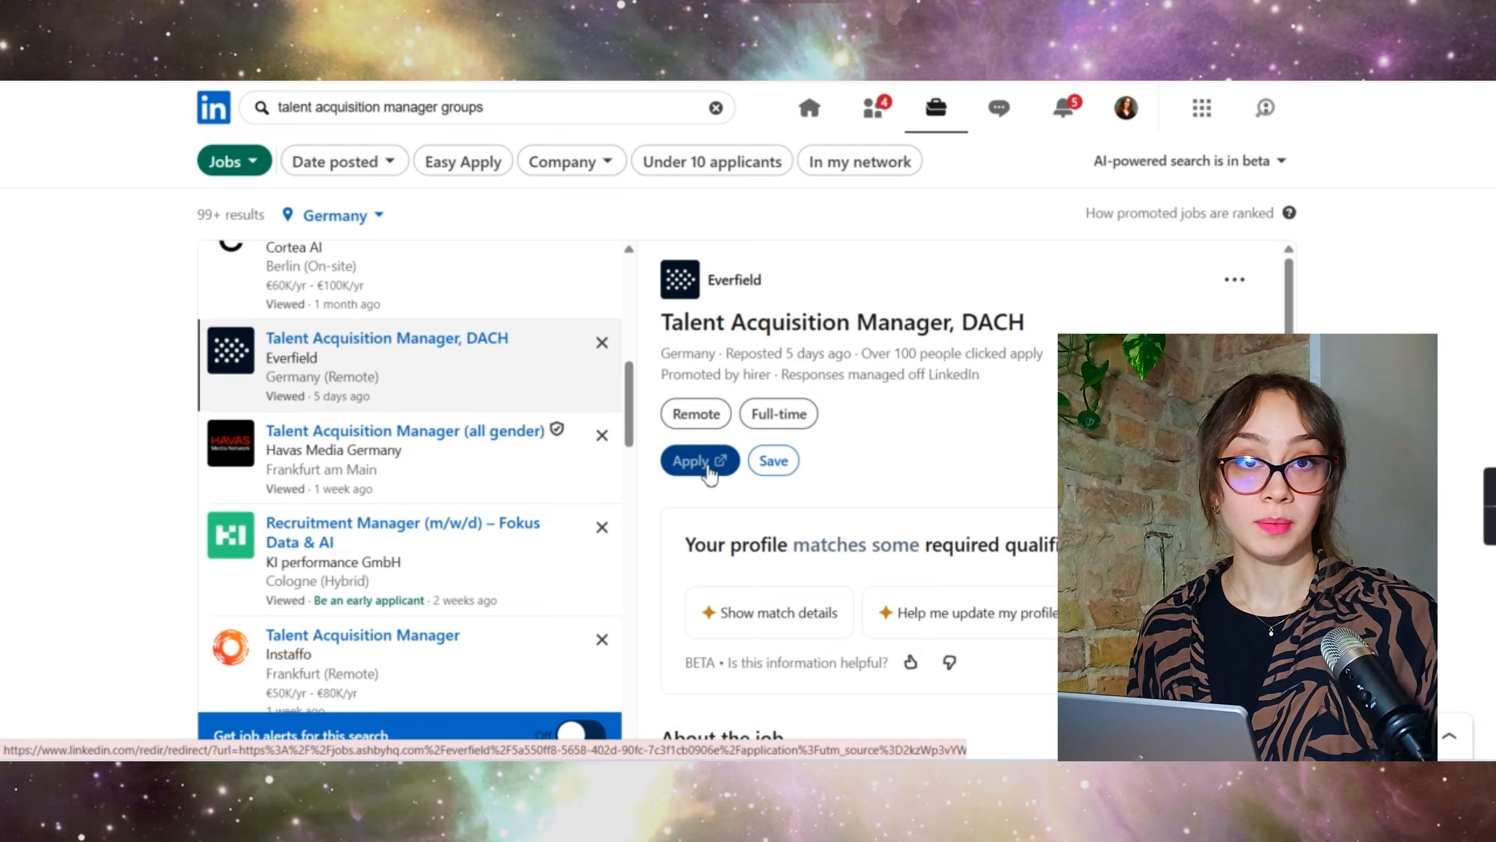
pyautogui.click(708, 469)
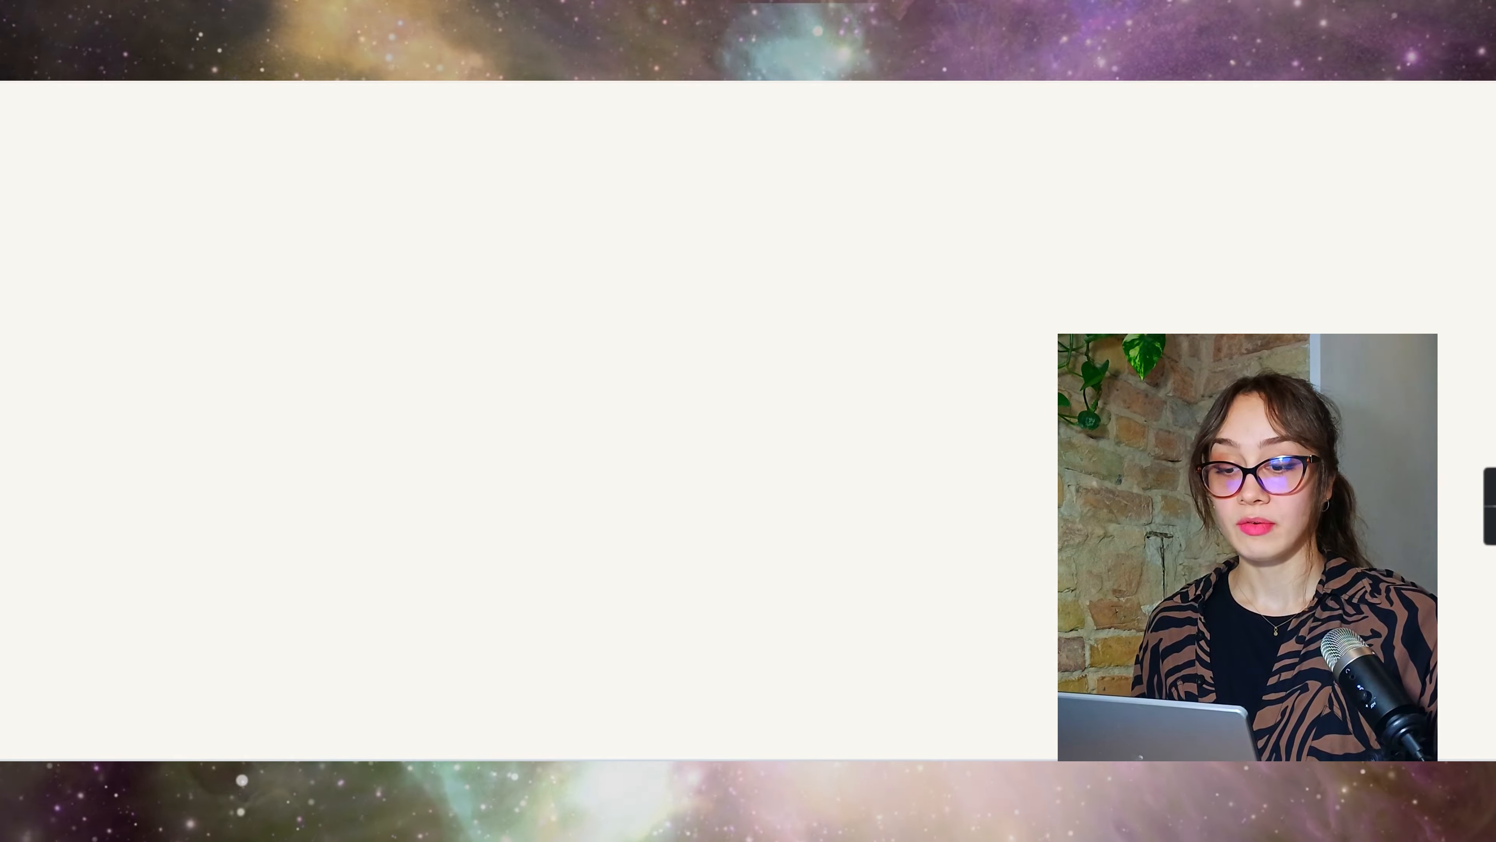
pyautogui.hotkey('ctrl', 'w')
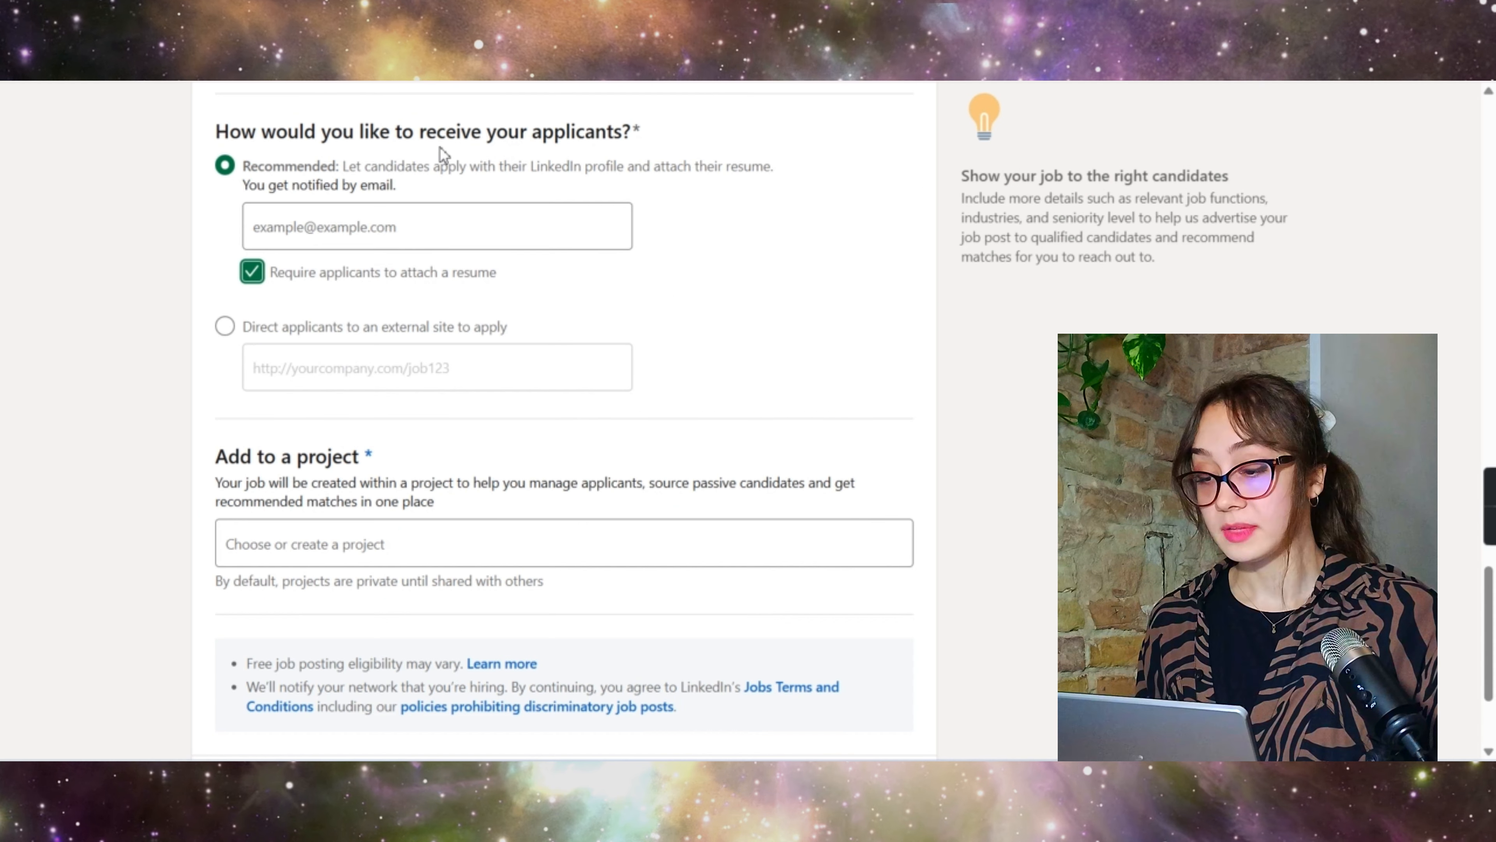
# Step: Create the project 'Cloud Applicants Job ad 2026' for the job and continue to Step 2
pyautogui.scroll(-3, 407, 241)
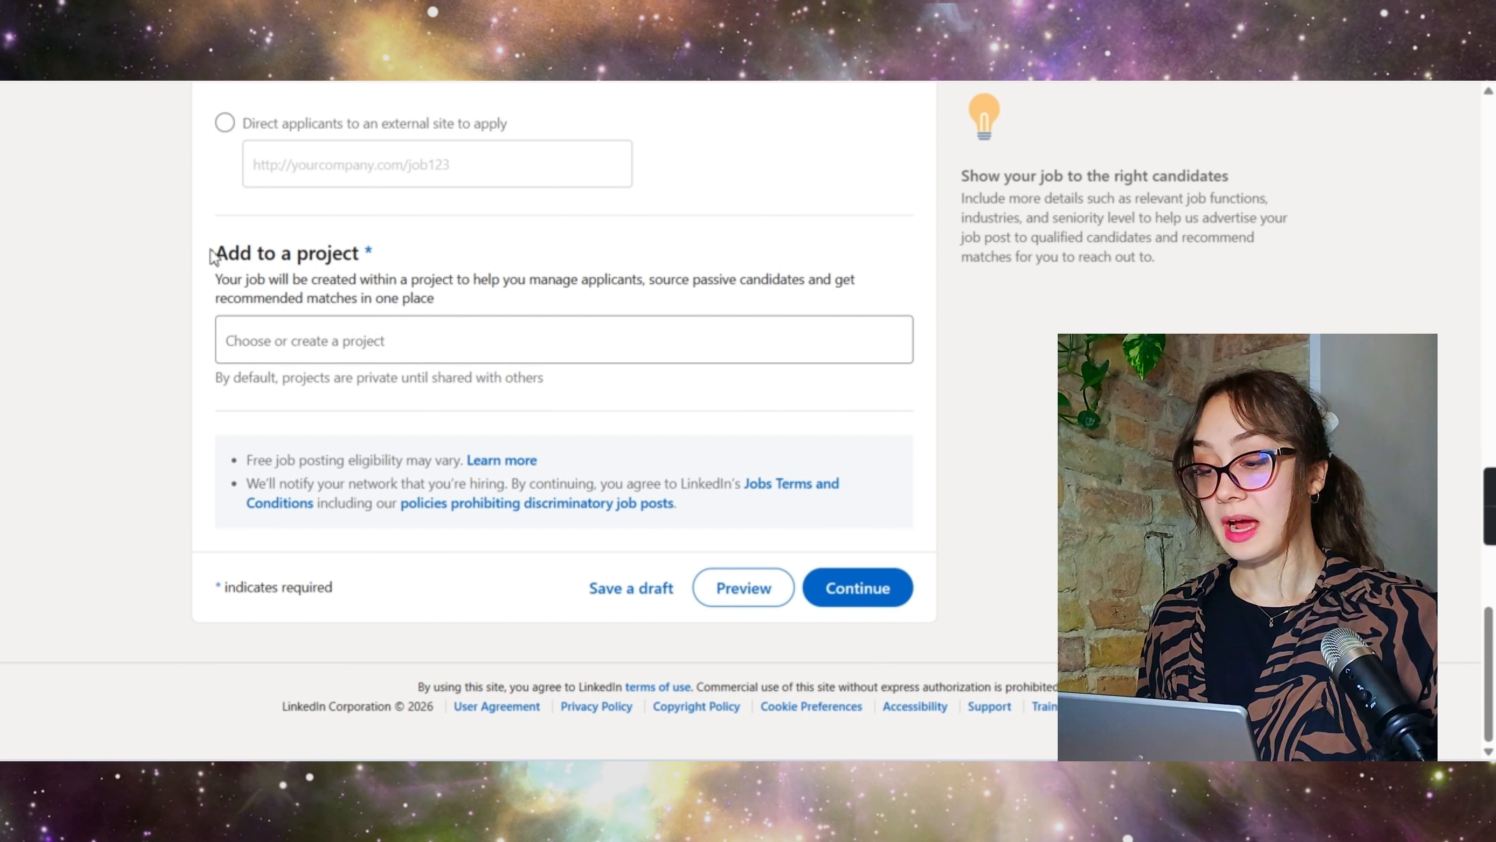
pyautogui.moveTo(216, 253); pyautogui.dragTo(363, 260)
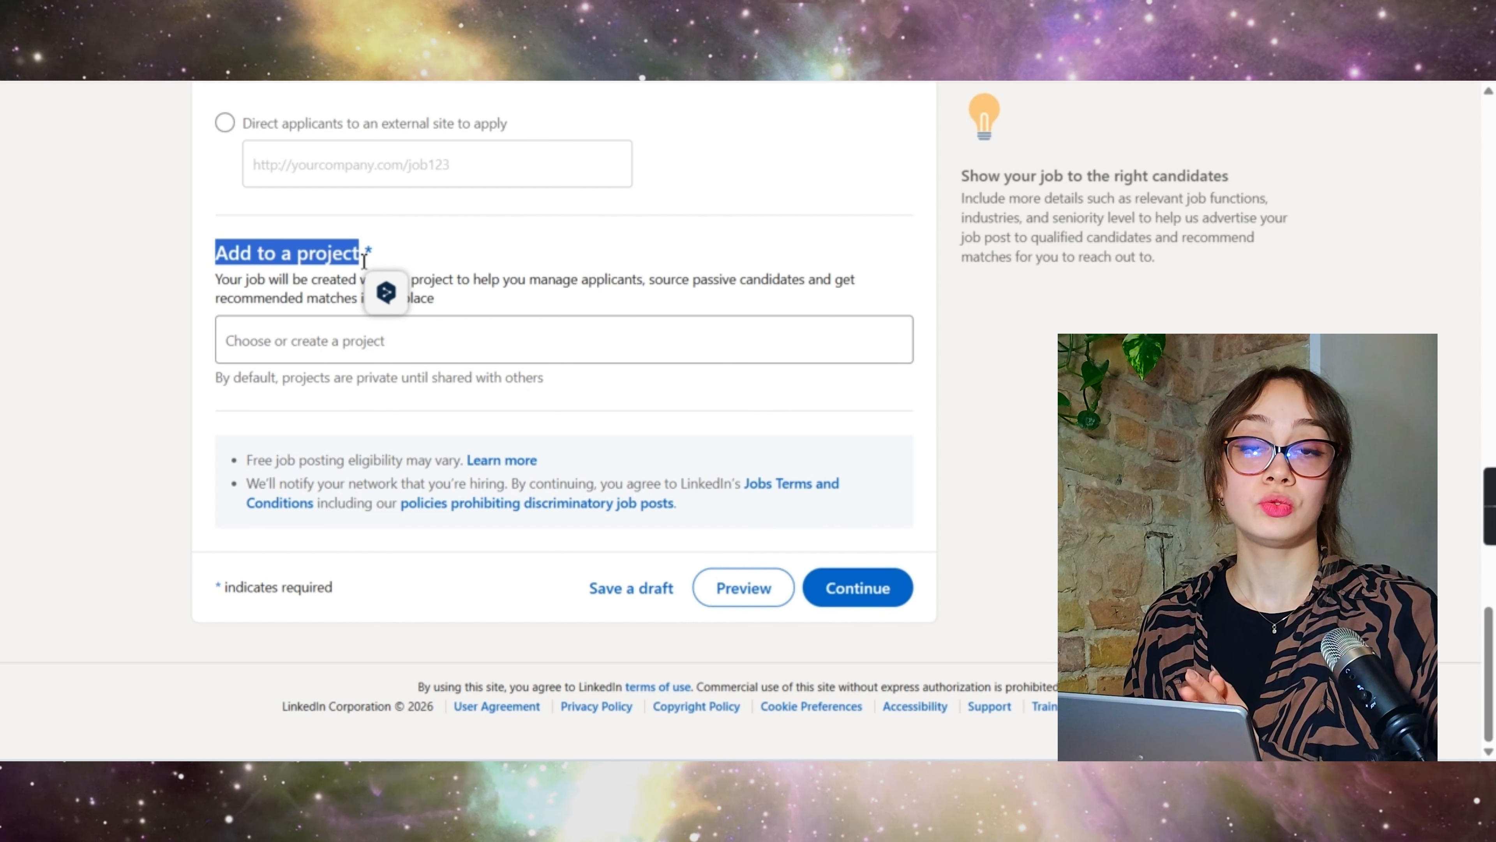
pyautogui.click(300, 341)
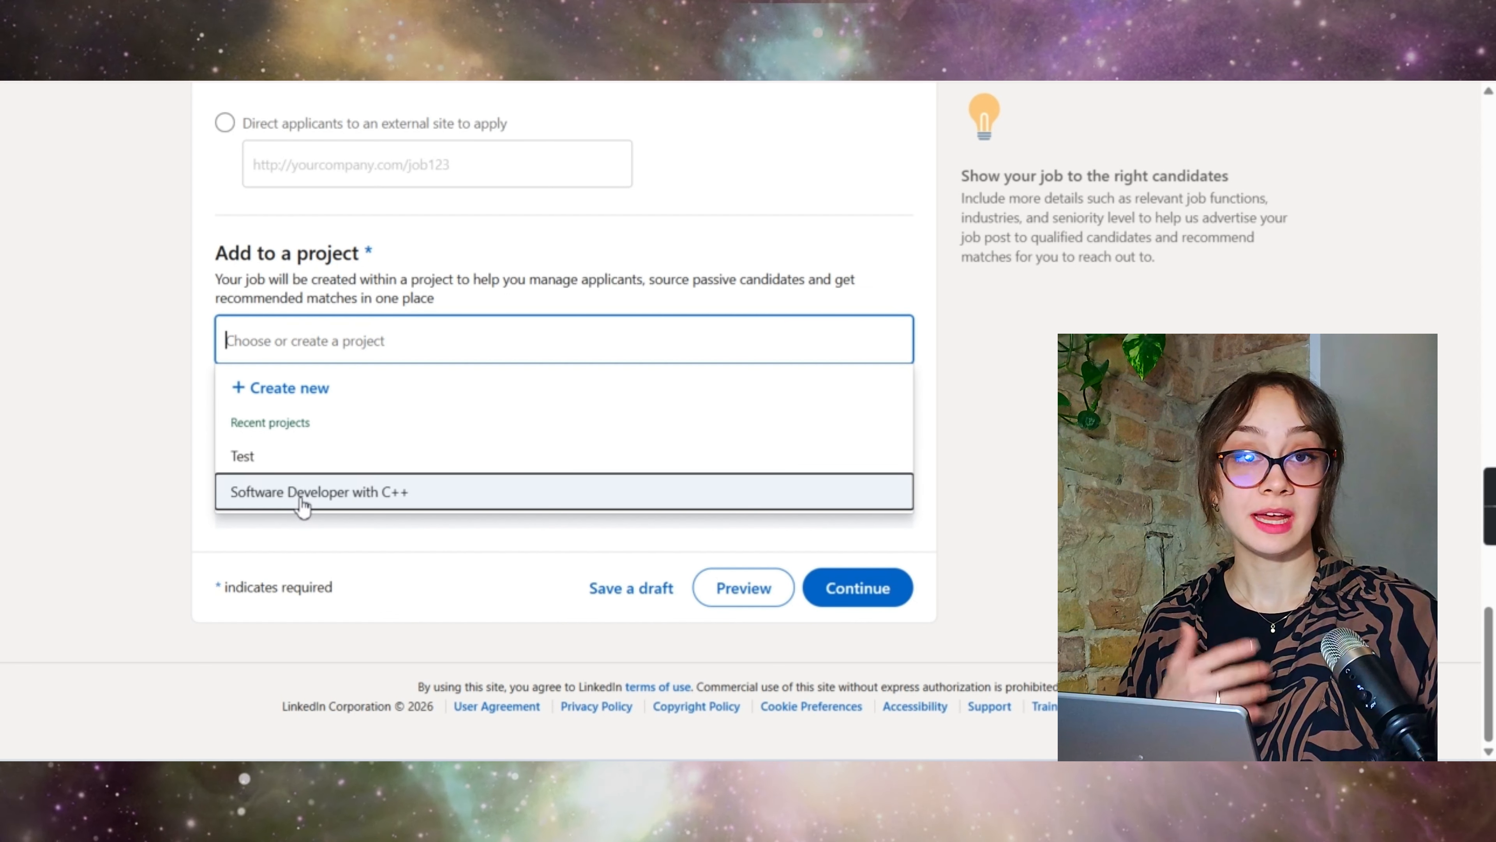
pyautogui.click(287, 386)
pyautogui.click(274, 347)
pyautogui.write('Cloud Applicants Job ad 2026')
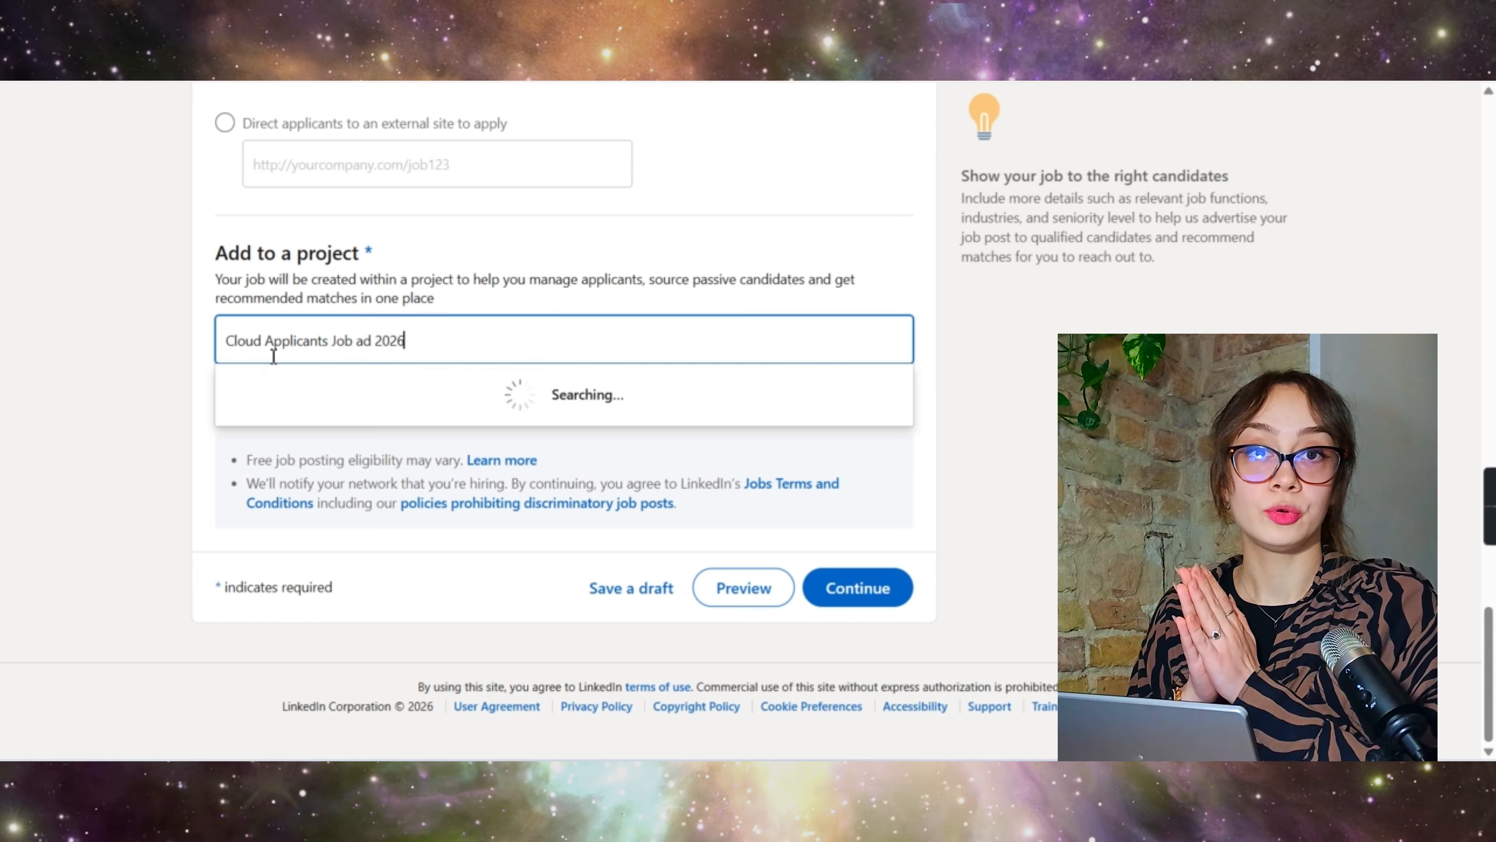
pyautogui.click(358, 390)
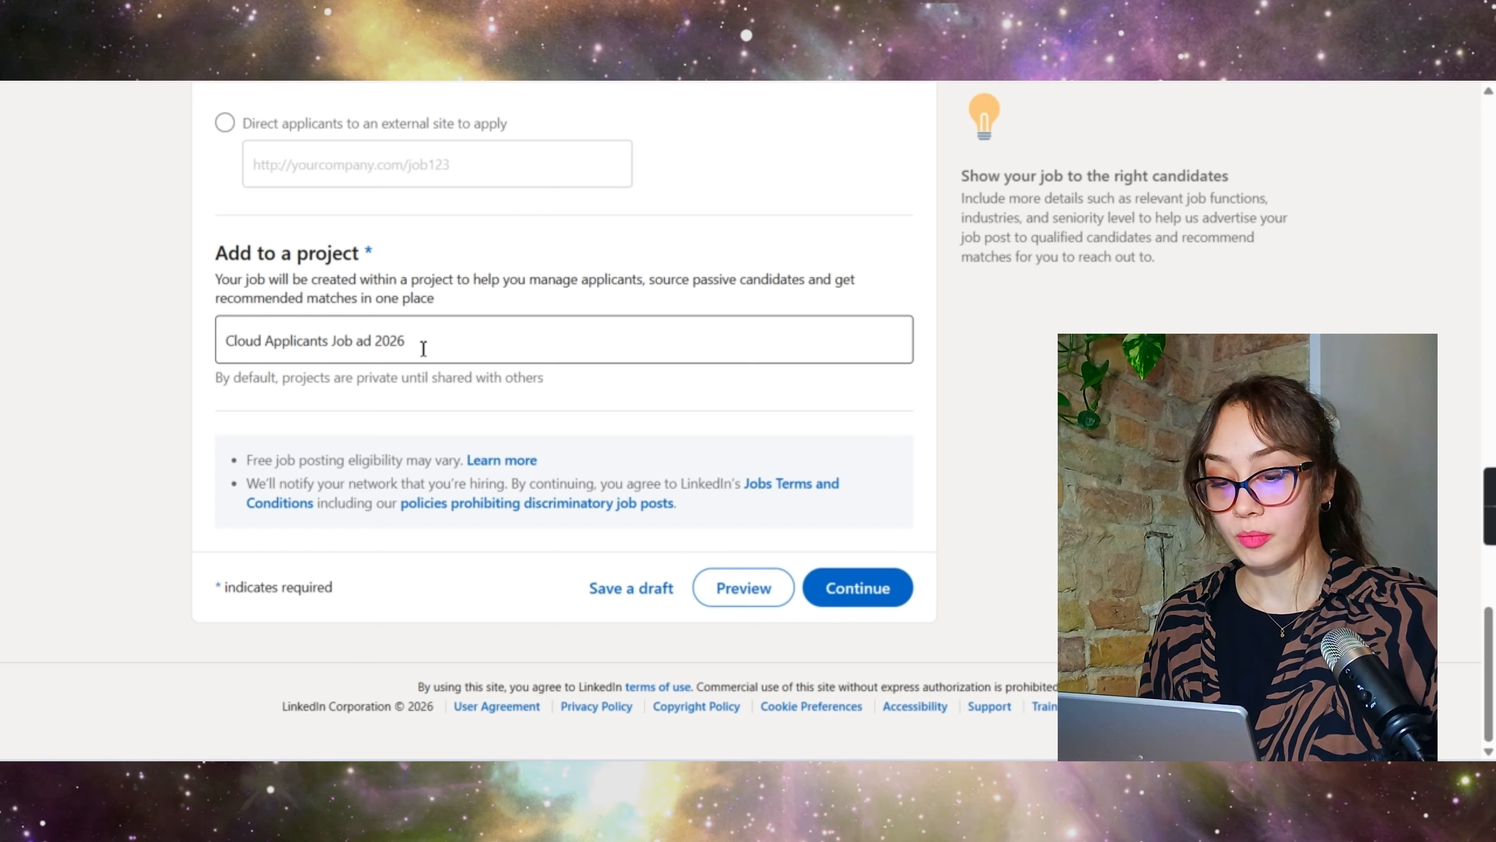
pyautogui.click(879, 604)
# Step: Delete the Amazon Relational Database, Terraform and JSON years-of-experience questions
pyautogui.scroll(-3, 600, 414)
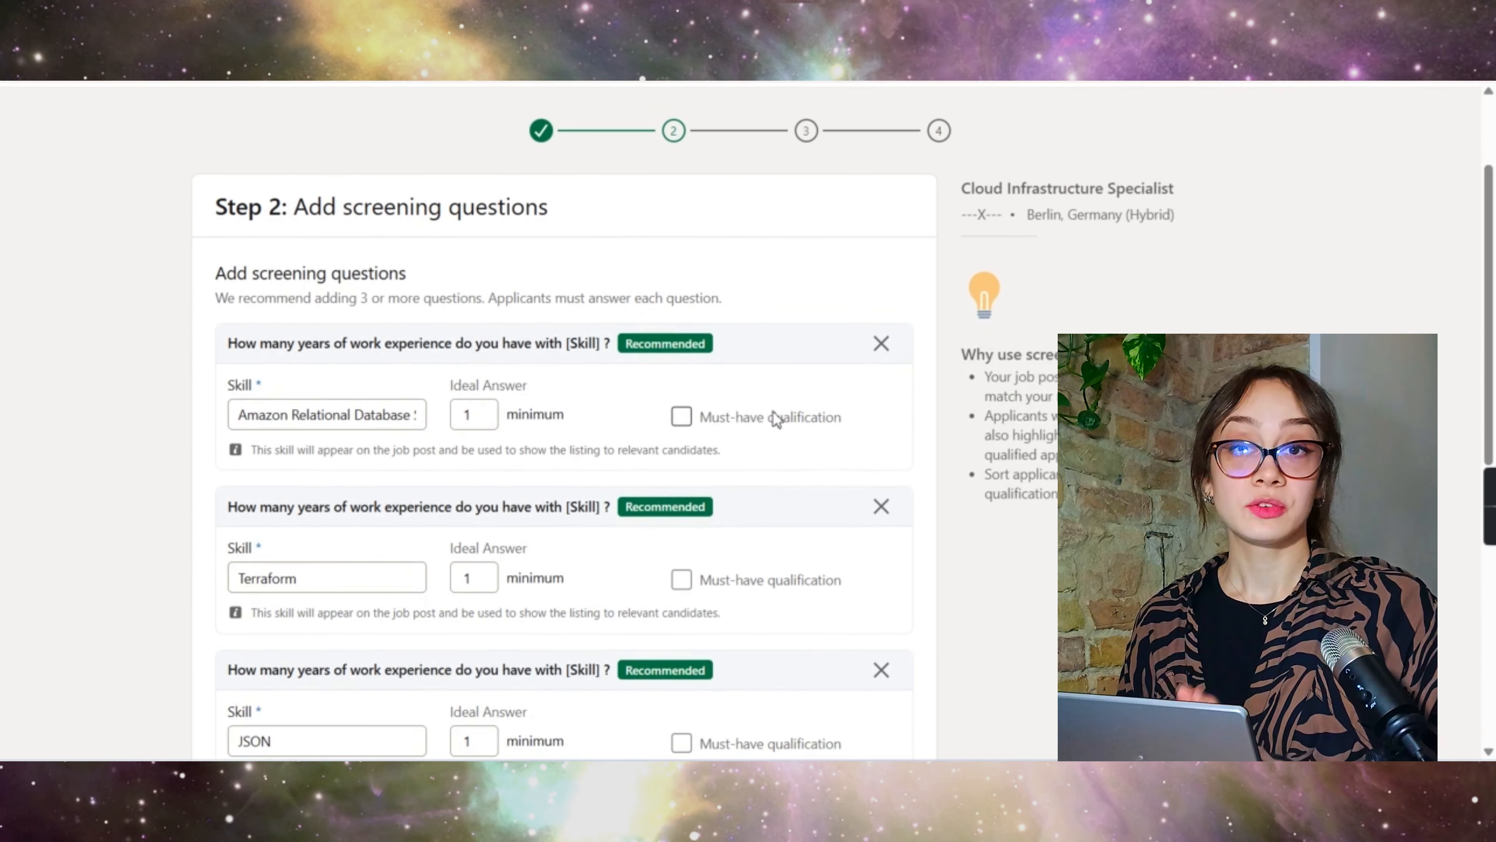
pyautogui.scroll(-1, 774, 418)
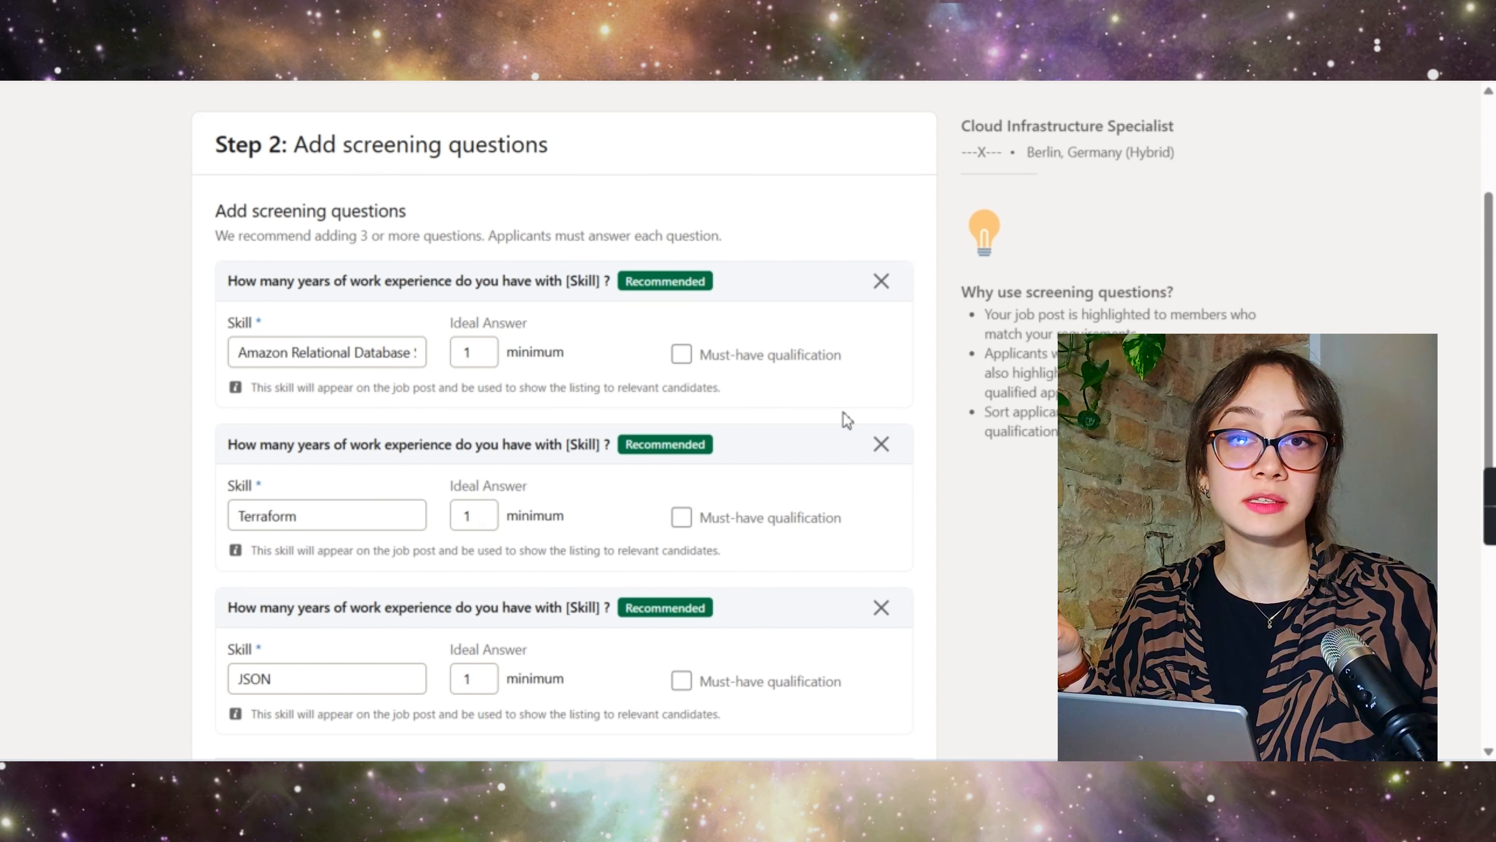
pyautogui.scroll(-1, 846, 420)
pyautogui.click(878, 260)
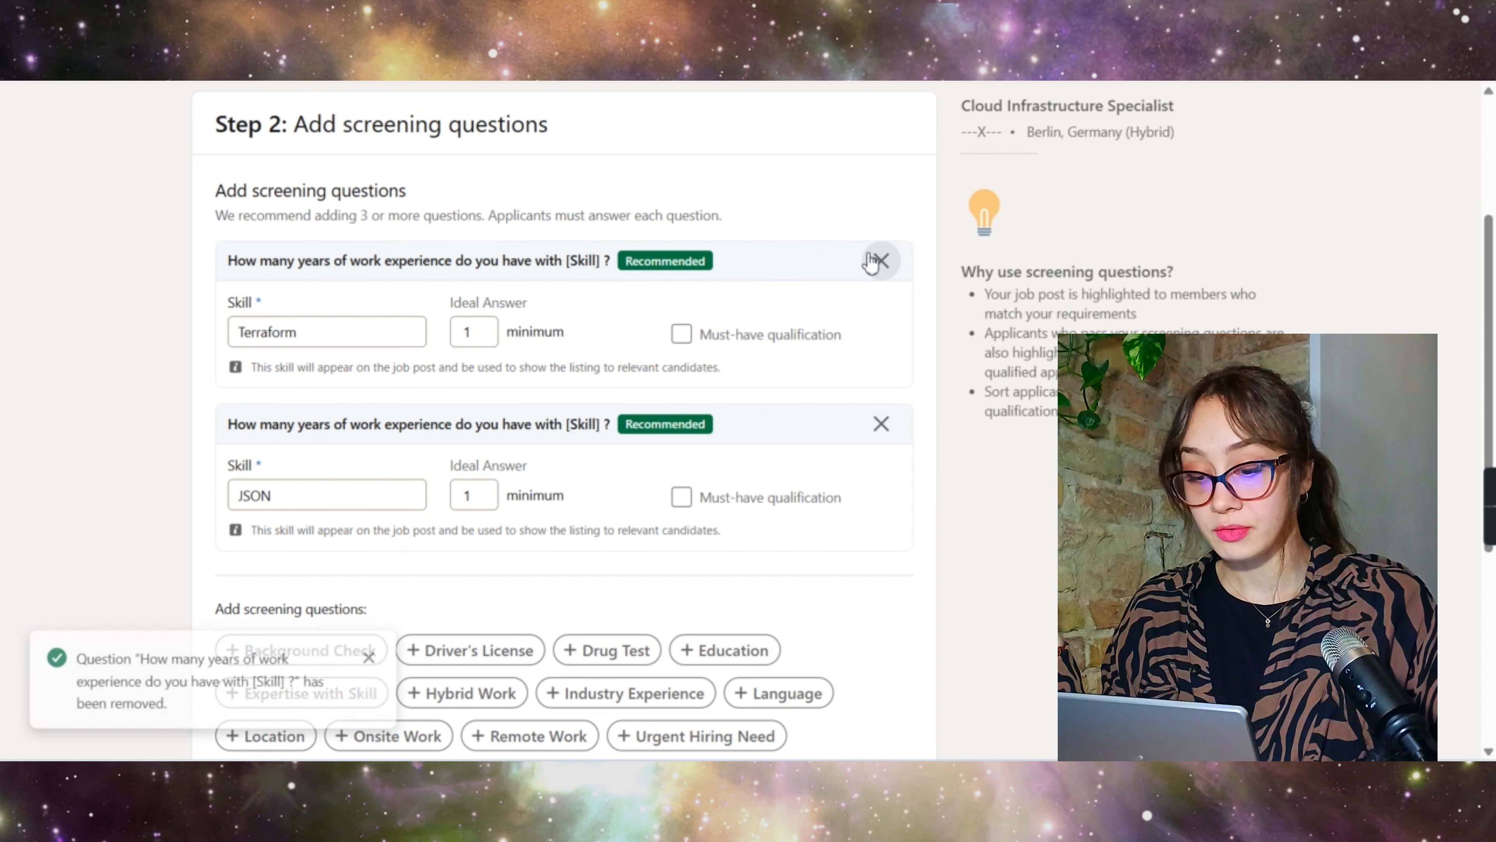
pyautogui.click(878, 259)
pyautogui.click(876, 260)
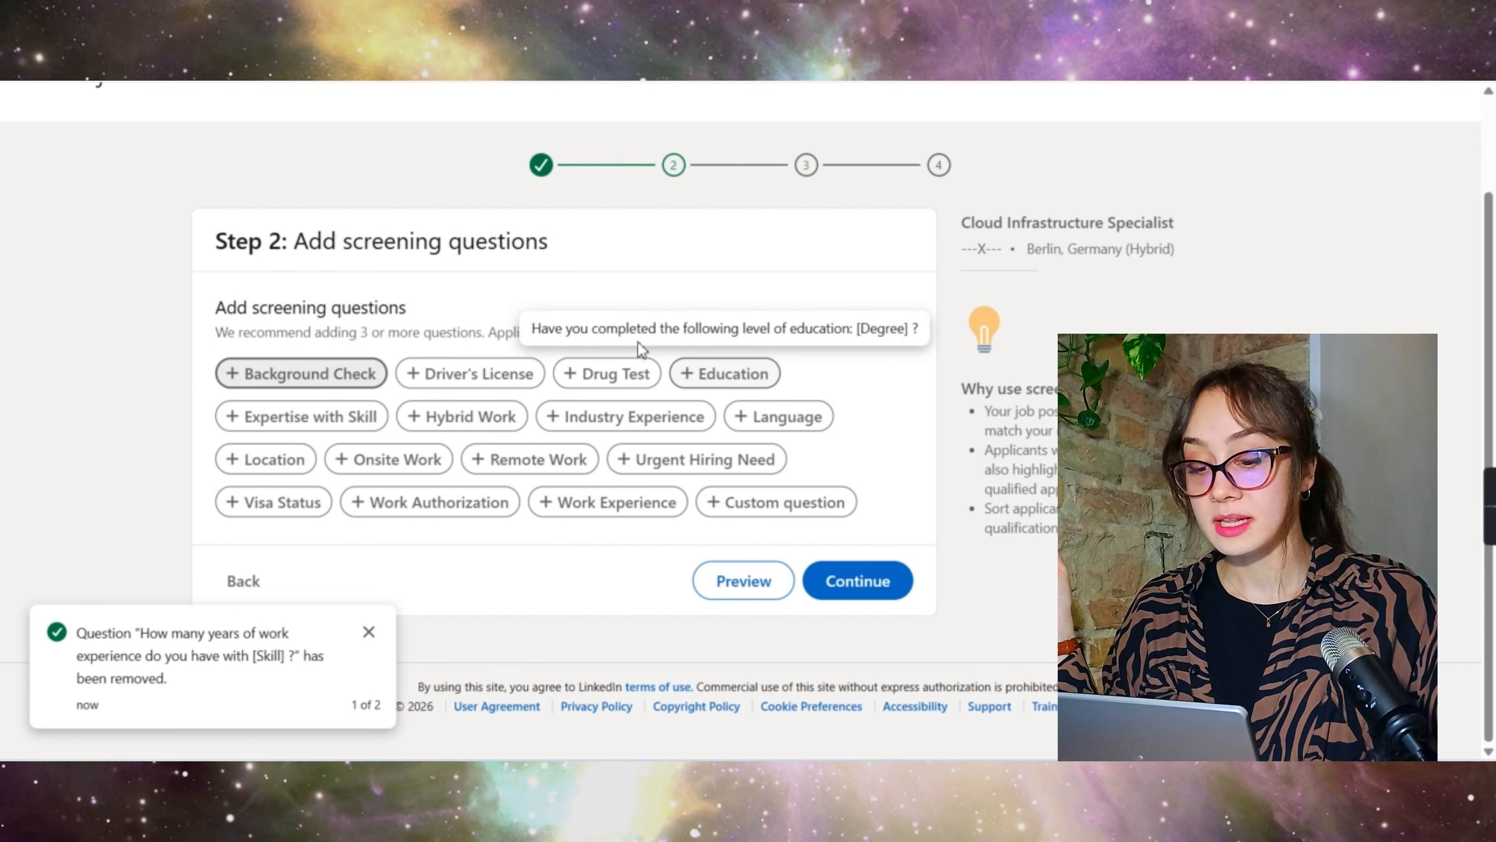
# Step: Add a French language question with ideal answer Professional, marked as a must-have qualification
pyautogui.click(779, 415)
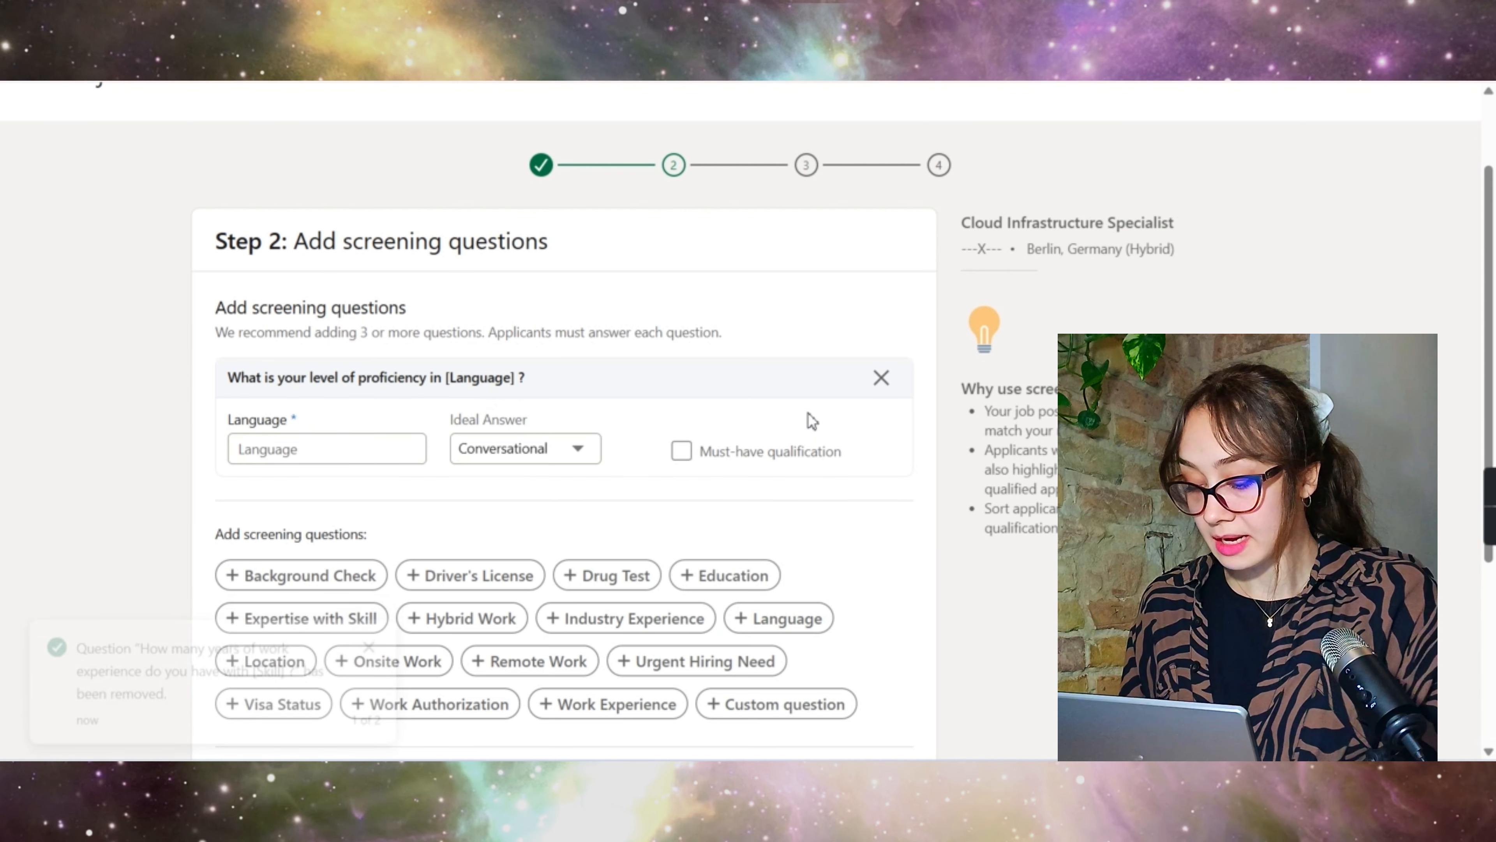
pyautogui.click(346, 450)
pyautogui.write('Fre')
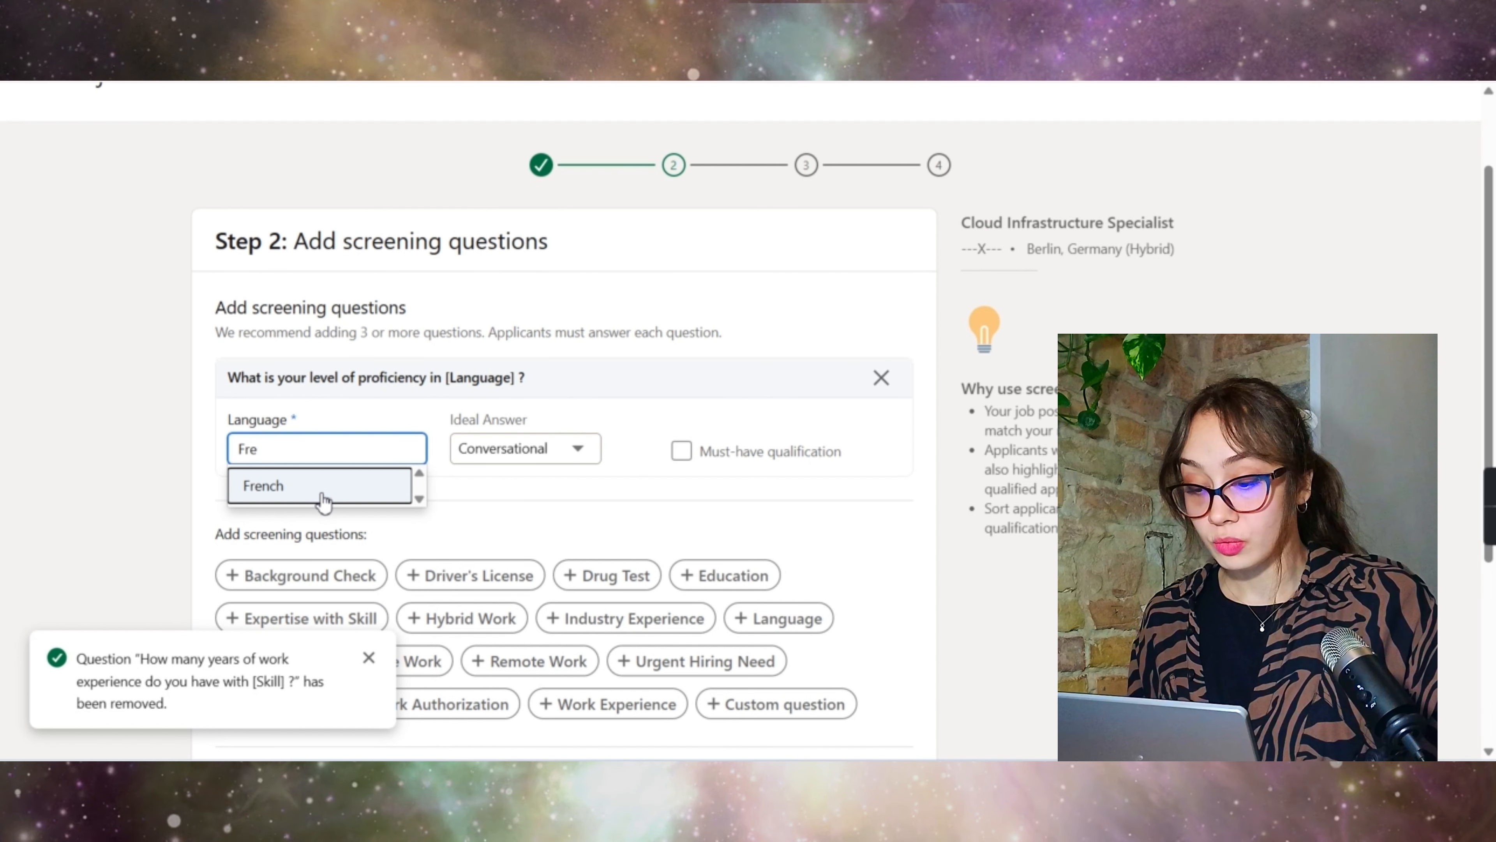
pyautogui.click(323, 501)
pyautogui.click(512, 449)
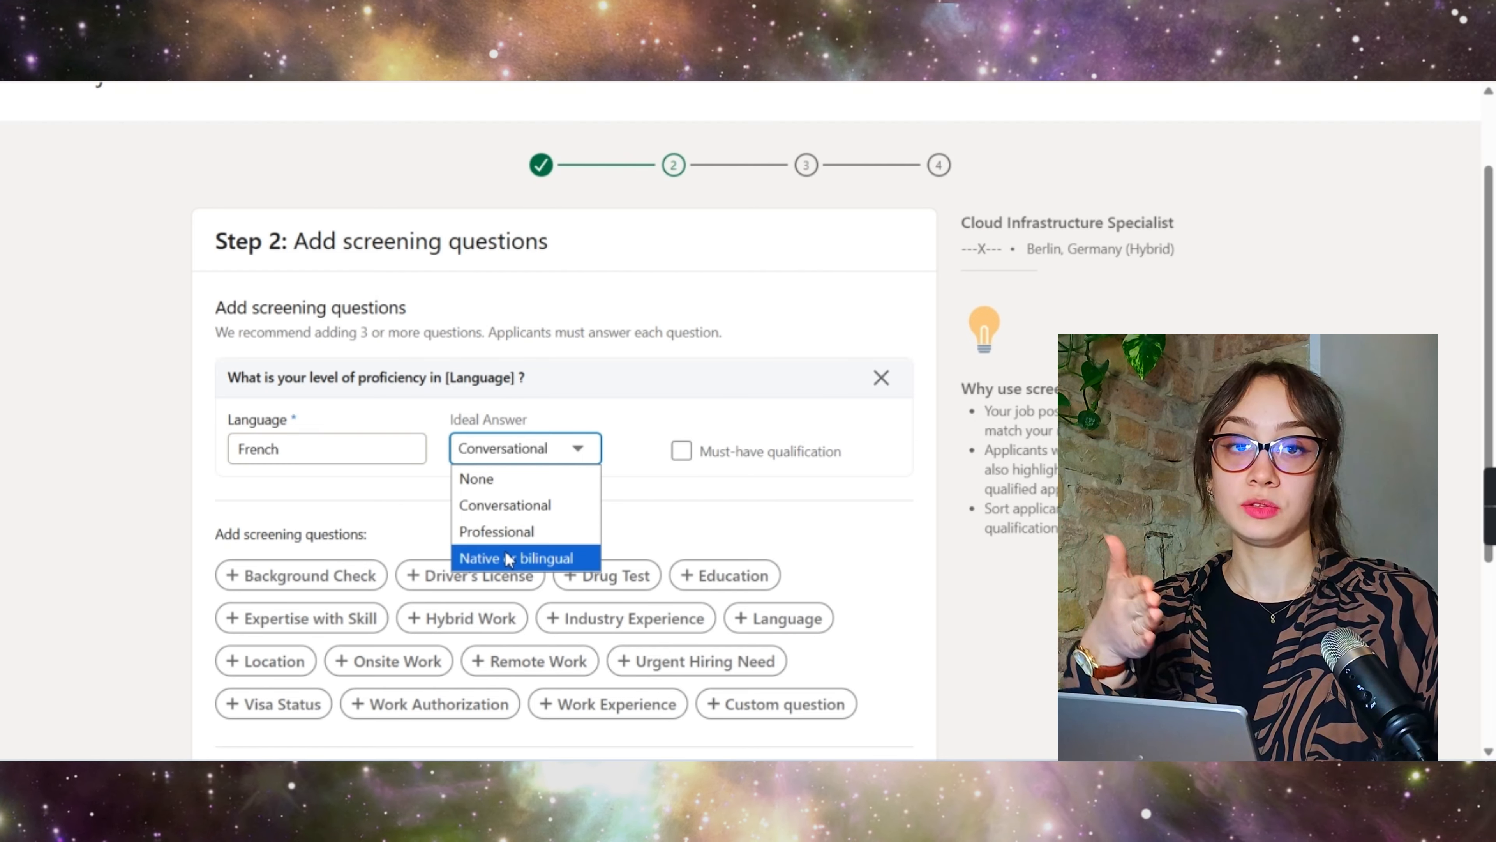
pyautogui.click(509, 532)
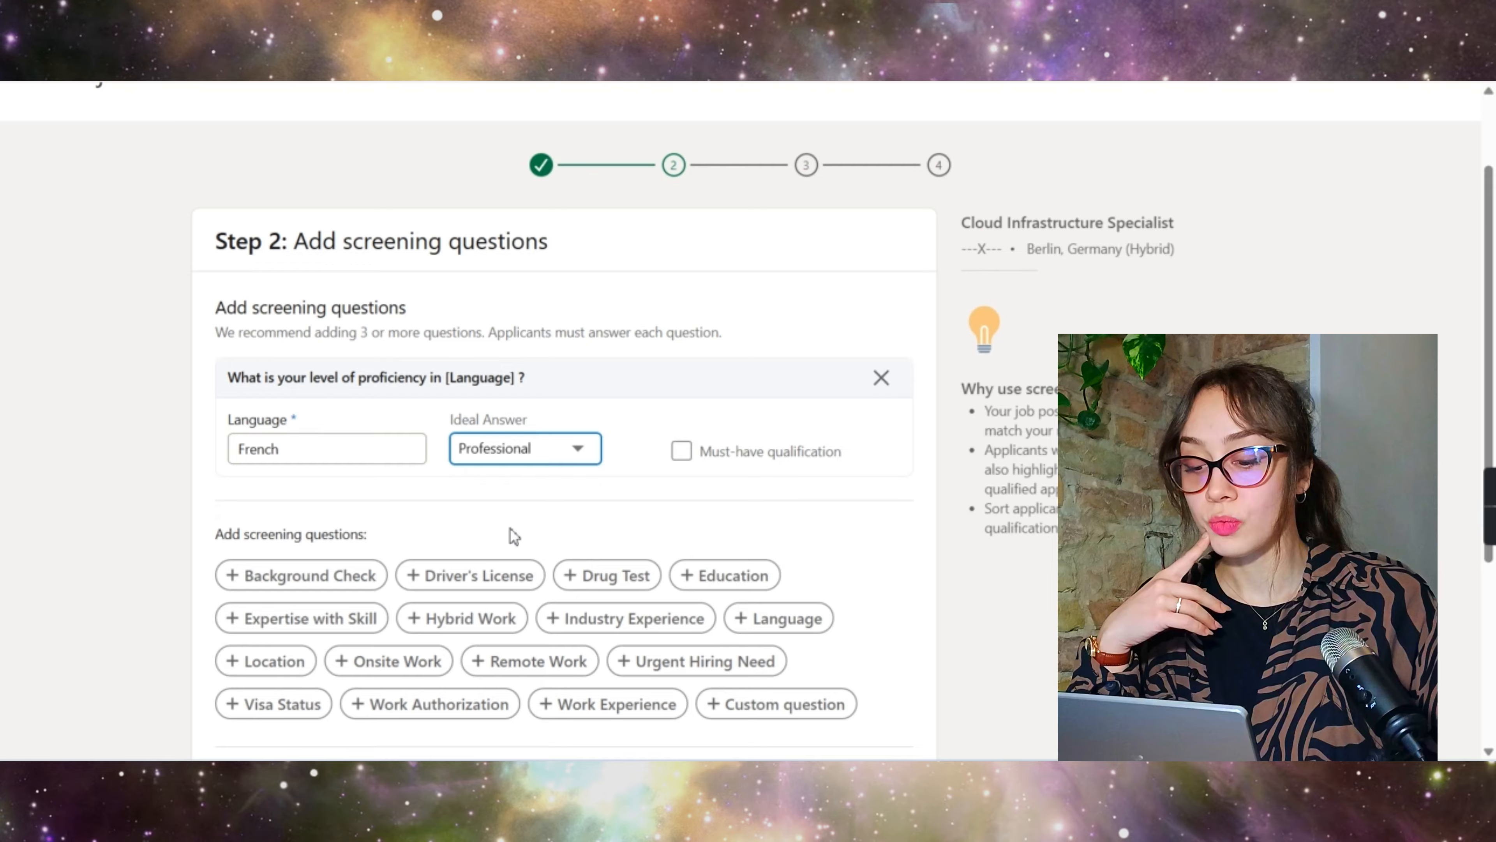
pyautogui.click(682, 451)
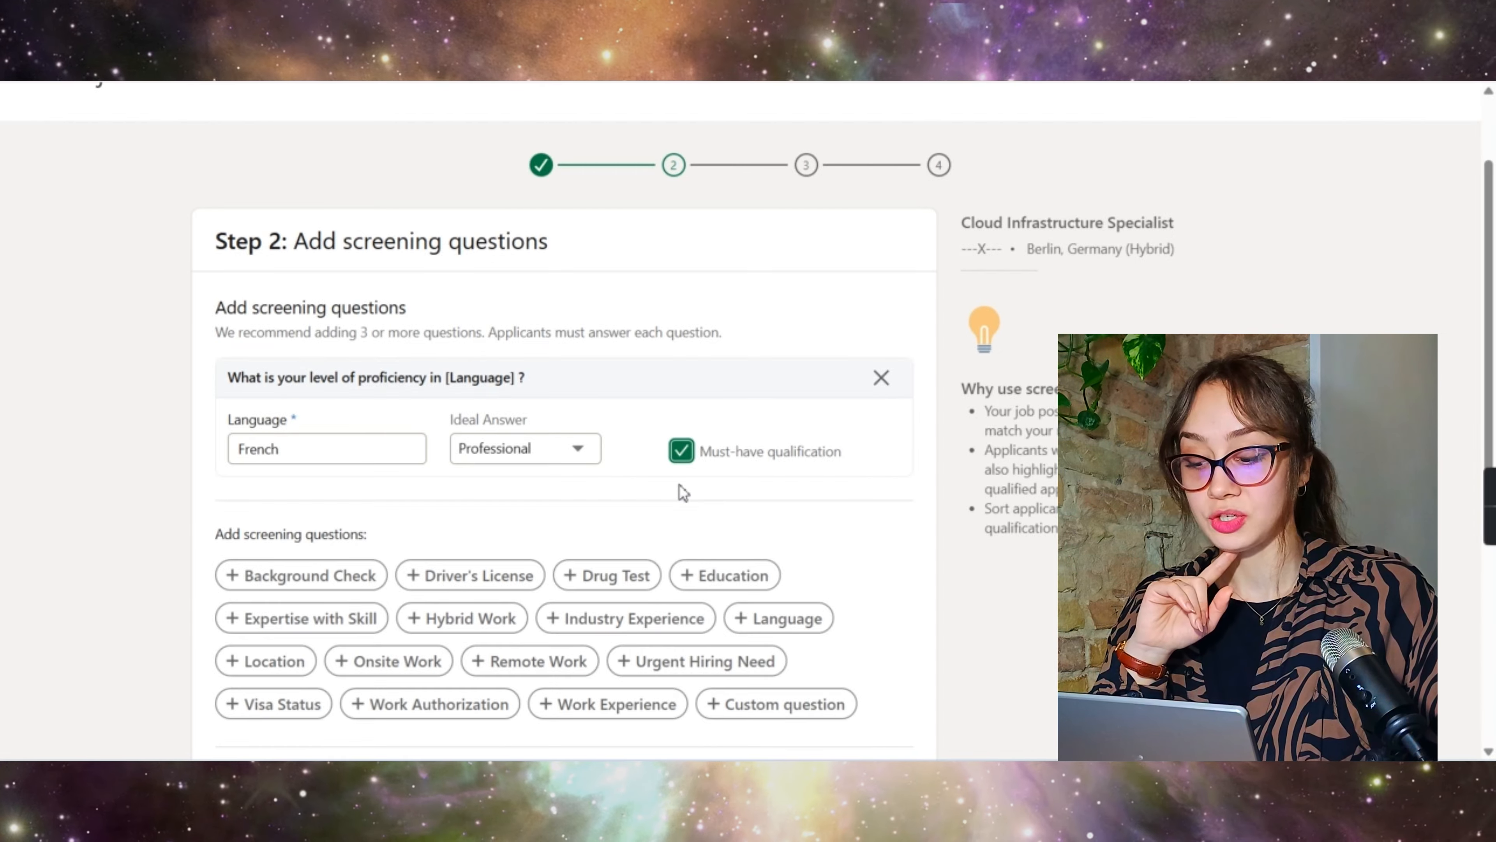
pyautogui.scroll(-3, 679, 484)
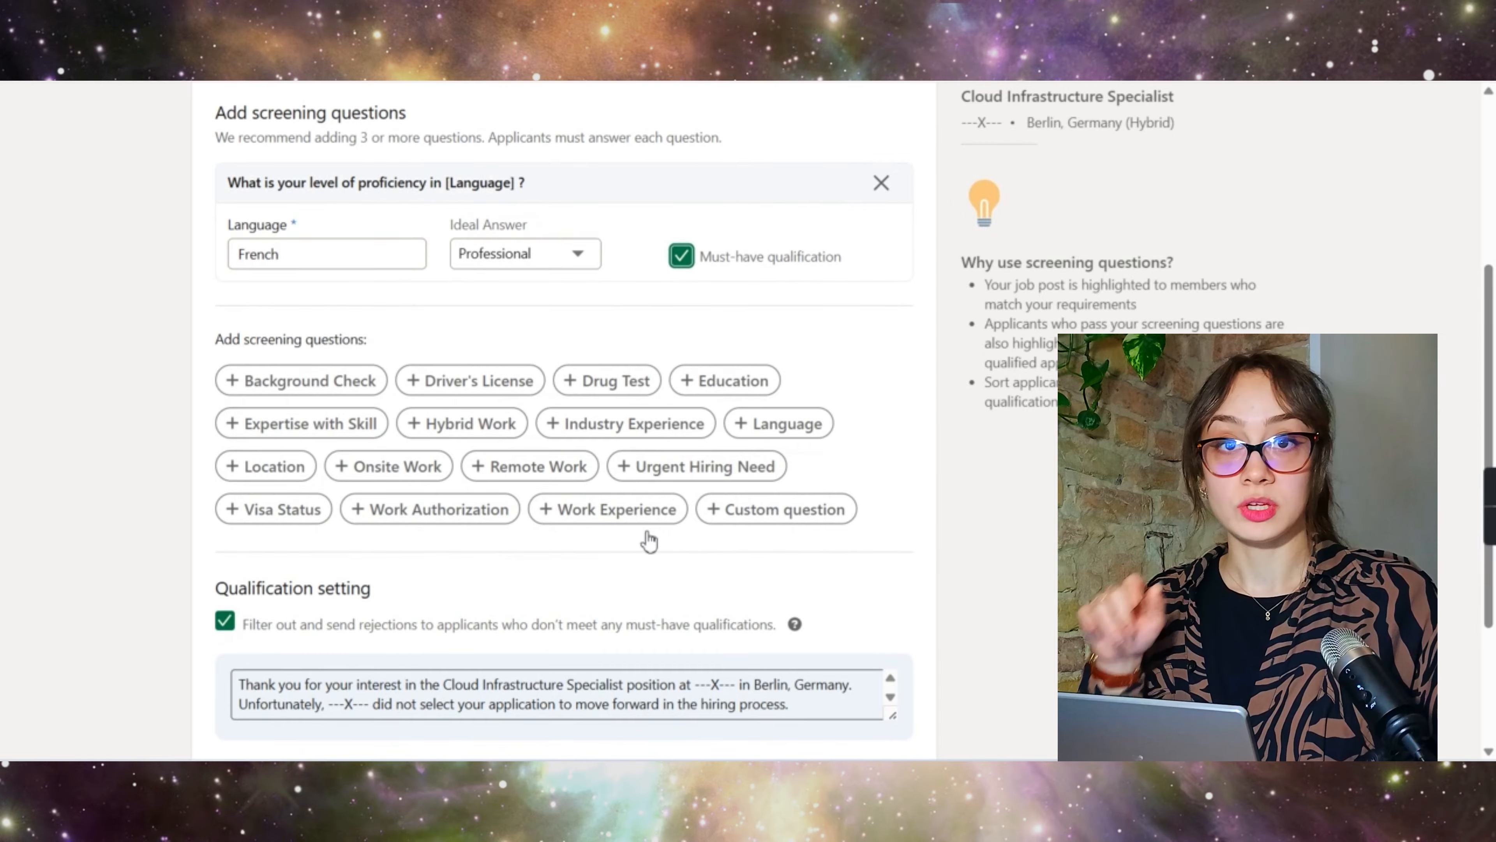
# Step: Add the custom question 'What would be your salary expectations in EUR gross pe' with a Numeric response
pyautogui.click(775, 509)
pyautogui.click(287, 274)
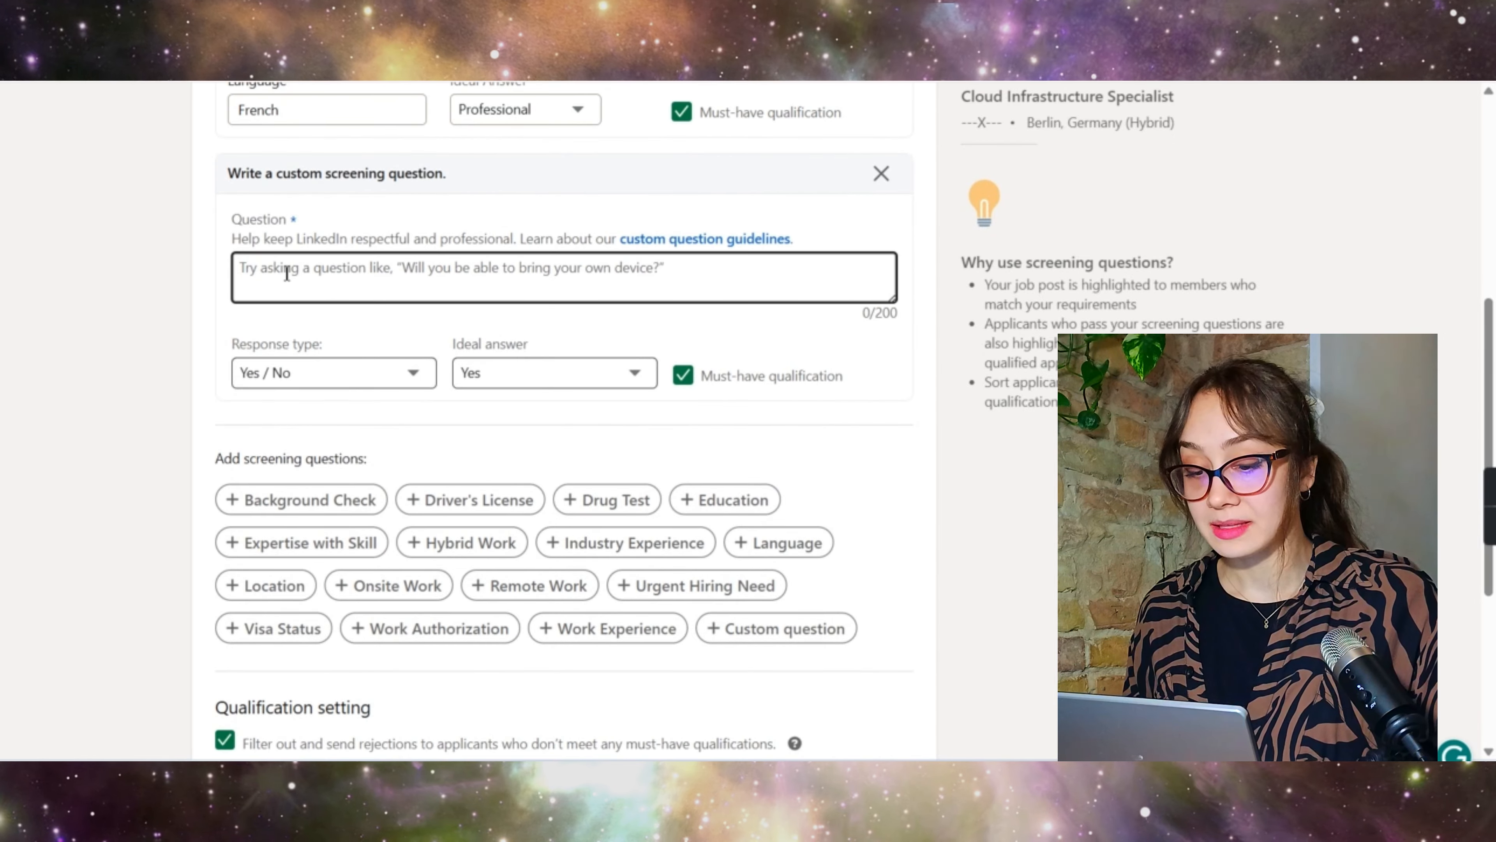
pyautogui.write('What would be your salary expectations in EUR gross per year?')
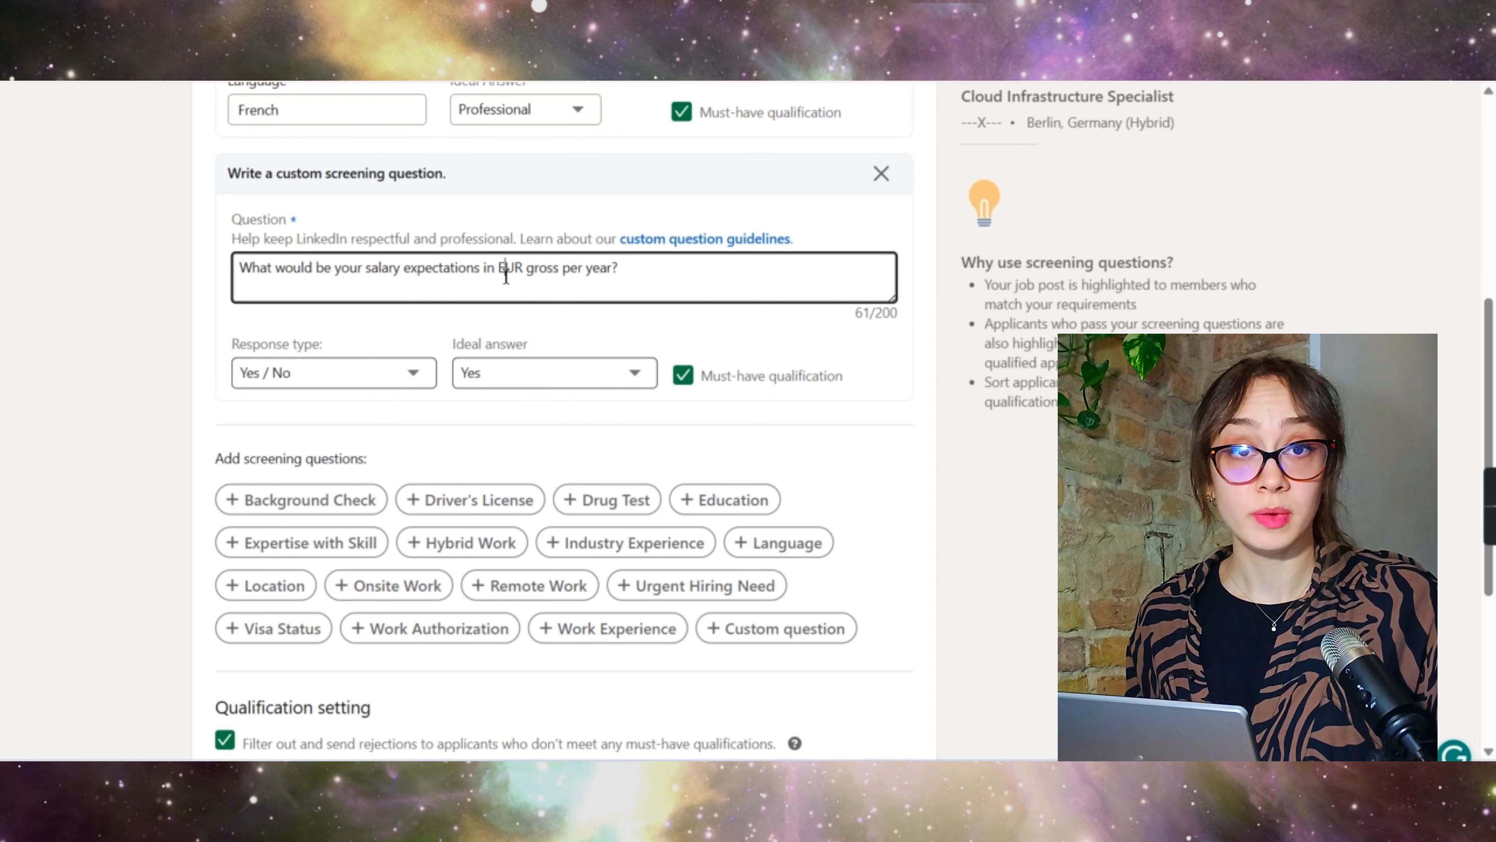
pyautogui.click(414, 376)
pyautogui.click(268, 430)
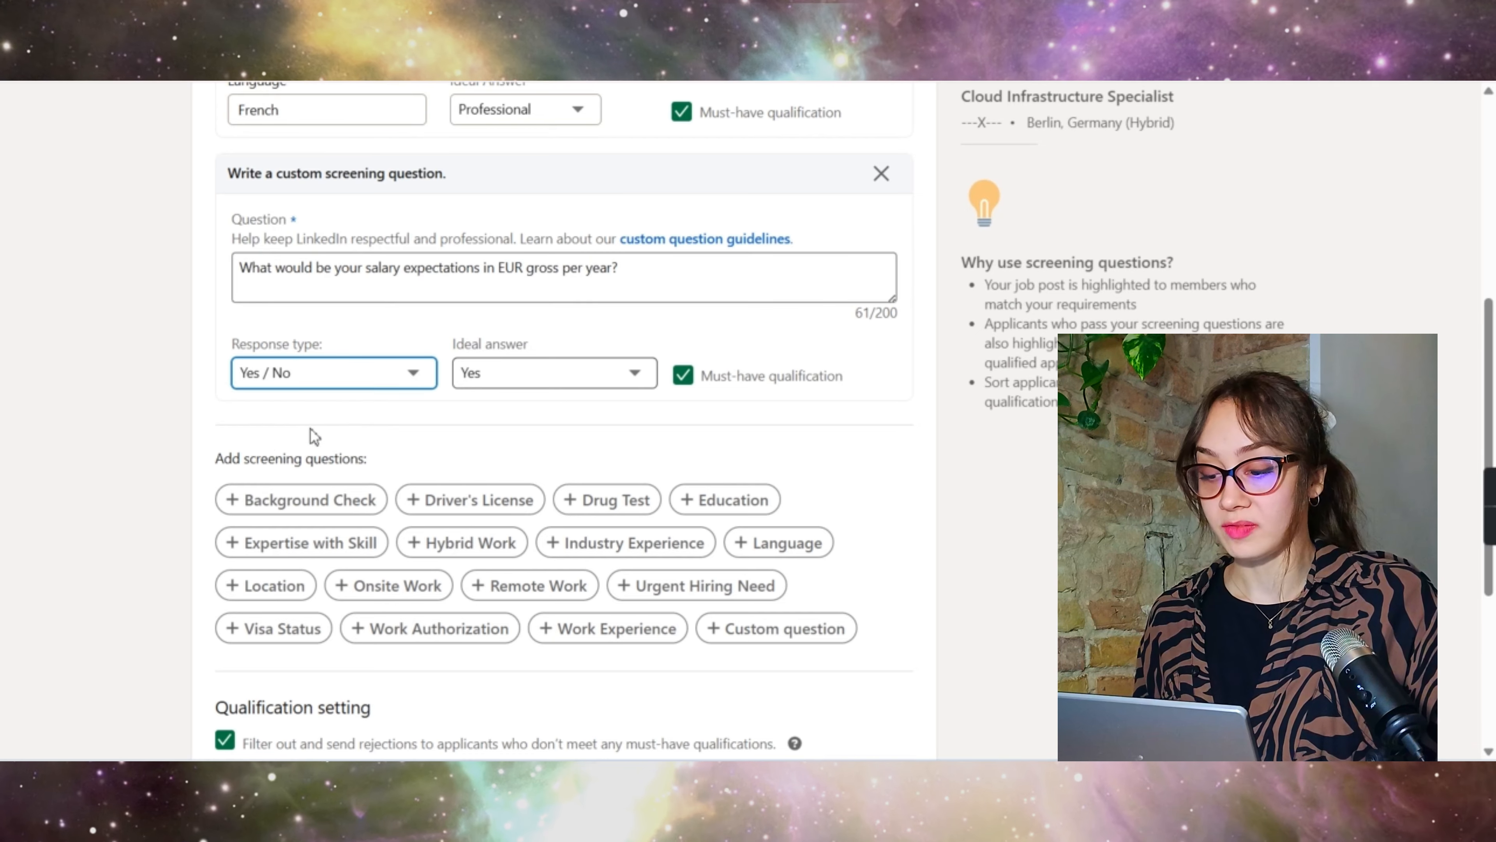
# Step: Keep the AWS Services license question's response type as Yes / No
pyautogui.scroll(-3, 692, 391)
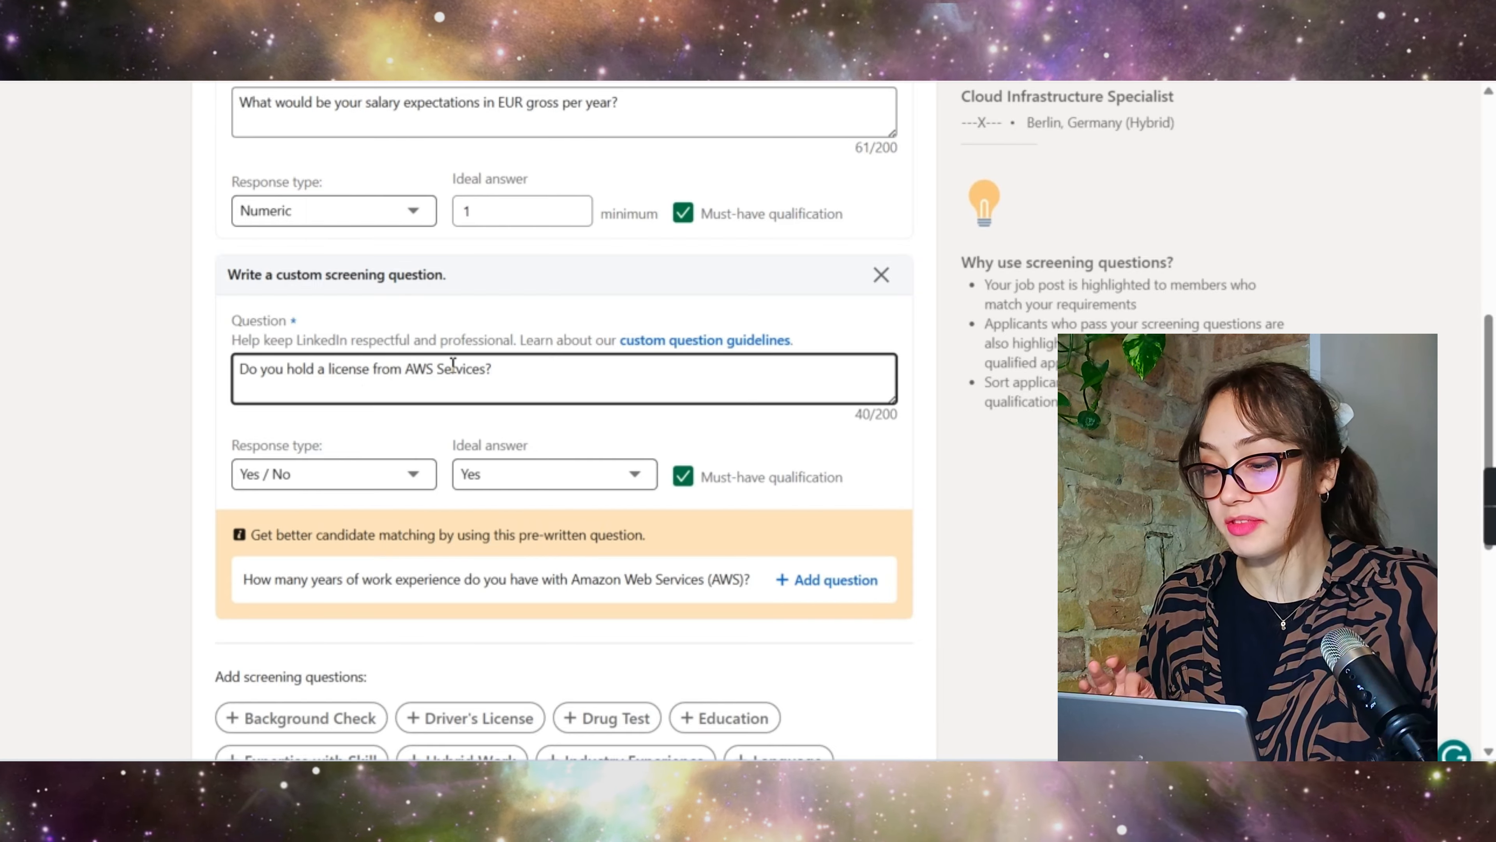
pyautogui.click(354, 479)
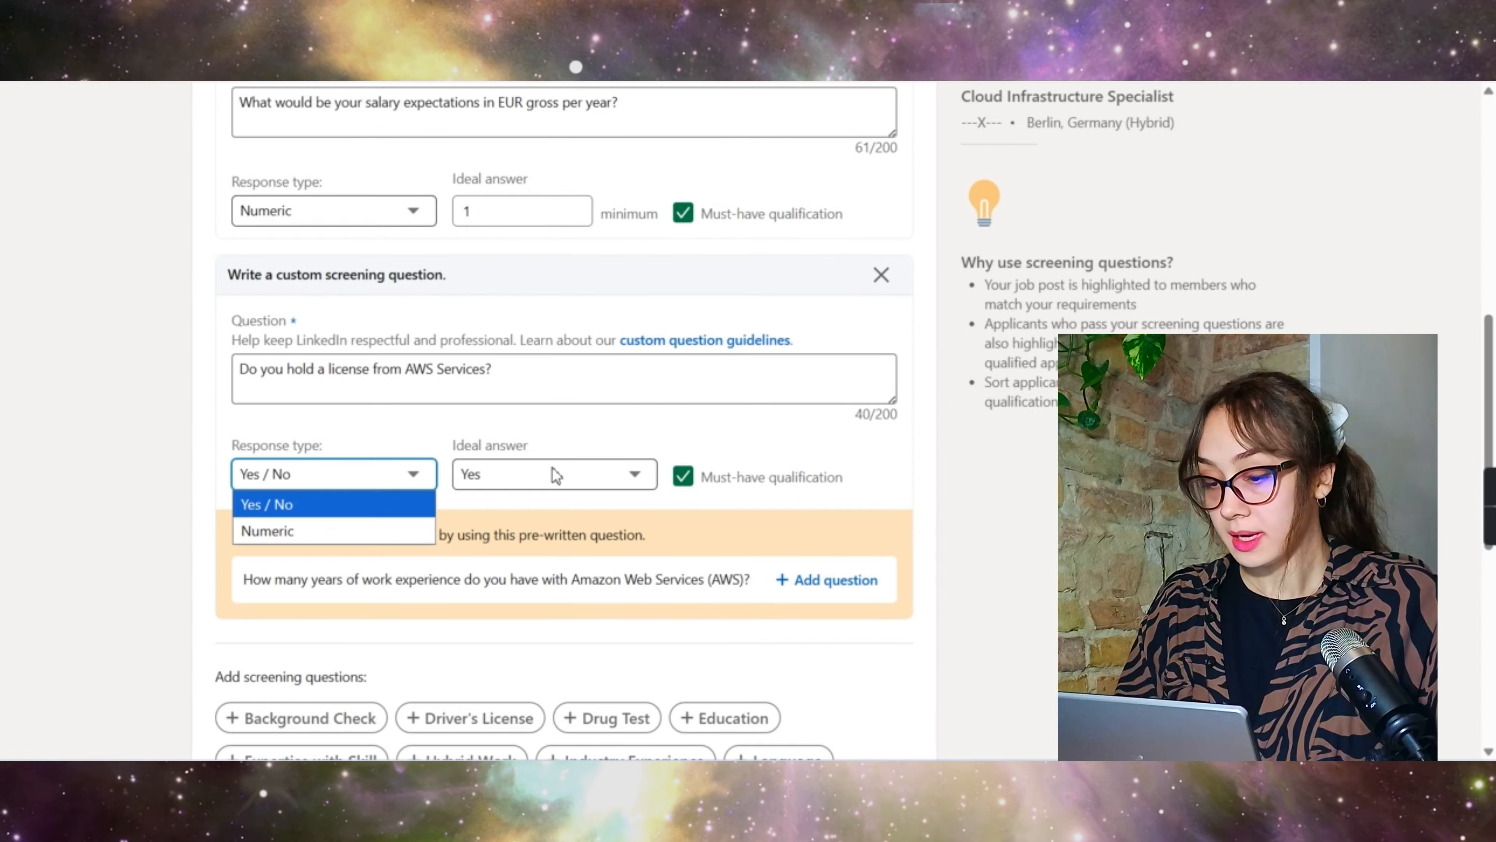
pyautogui.click(610, 434)
pyautogui.scroll(-2, 567, 537)
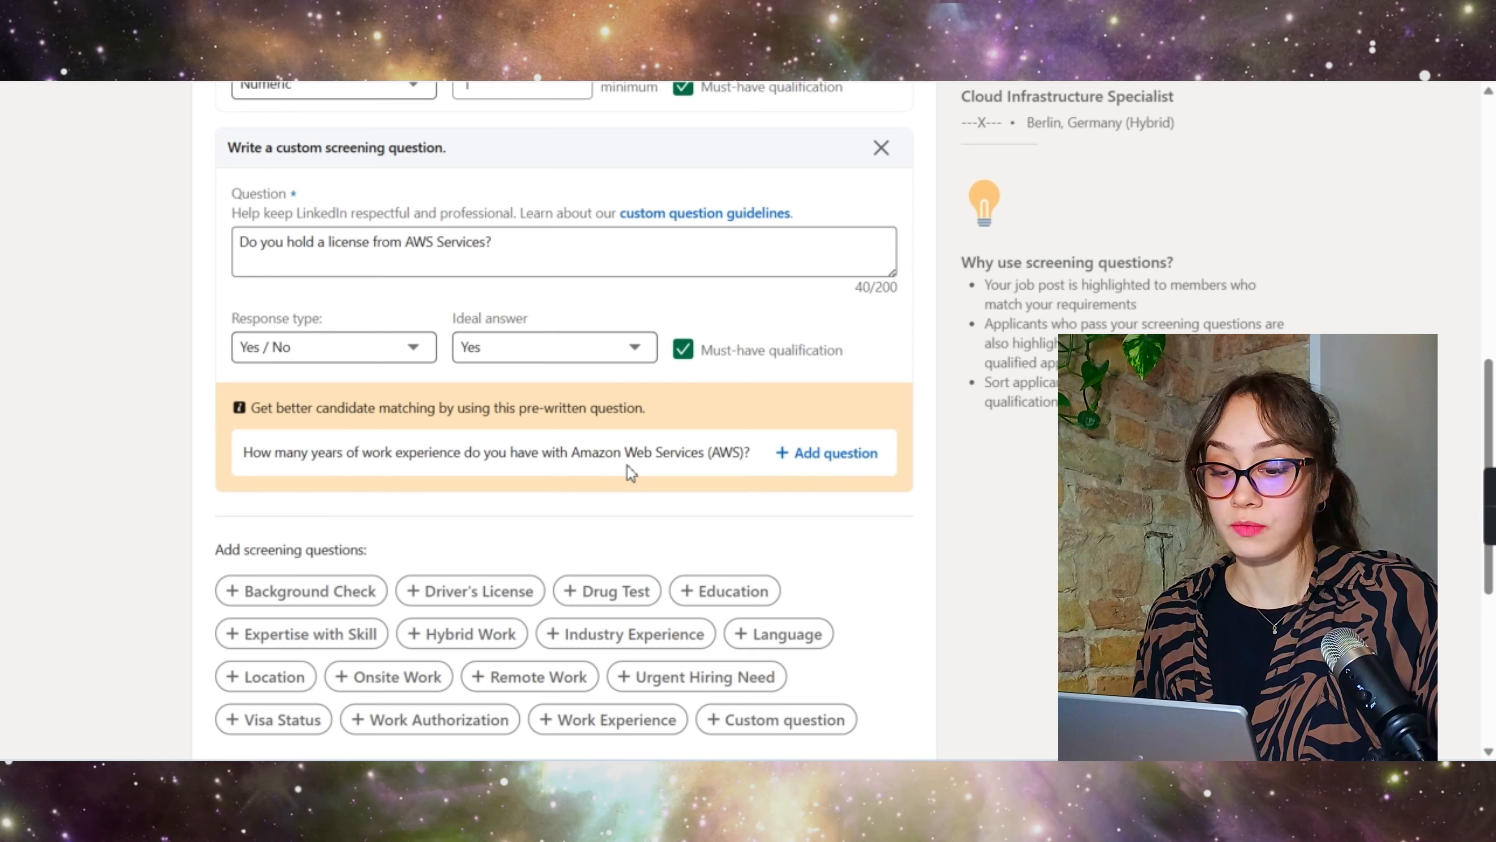
# Step: Add the suggested AWS years-of-experience question with a minimum of 3 years as a must-have
pyautogui.click(816, 459)
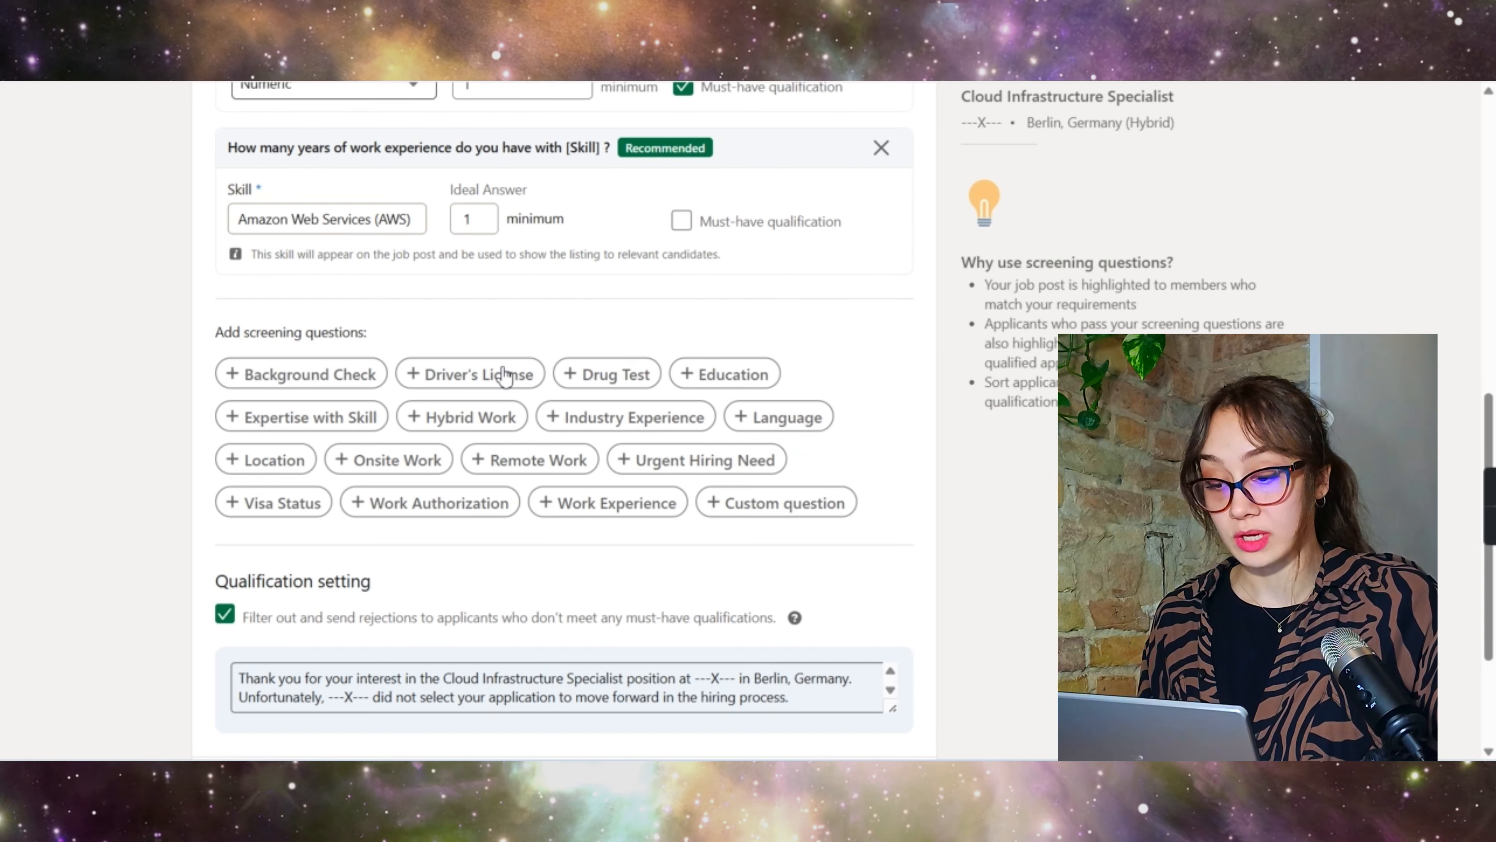
pyautogui.scroll(4, 504, 375)
pyautogui.click(477, 467)
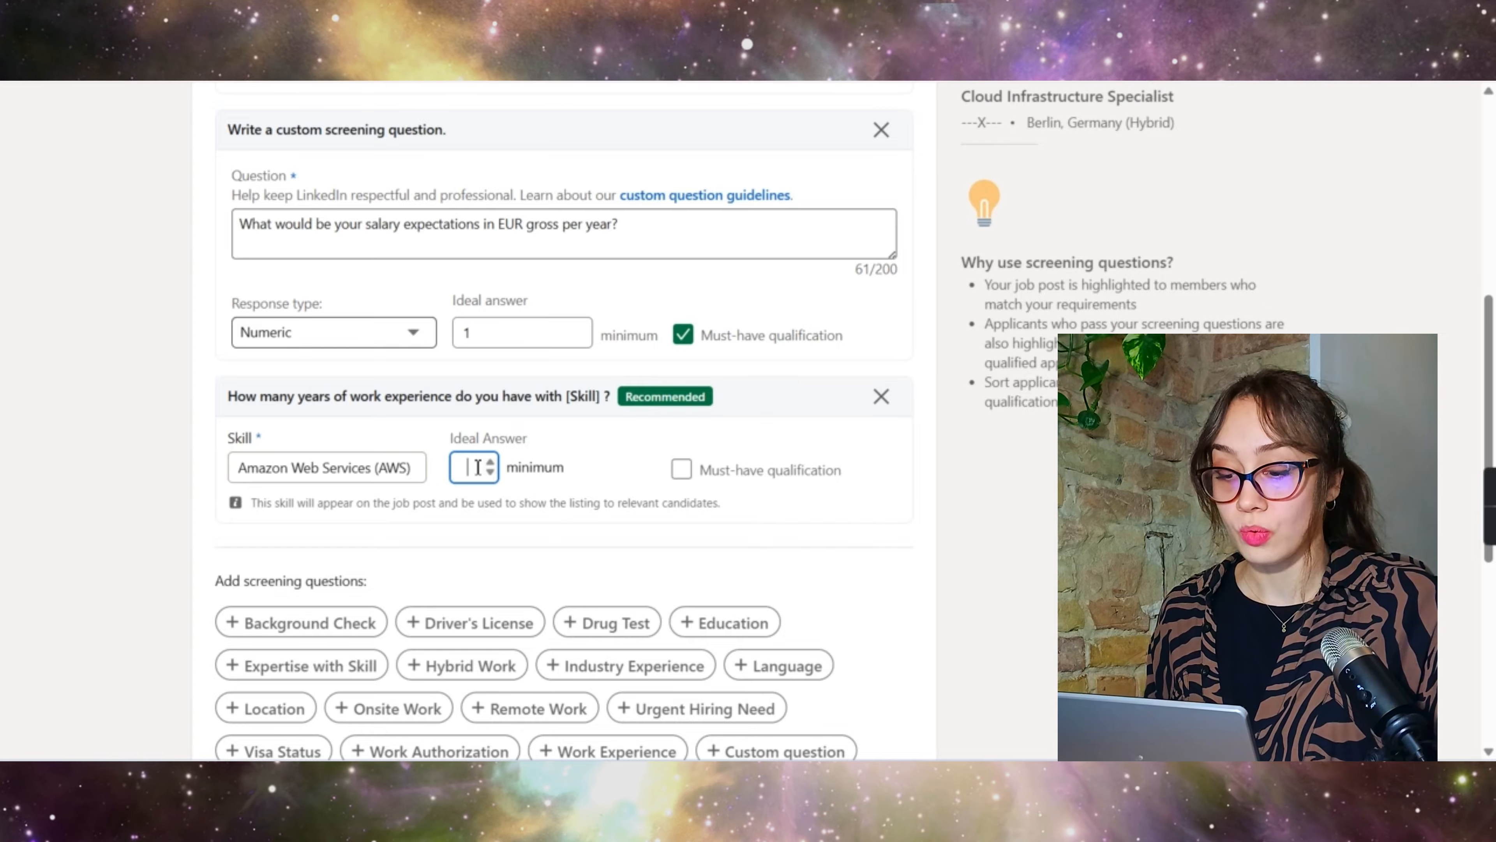
pyautogui.click(625, 473)
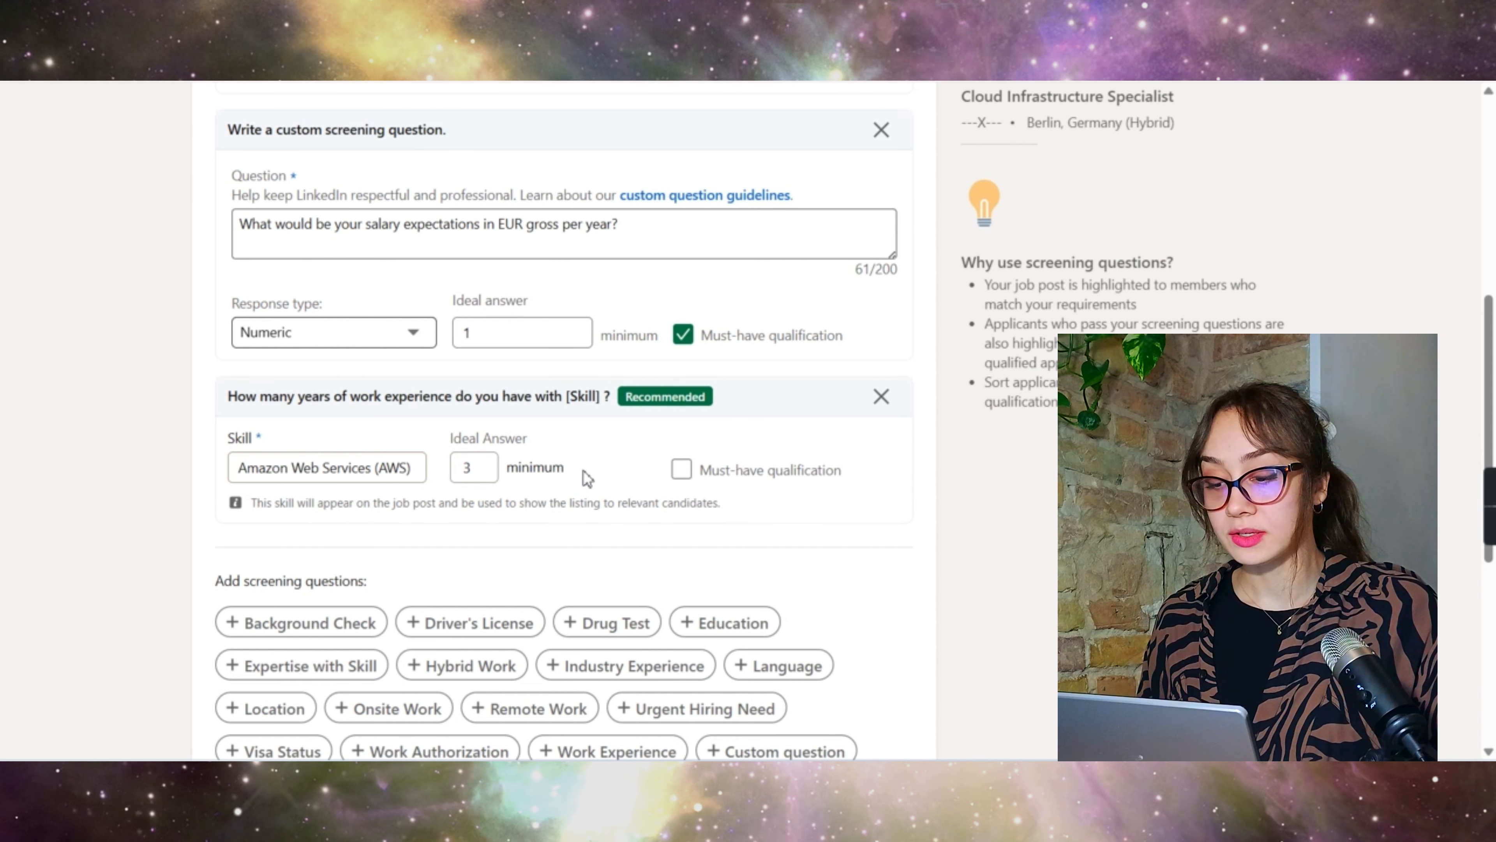
pyautogui.click(681, 472)
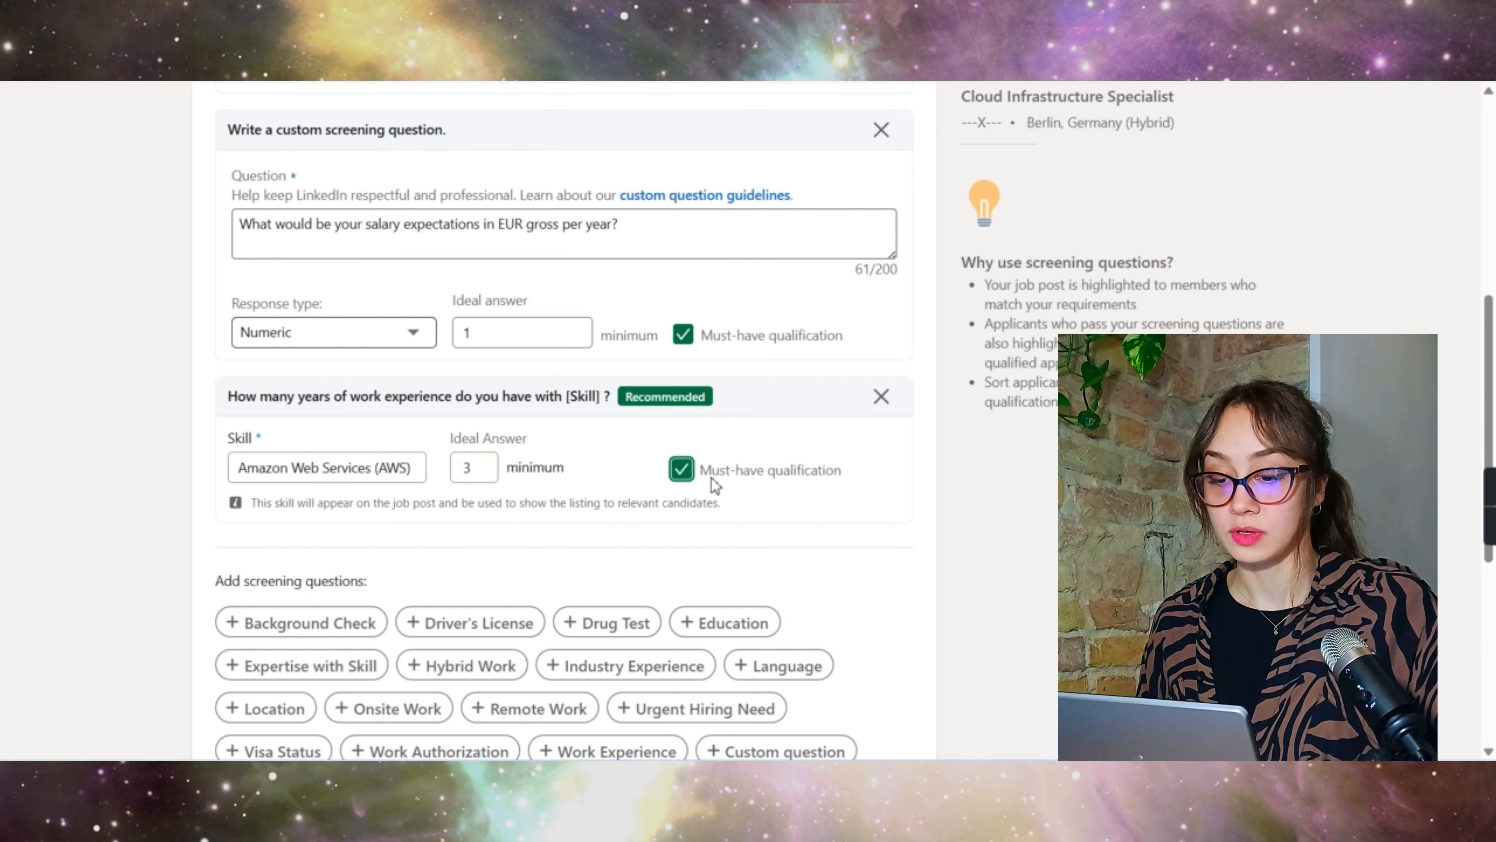
pyautogui.scroll(6, 712, 401)
pyautogui.scroll(-6, 714, 401)
pyautogui.scroll(-2, 717, 403)
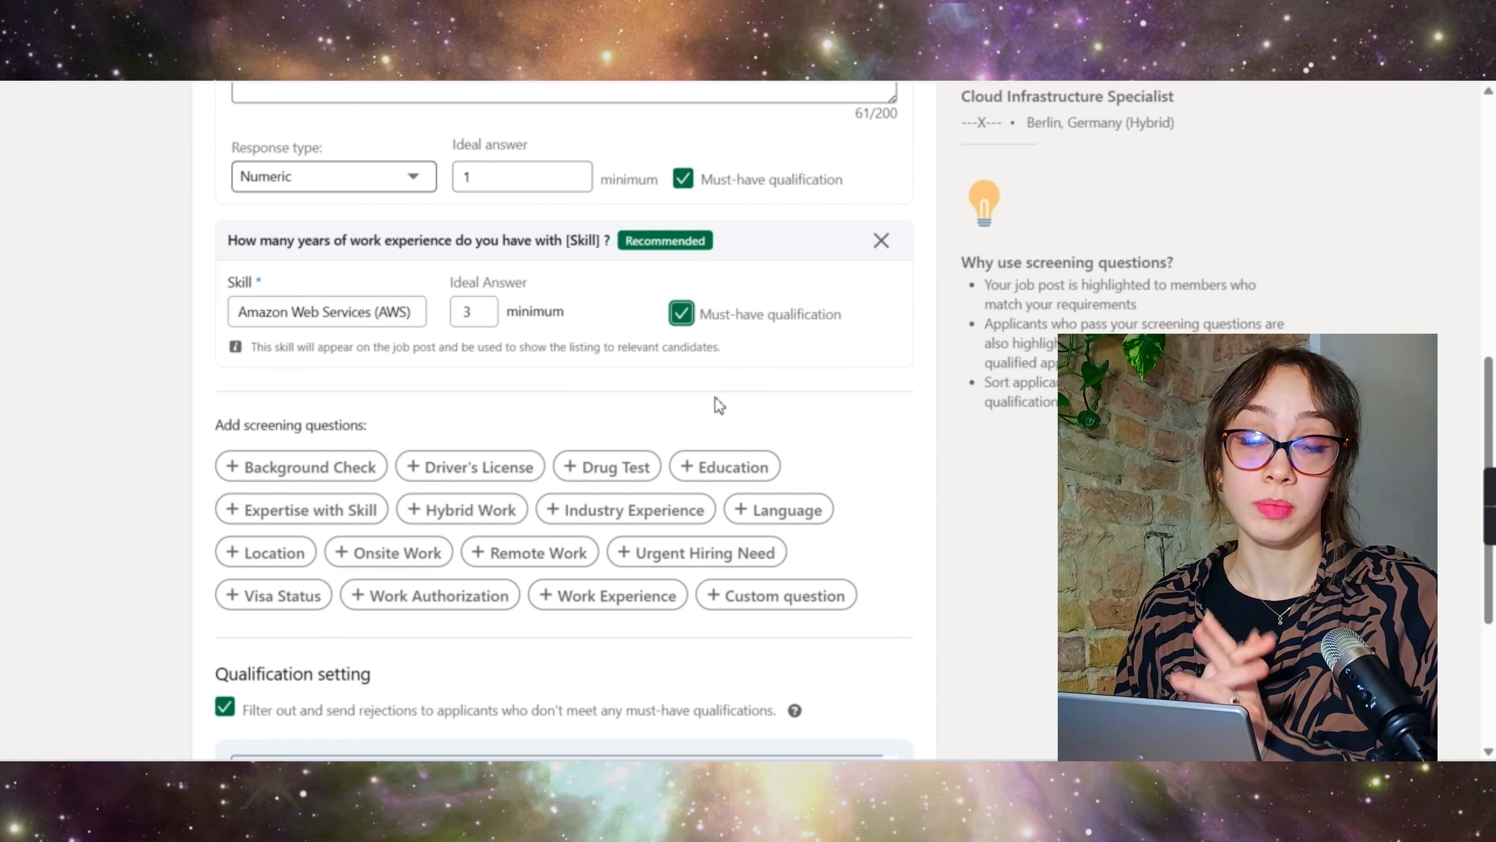
pyautogui.scroll(-5, 715, 397)
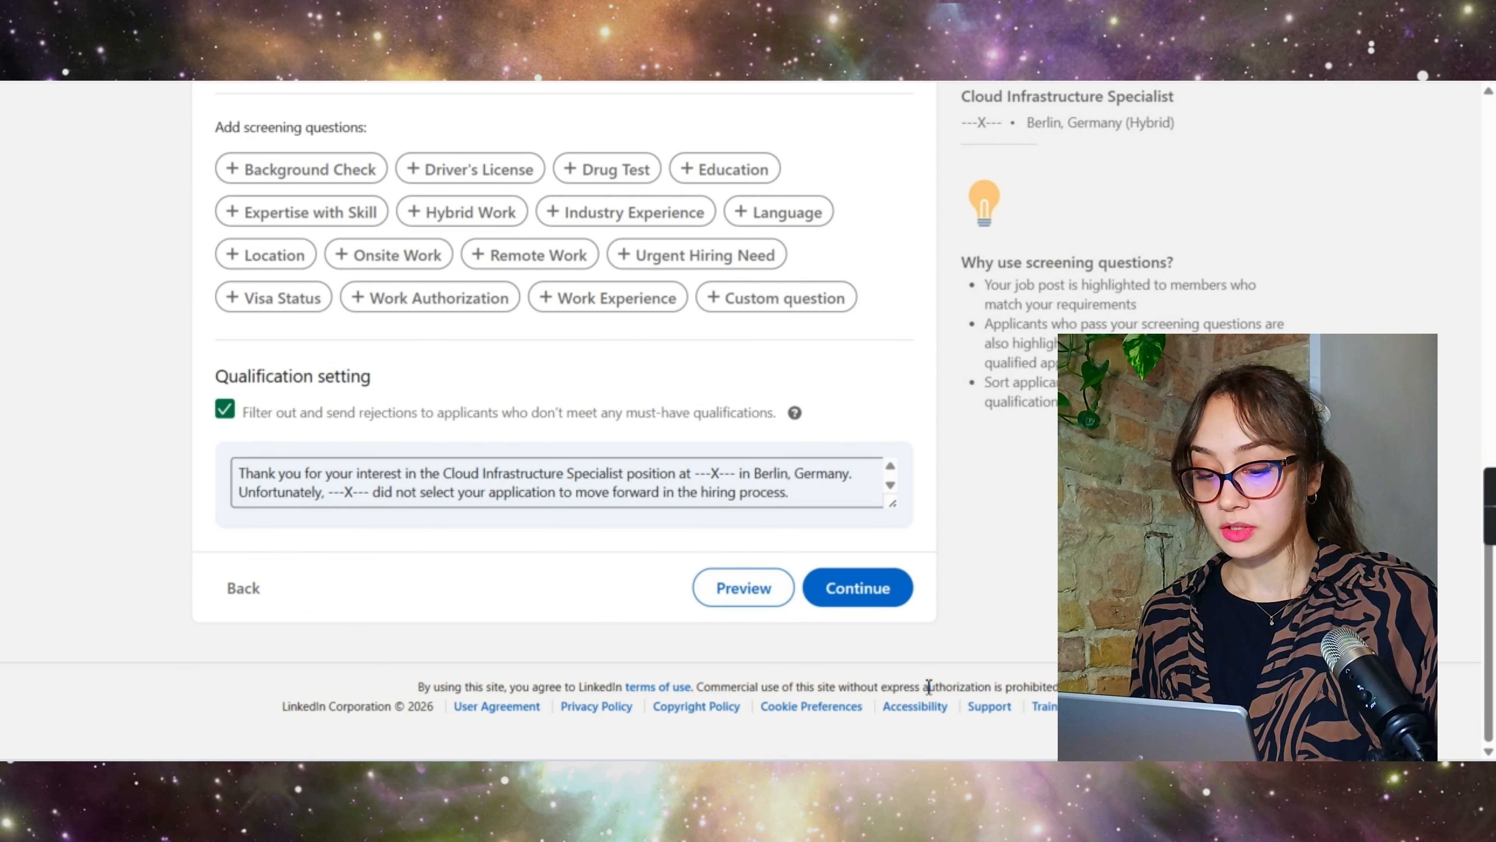
pyautogui.click(742, 588)
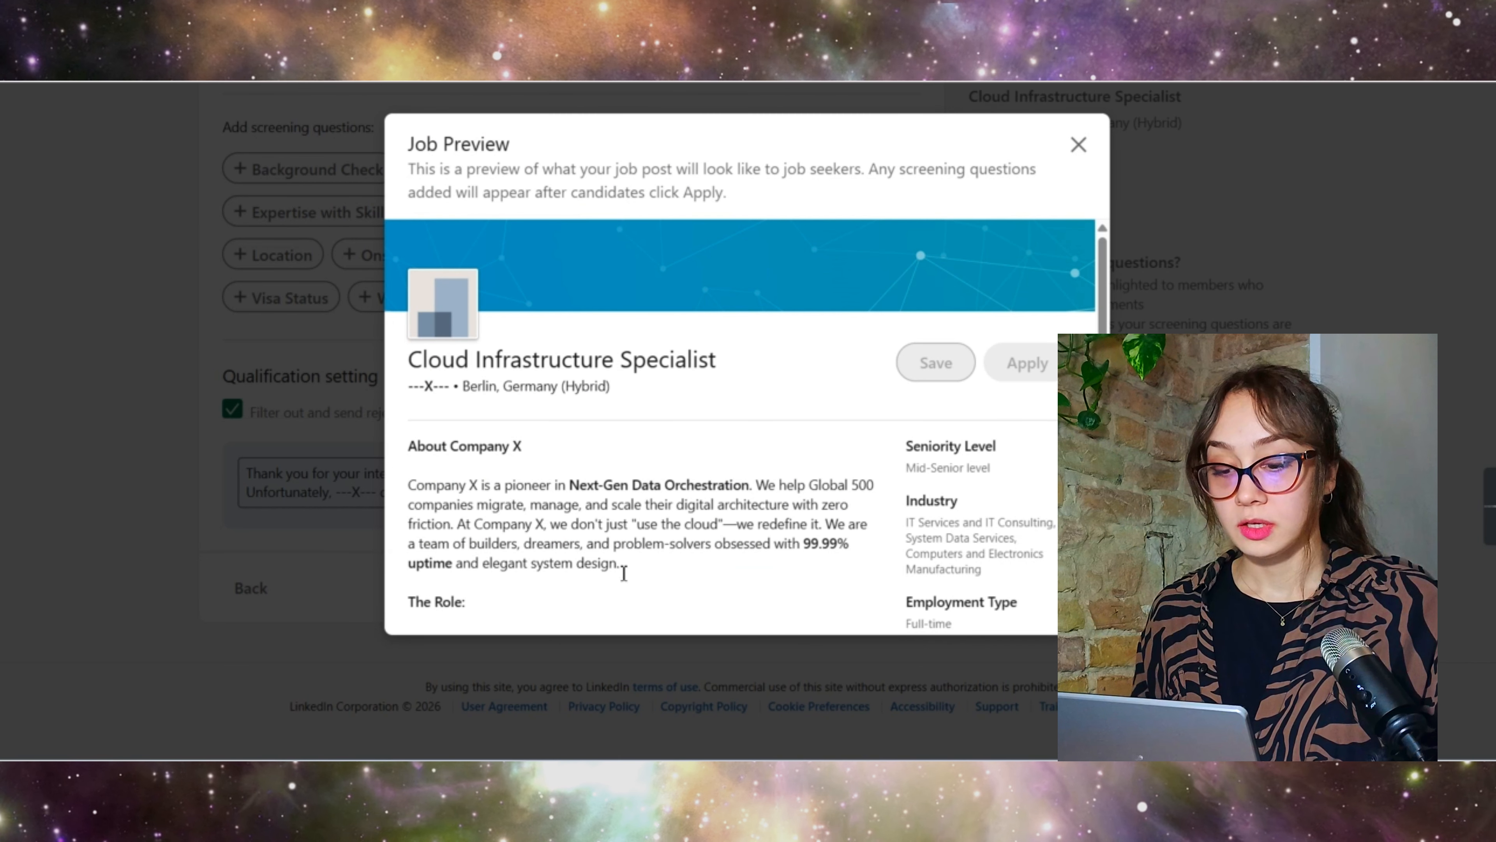
pyautogui.scroll(-20, 712, 484)
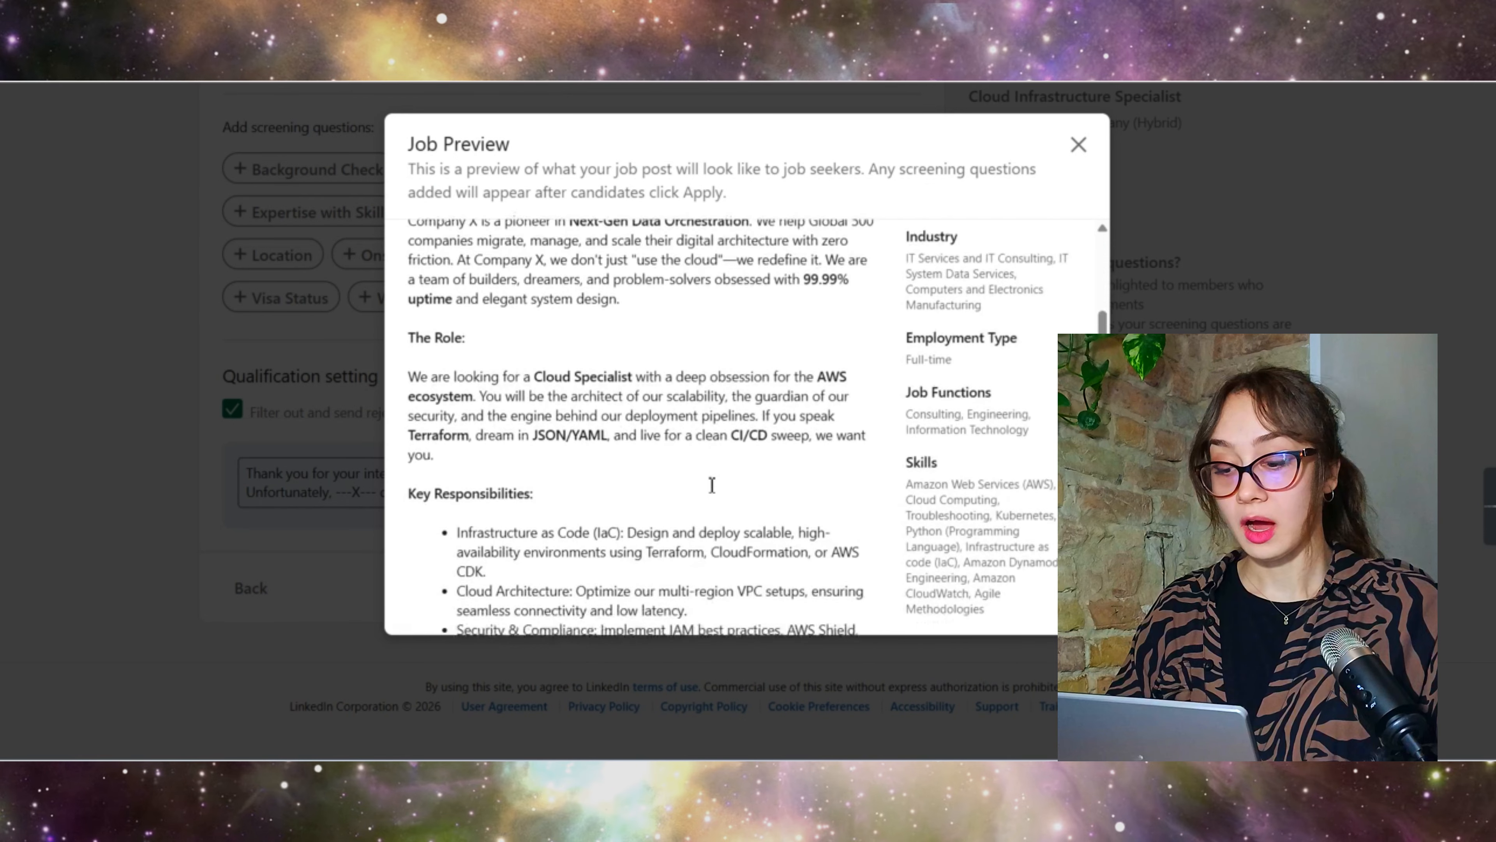
pyautogui.scroll(20, 713, 490)
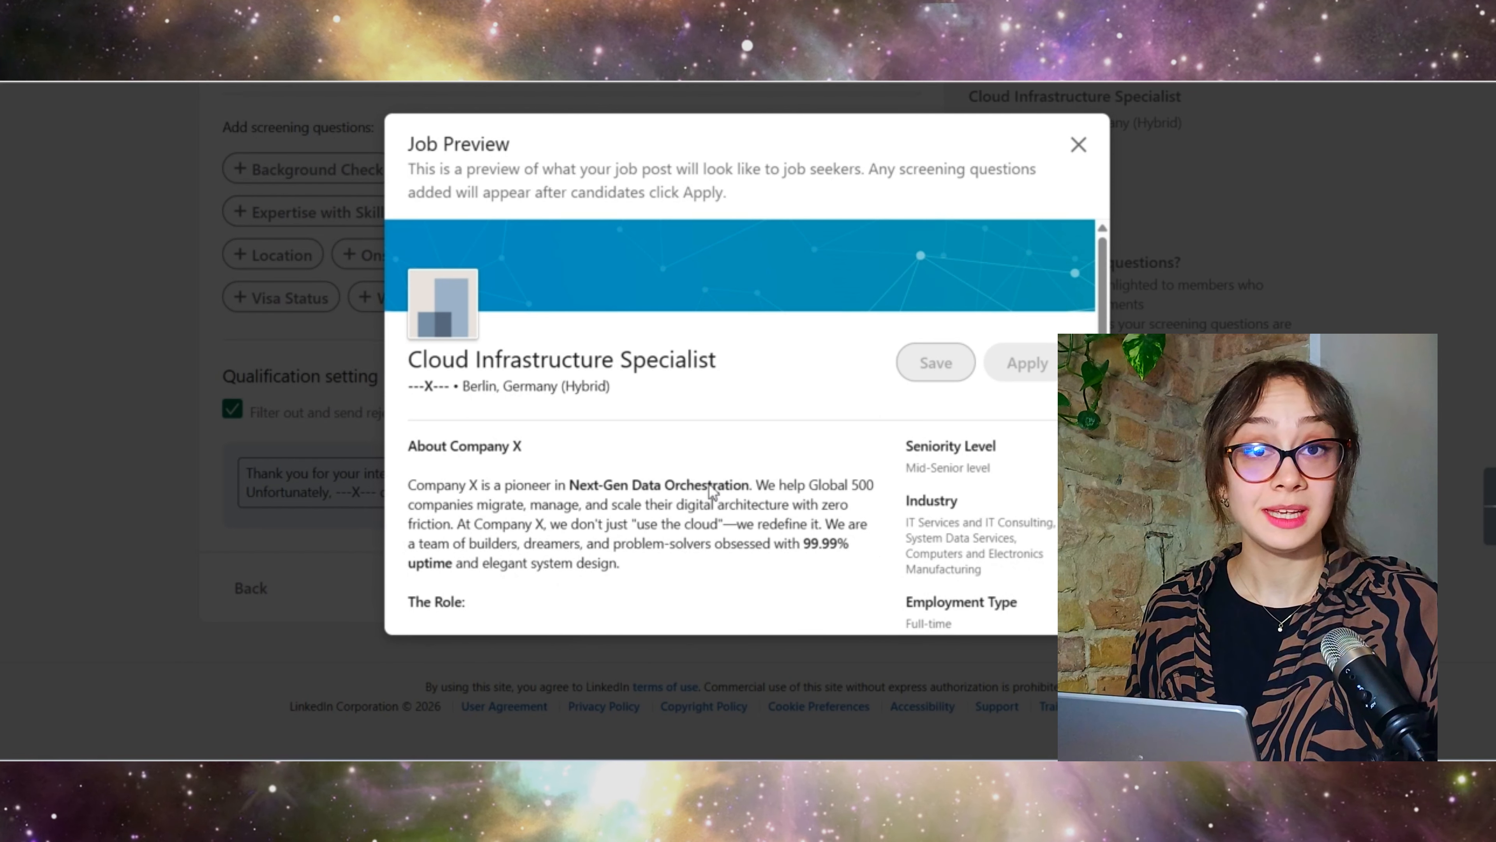
pyautogui.click(1079, 146)
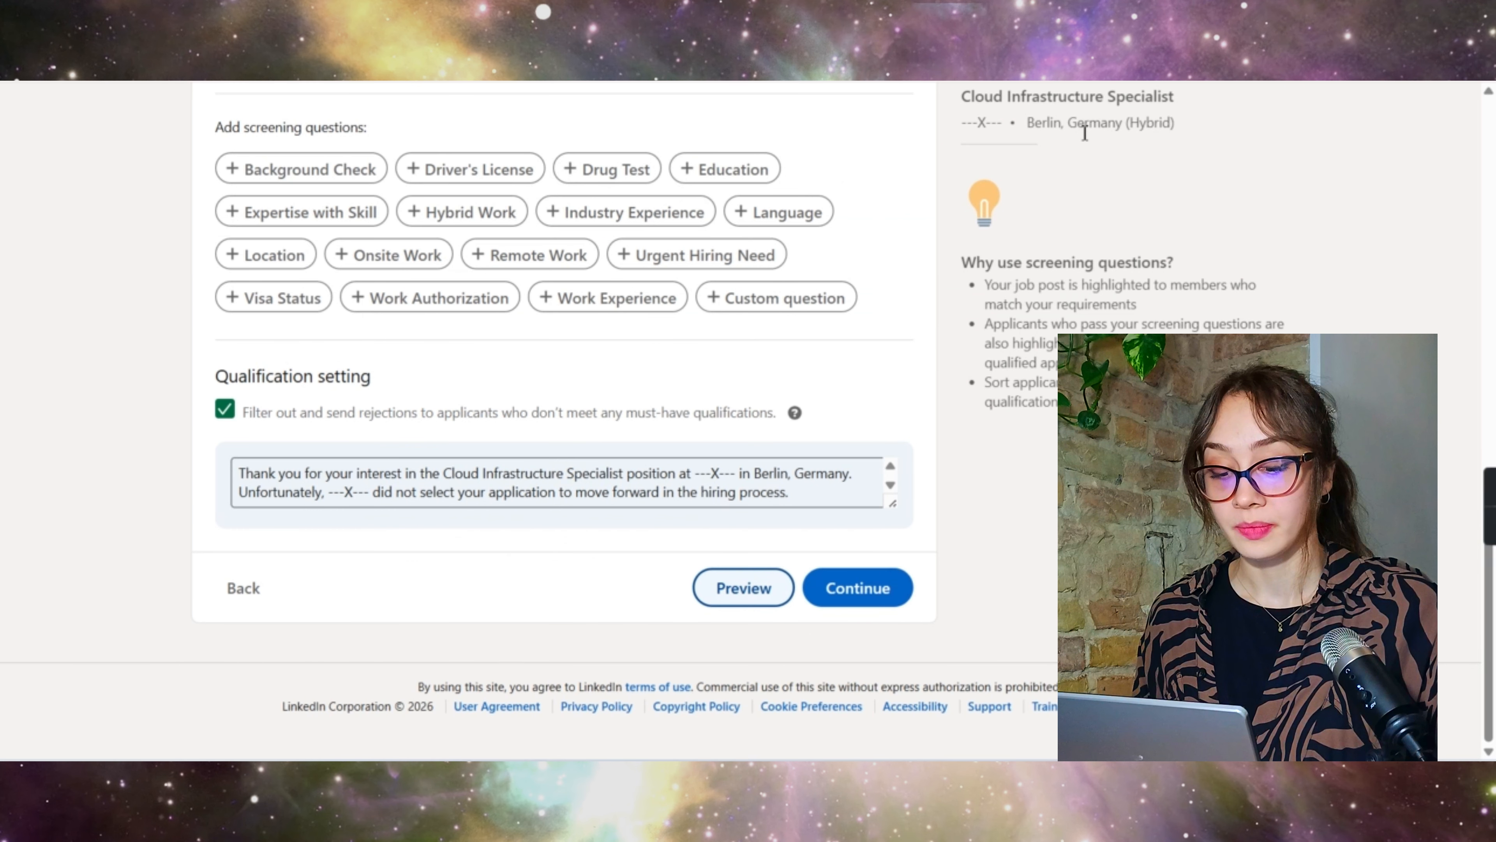
pyautogui.scroll(-1, 281, 484)
pyautogui.click(280, 475)
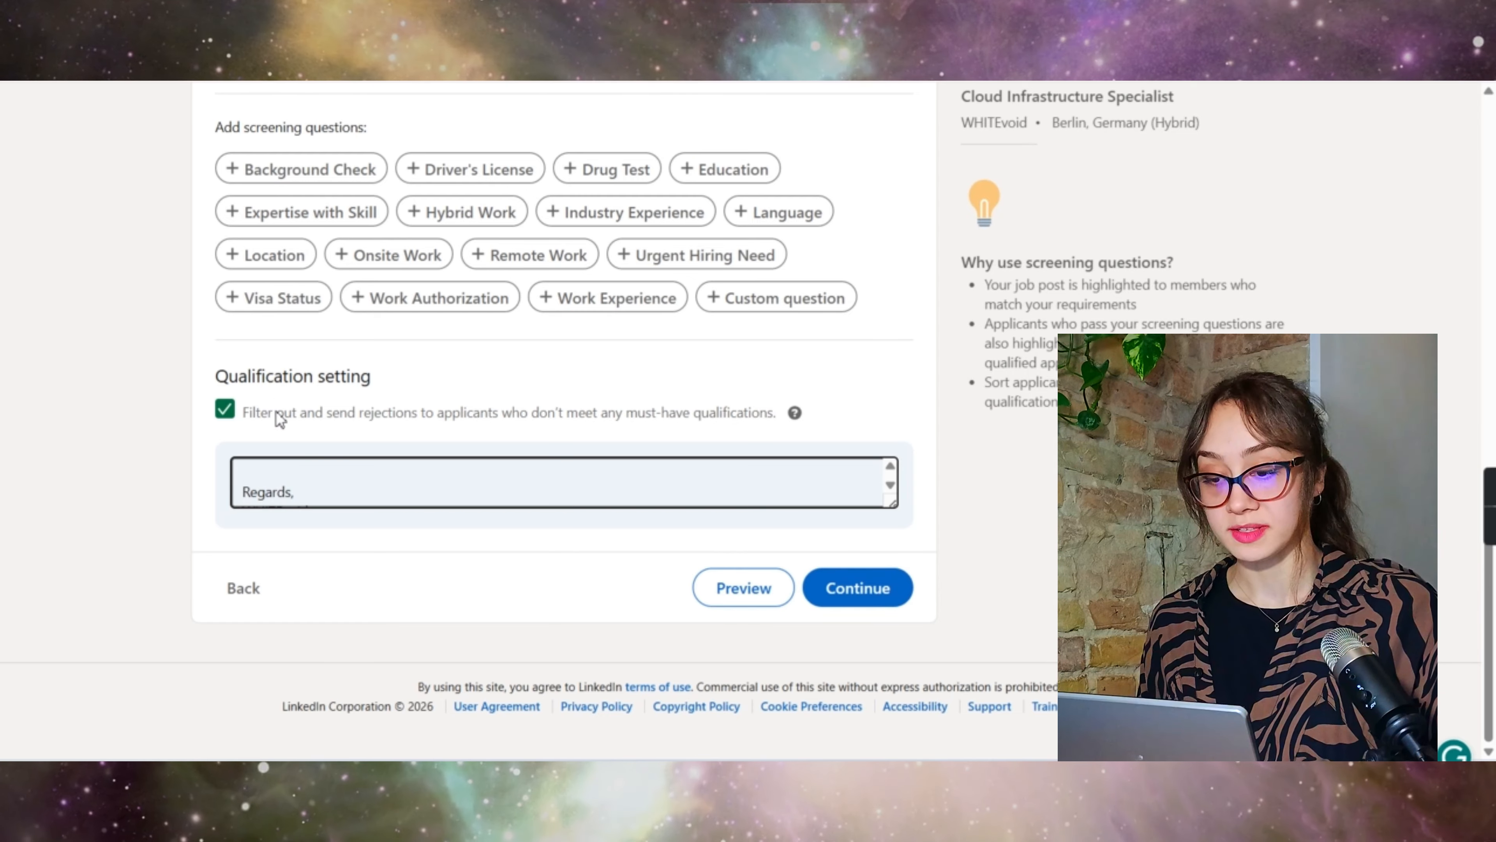
pyautogui.scroll(5, 400, 235)
pyautogui.scroll(4, 507, 301)
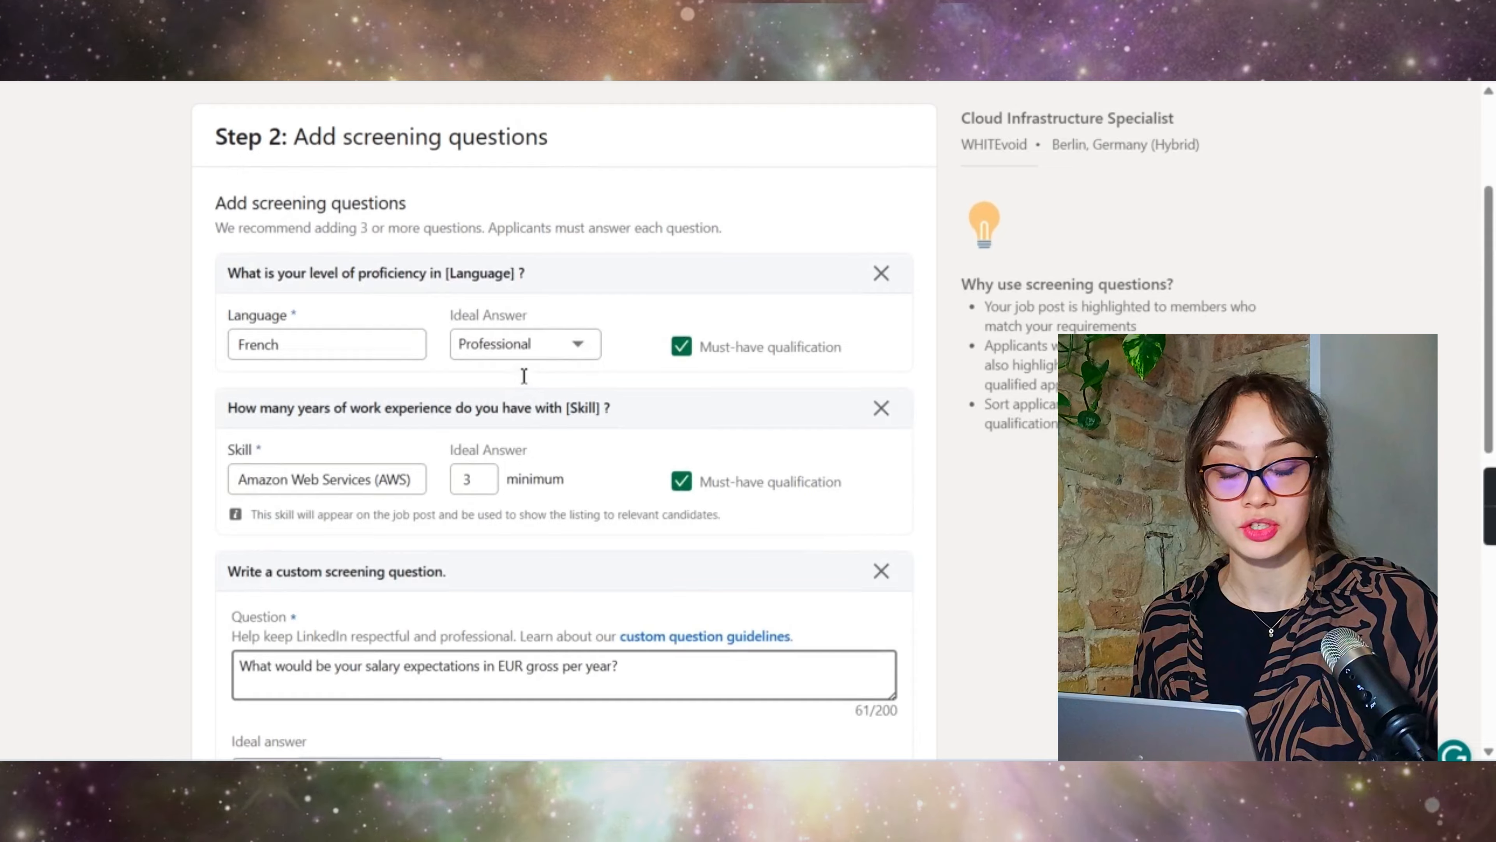
pyautogui.scroll(-9, 503, 439)
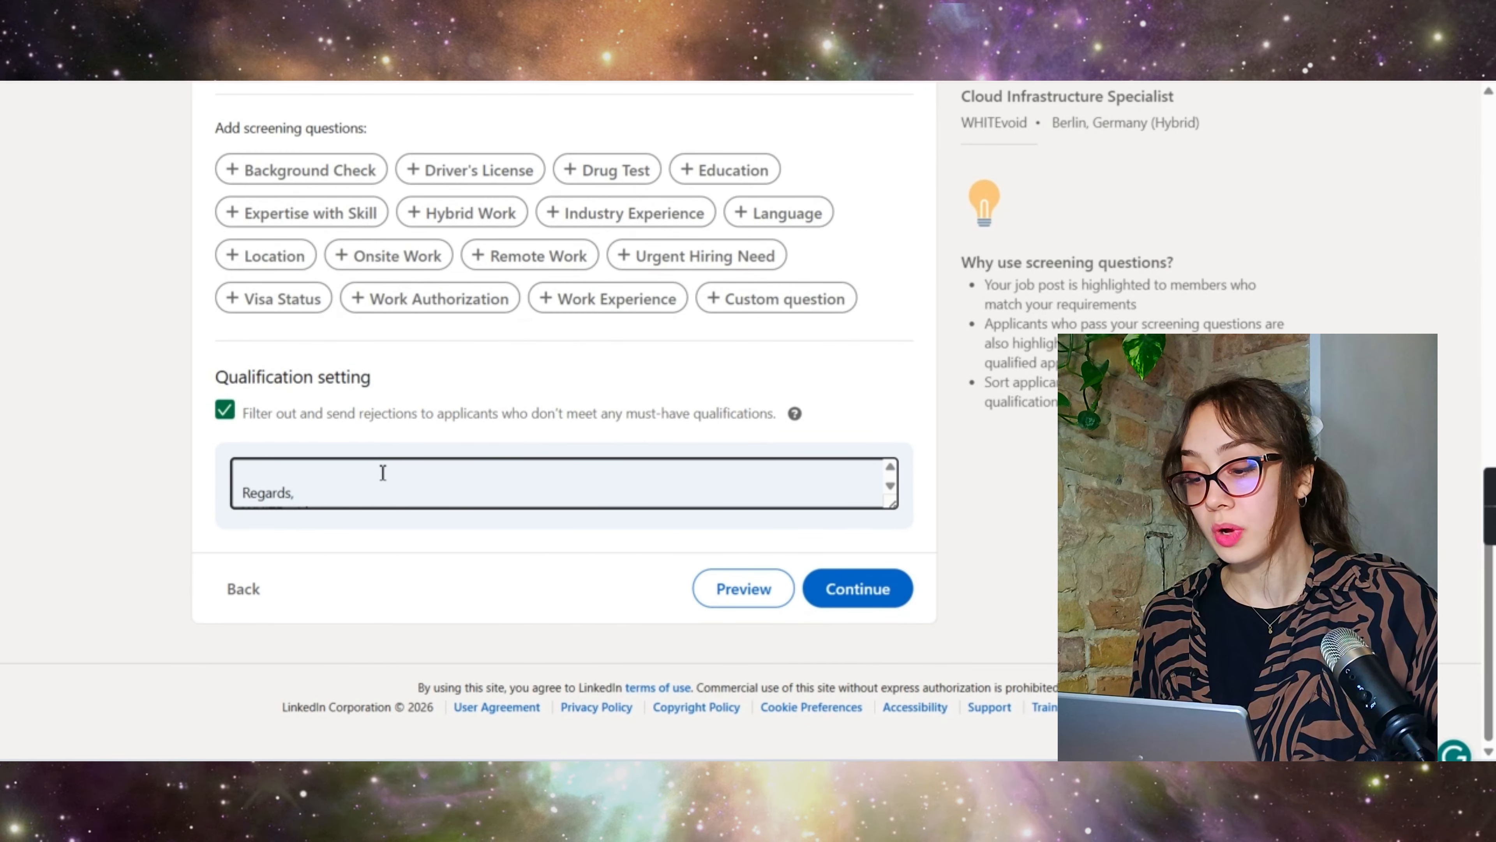
pyautogui.click(228, 413)
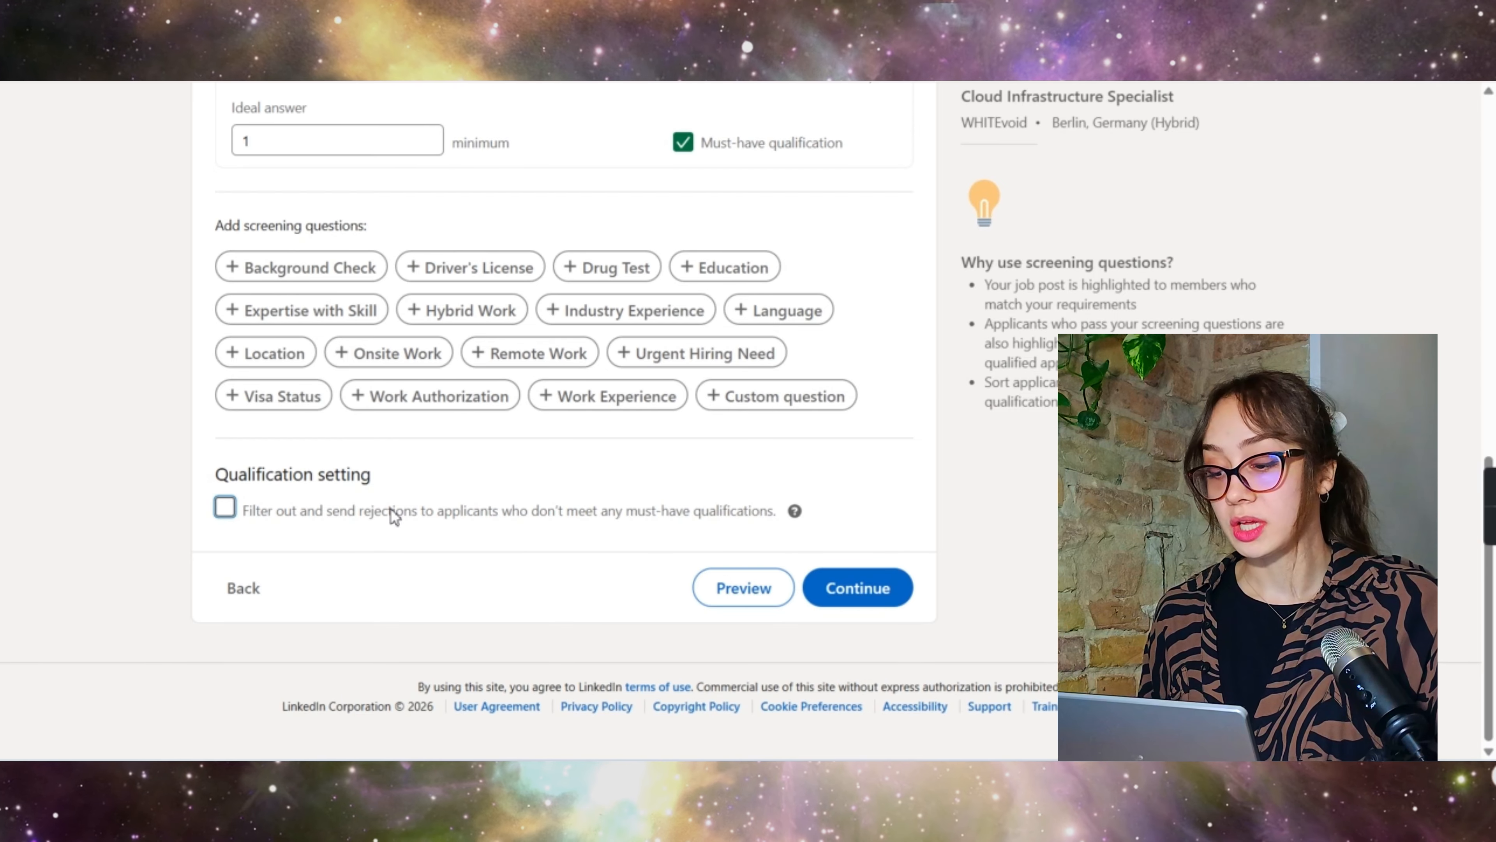
pyautogui.click(232, 510)
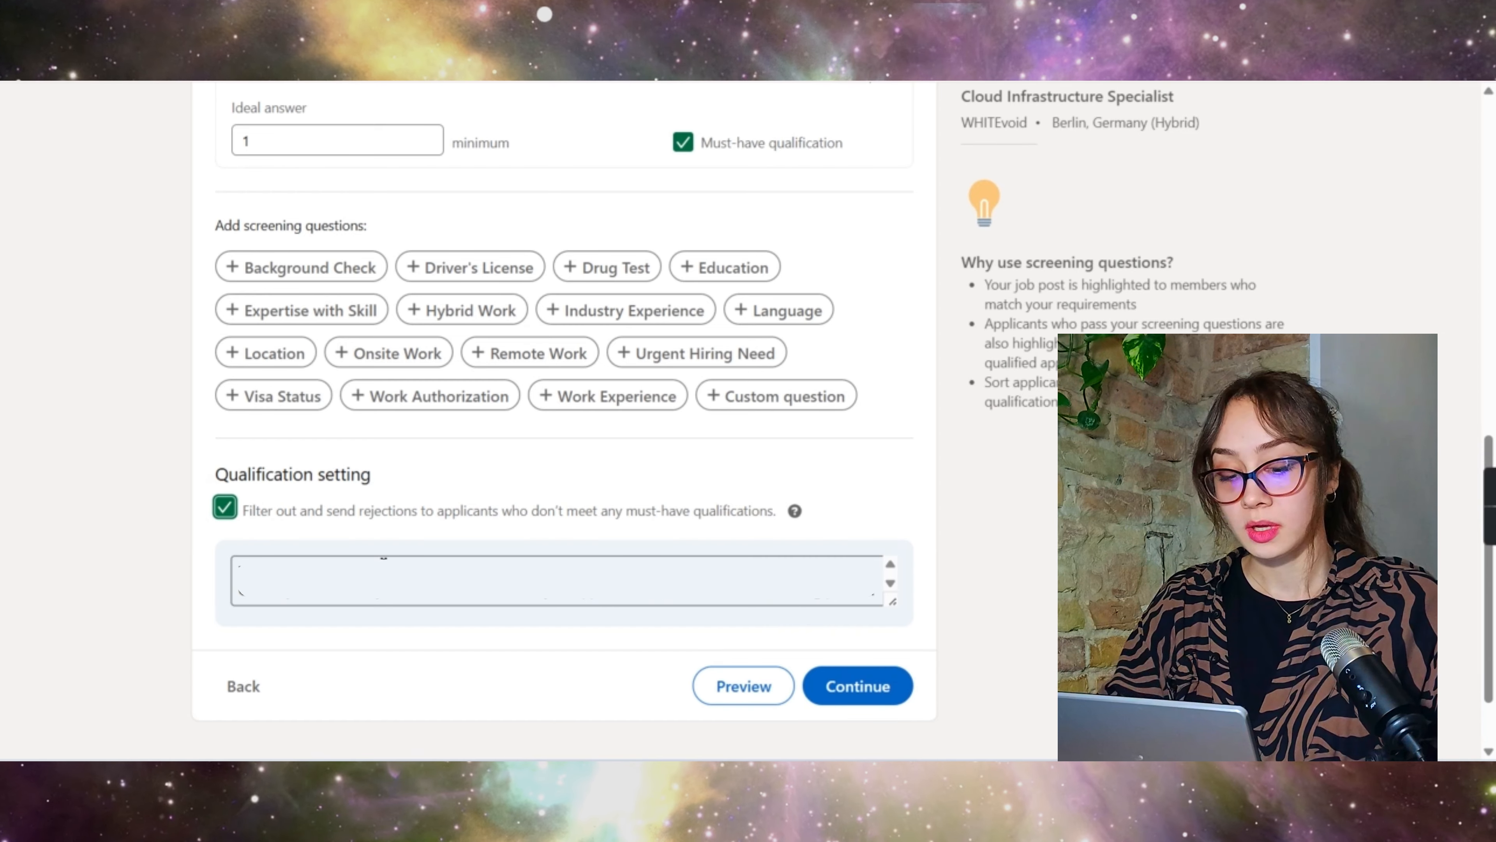
pyautogui.click(426, 578)
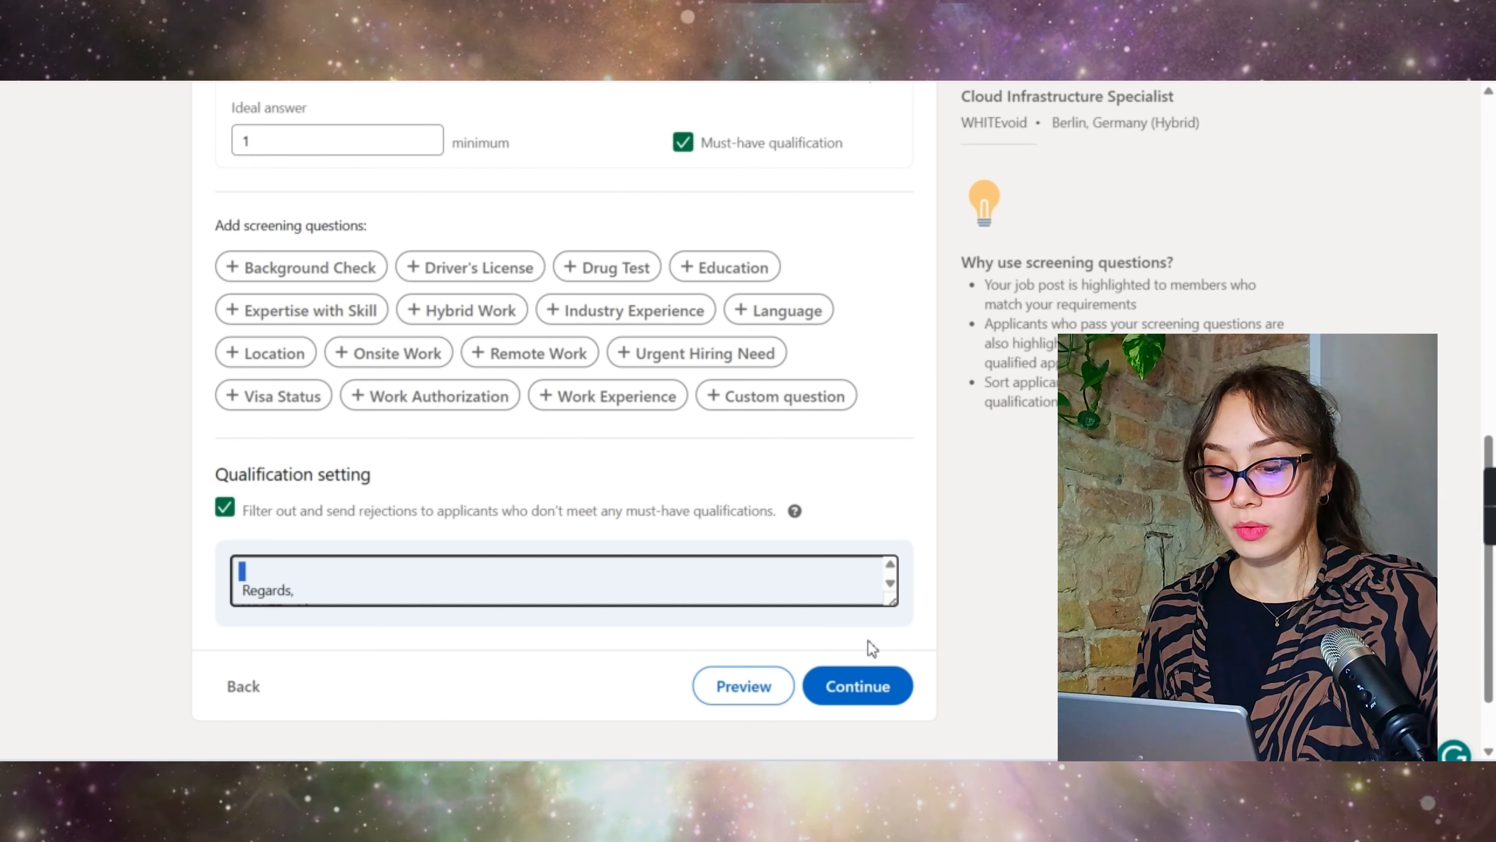
pyautogui.click(868, 686)
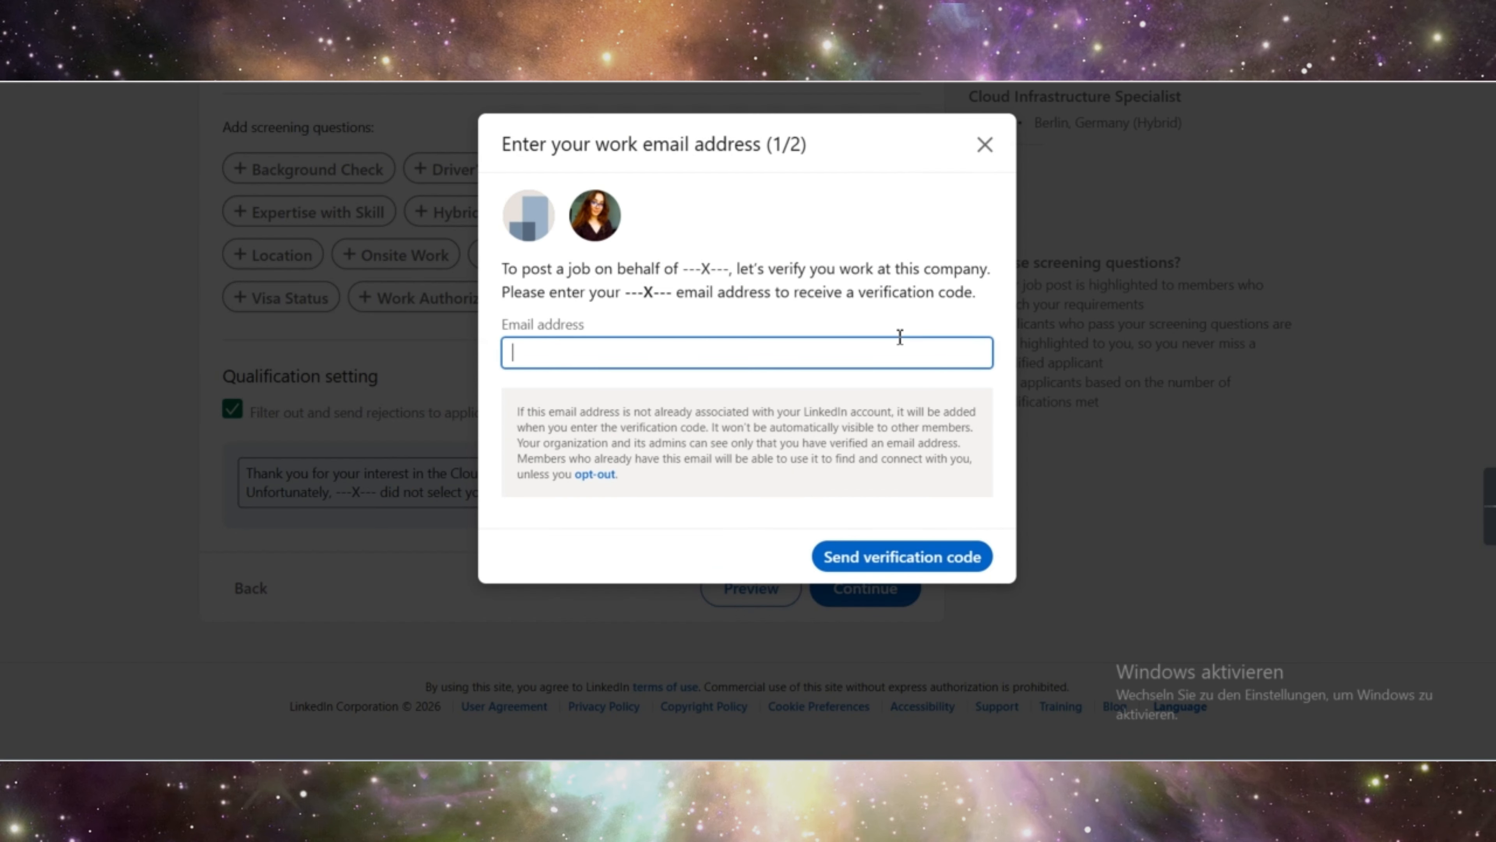
pyautogui.tripleClick(620, 284)
pyautogui.click(796, 287)
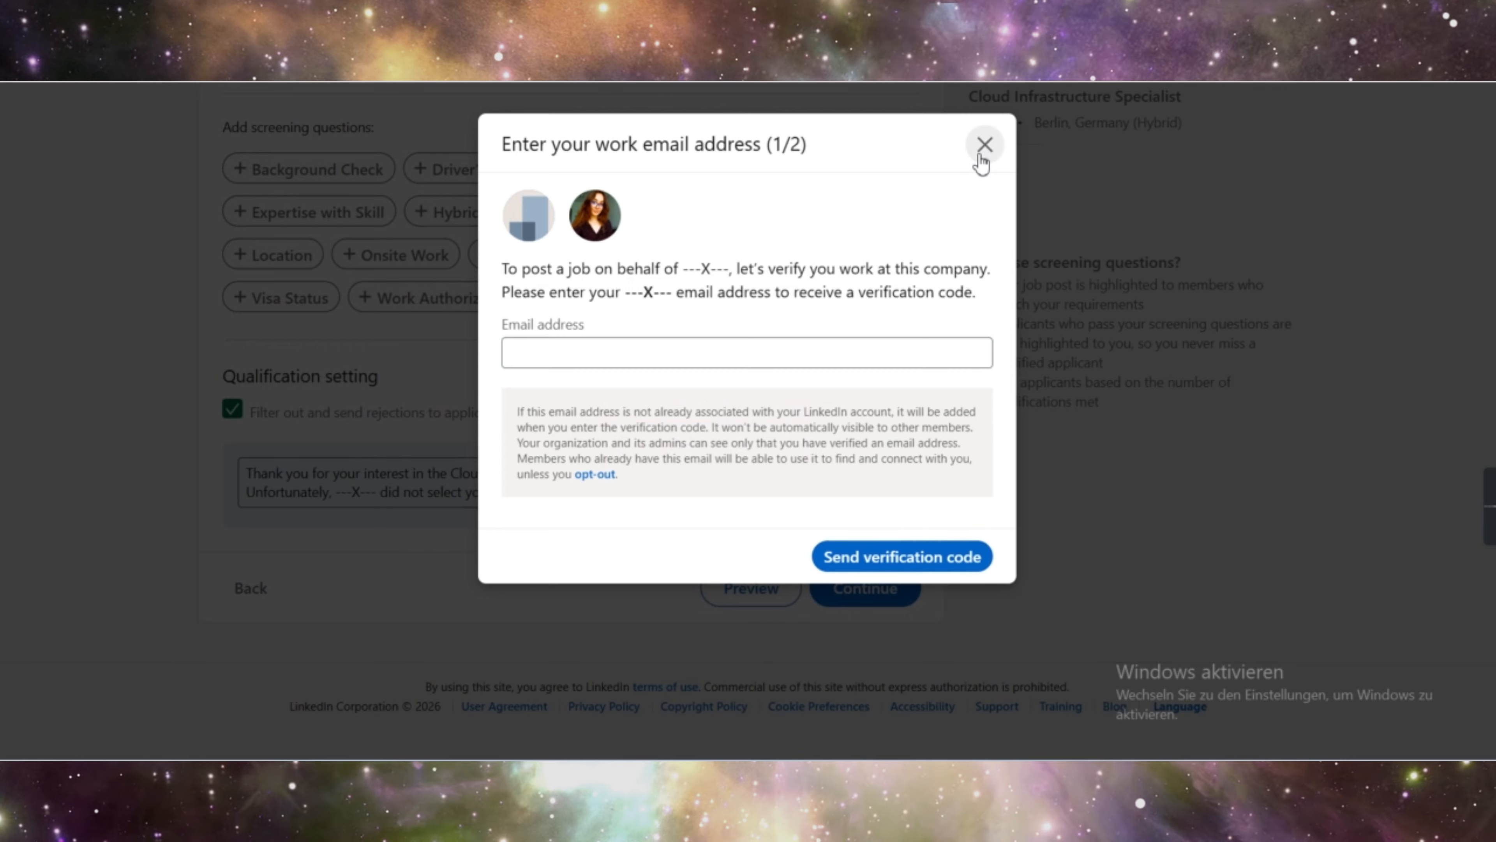
pyautogui.click(721, 340)
pyautogui.tripleClick(797, 287)
pyautogui.click(796, 288)
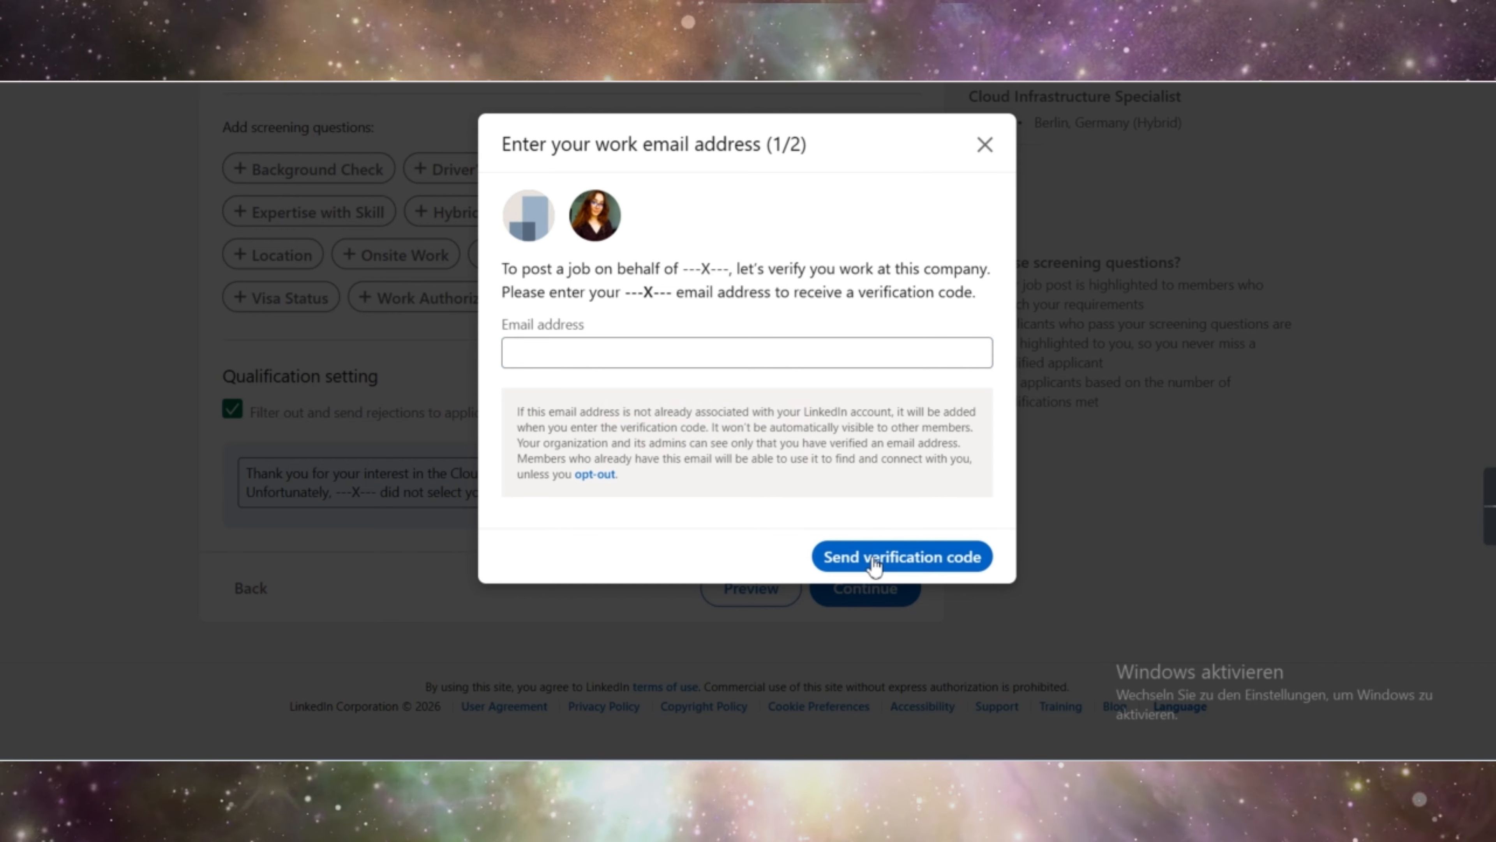
pyautogui.click(984, 142)
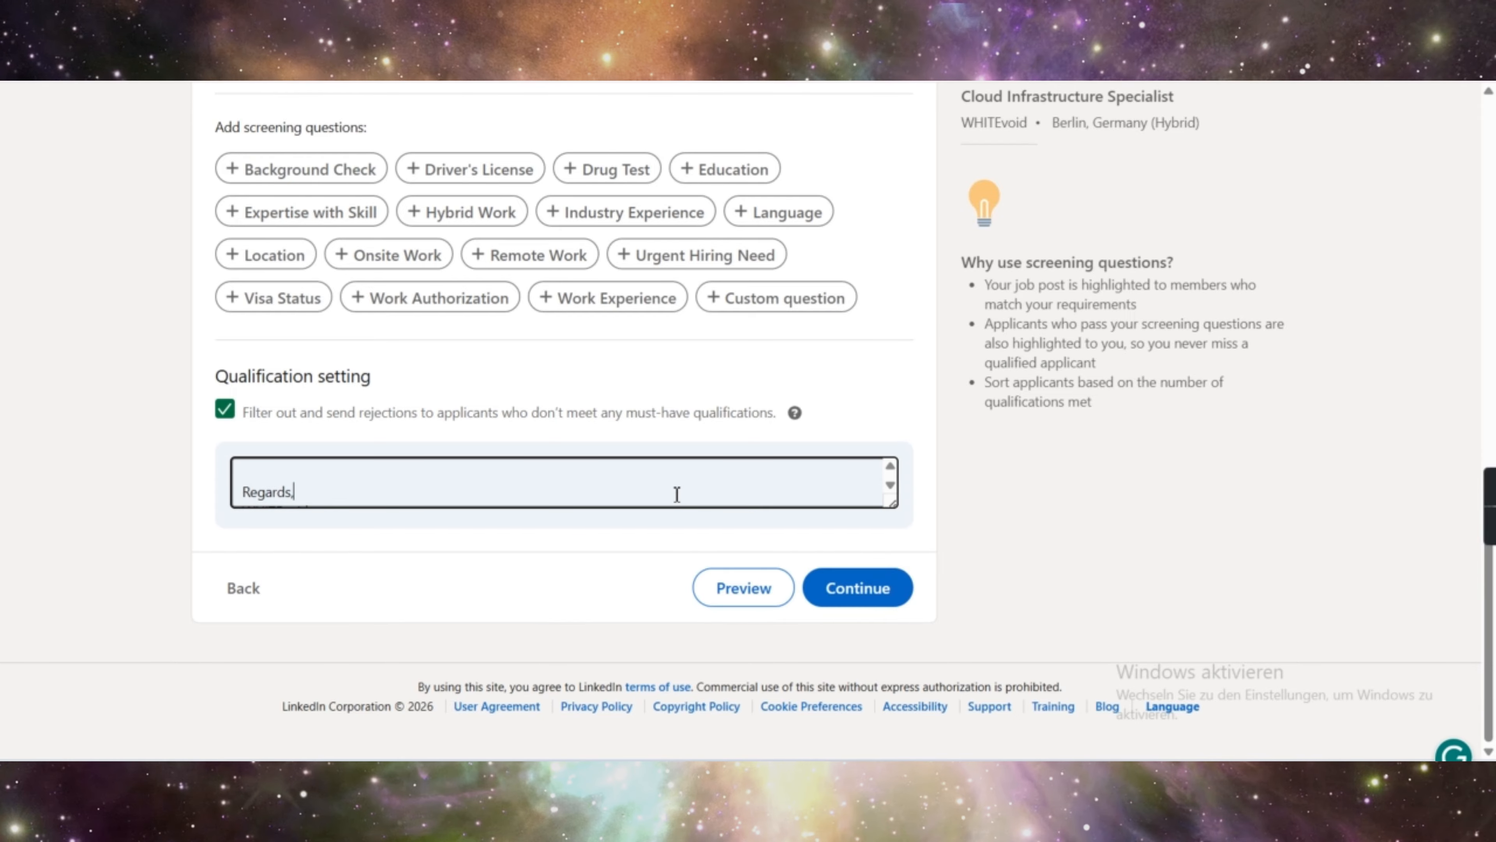